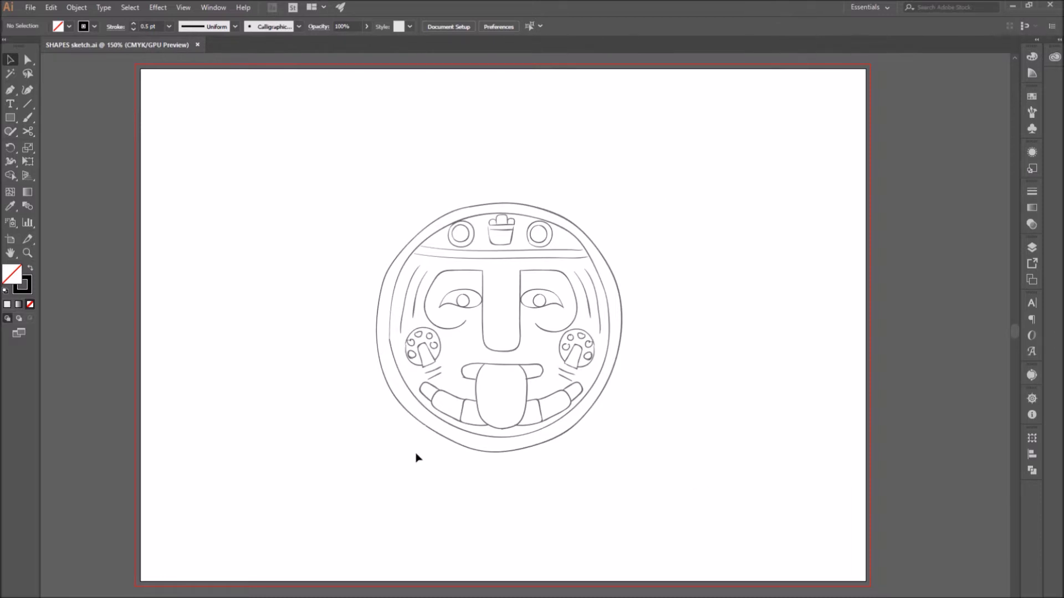
# - Lock the Sketch layer and create a new layer for the vector artwork
pyautogui.click(1032, 248)
pyautogui.click(902, 261)
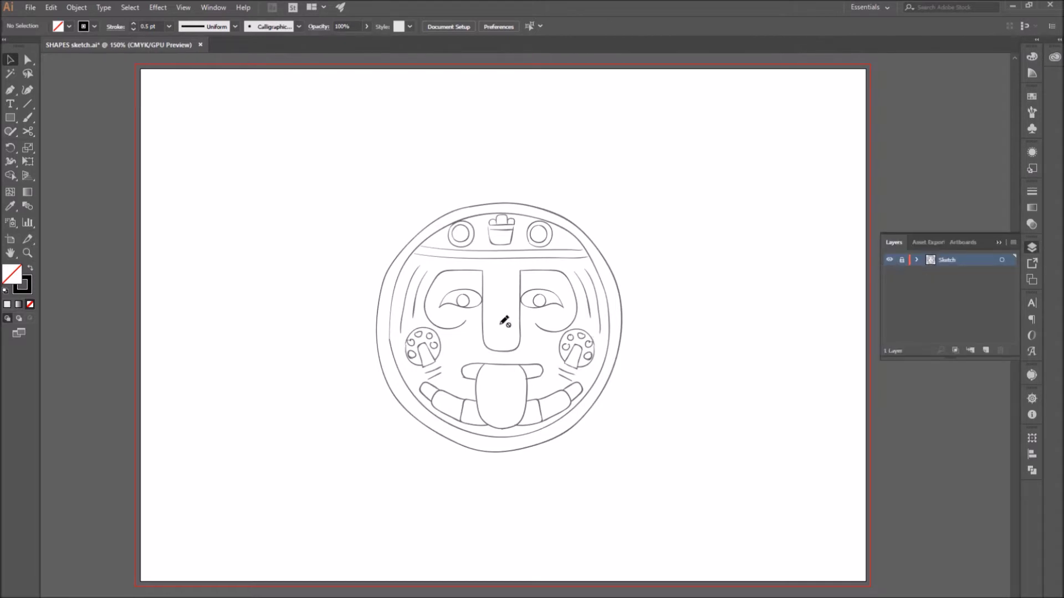
pyautogui.click(984, 350)
pyautogui.click(998, 243)
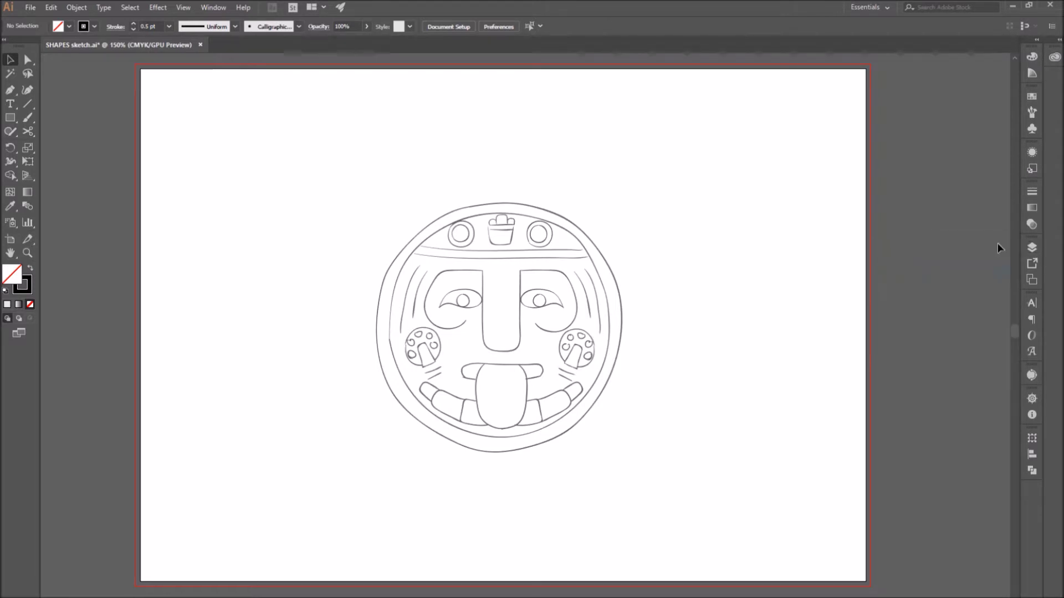
# - Show the rulers and place a vertical guide through the centre of the sketched face
pyautogui.click(183, 7)
pyautogui.moveTo(223, 263)
pyautogui.click(499, 270)
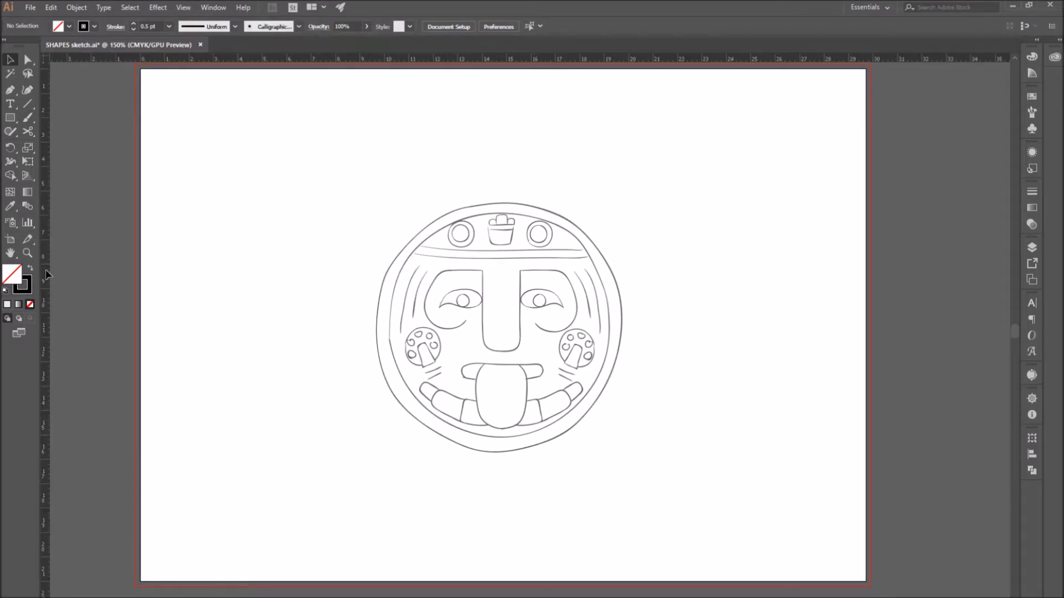
pyautogui.moveTo(505, 311); pyautogui.dragTo(501, 300)
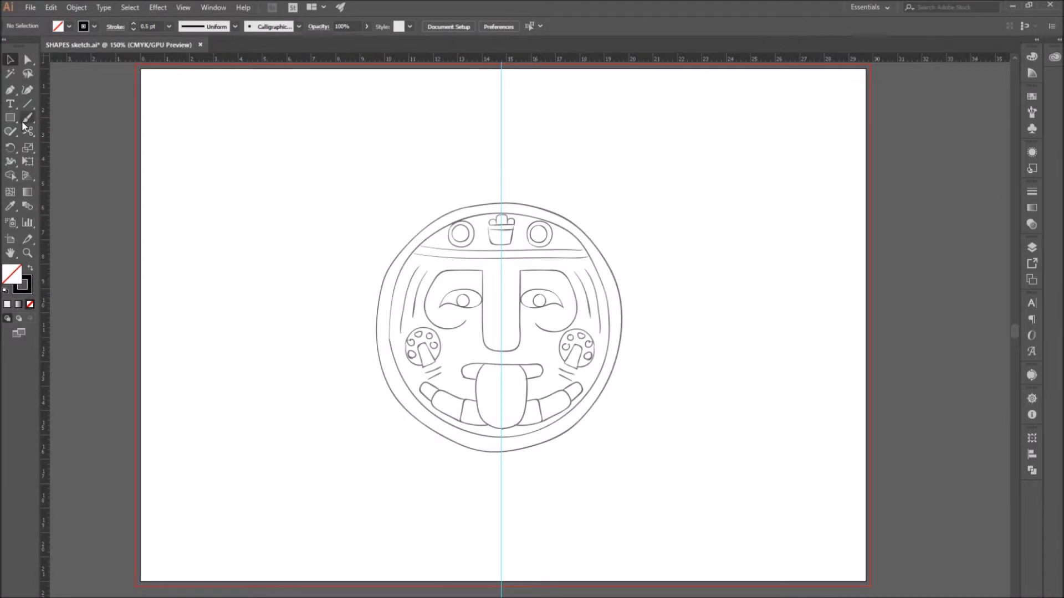
# - Draw a circle about 10.3 cm in diameter over the outer outline of the sketched face
pyautogui.moveTo(10, 118); pyautogui.dragTo(93, 145)
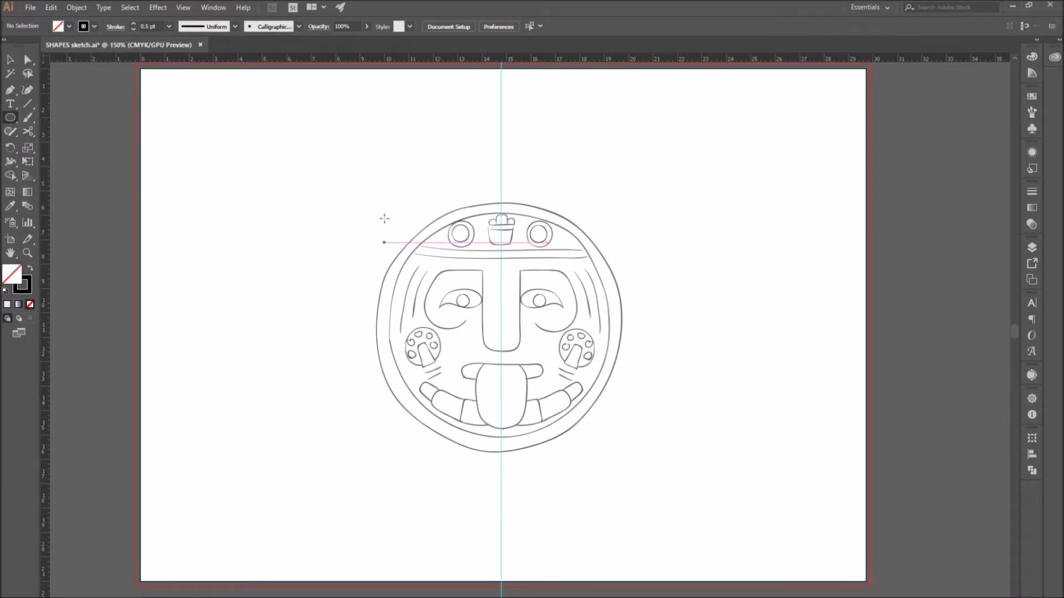
pyautogui.moveTo(382, 212)
pyautogui.mouseDown()
pyautogui.moveTo(620, 413)
pyautogui.moveTo(626, 434)
pyautogui.mouseUp()
pyautogui.click(10, 60)
pyautogui.click(222, 147)
pyautogui.moveTo(564, 229); pyautogui.dragTo(558, 217)
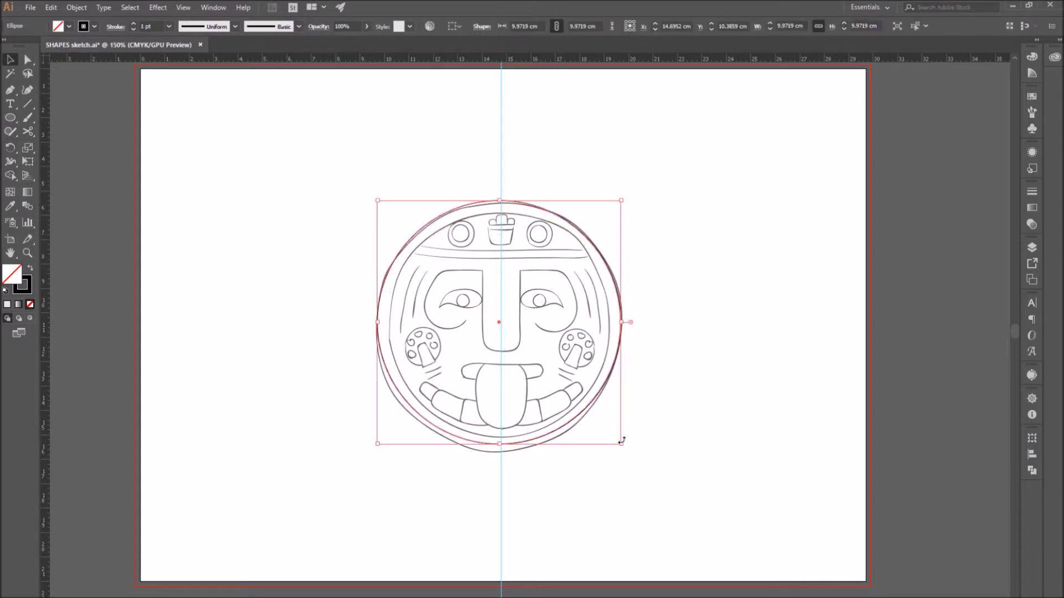
pyautogui.moveTo(621, 441); pyautogui.dragTo(628, 455)
# - Set the outer circle's width and height to 10 cm, keeping its proportions constrained
pyautogui.doubleClick(797, 26)
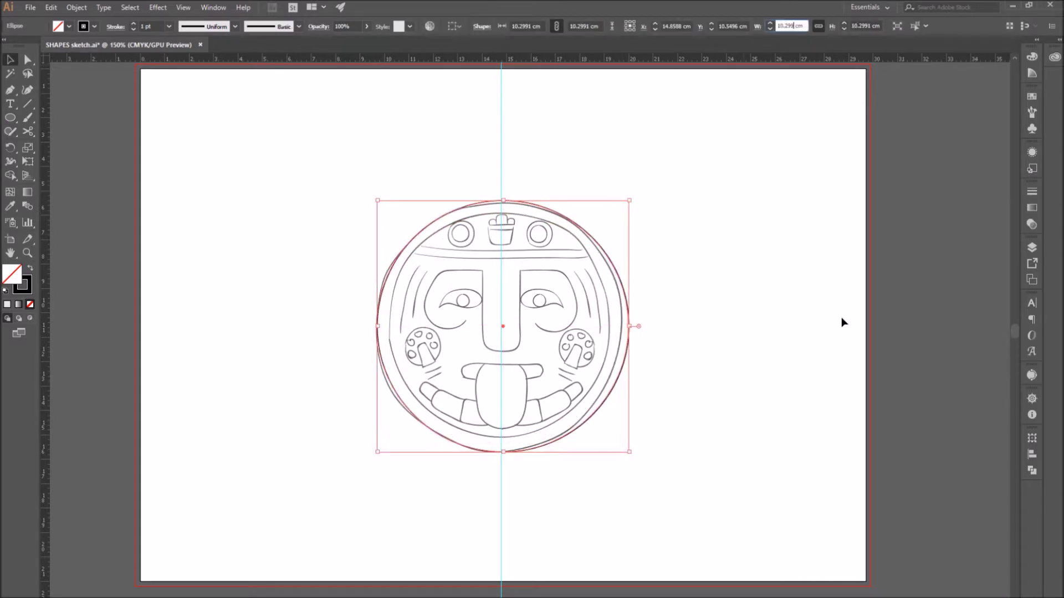
pyautogui.write('10')
pyautogui.press('Tab')
pyautogui.press('Return')
pyautogui.click(776, 327)
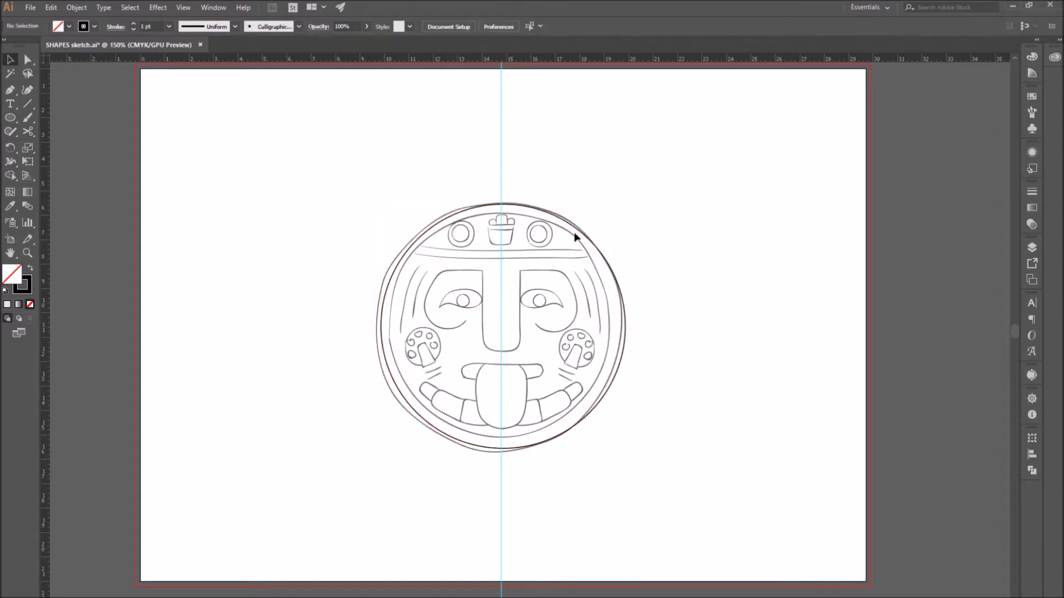
pyautogui.click(574, 229)
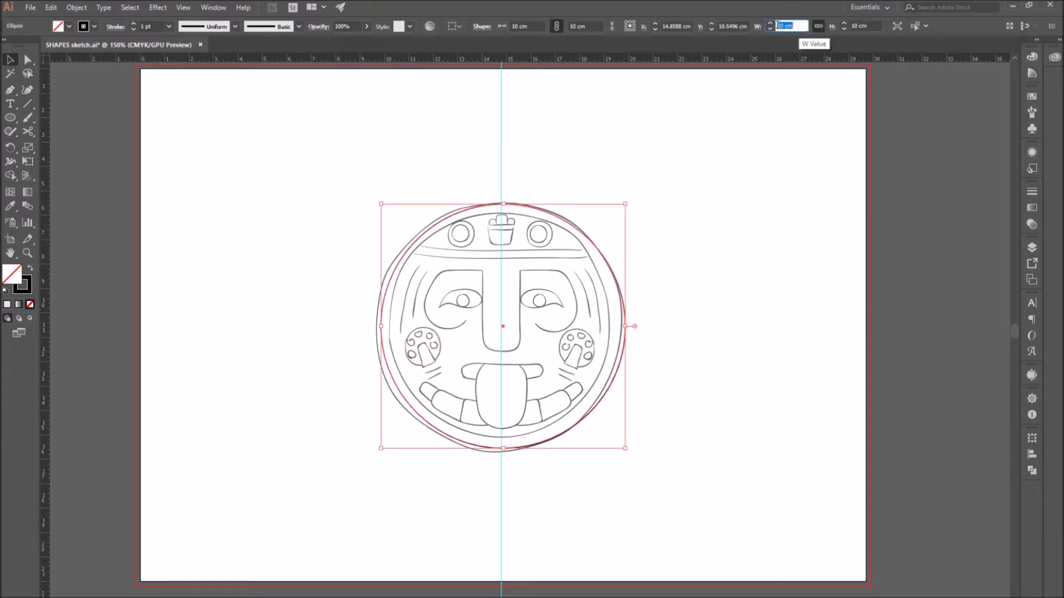
pyautogui.click(867, 26)
pyautogui.click(818, 28)
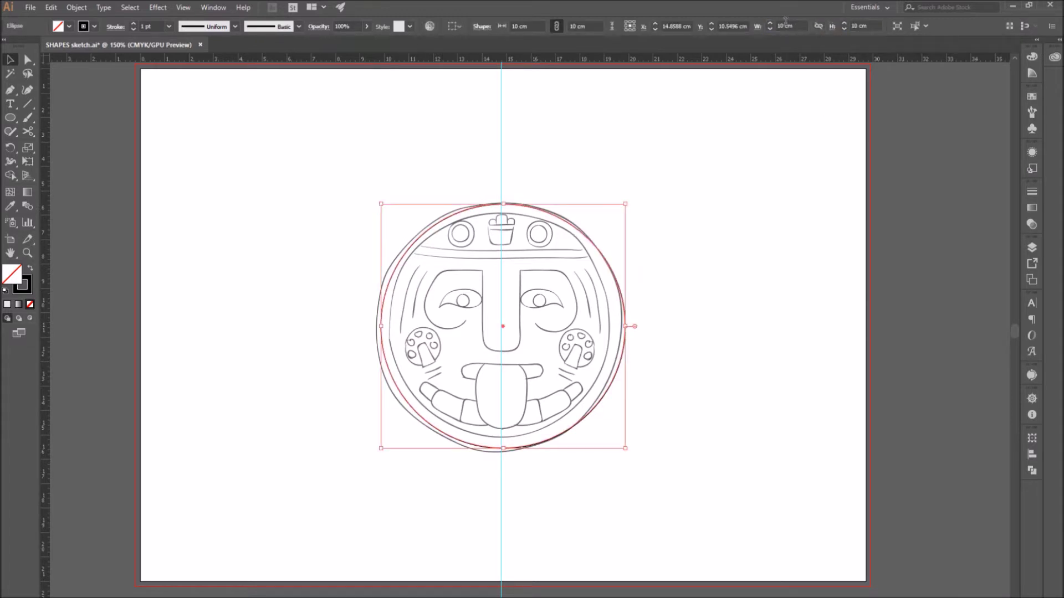
pyautogui.click(674, 240)
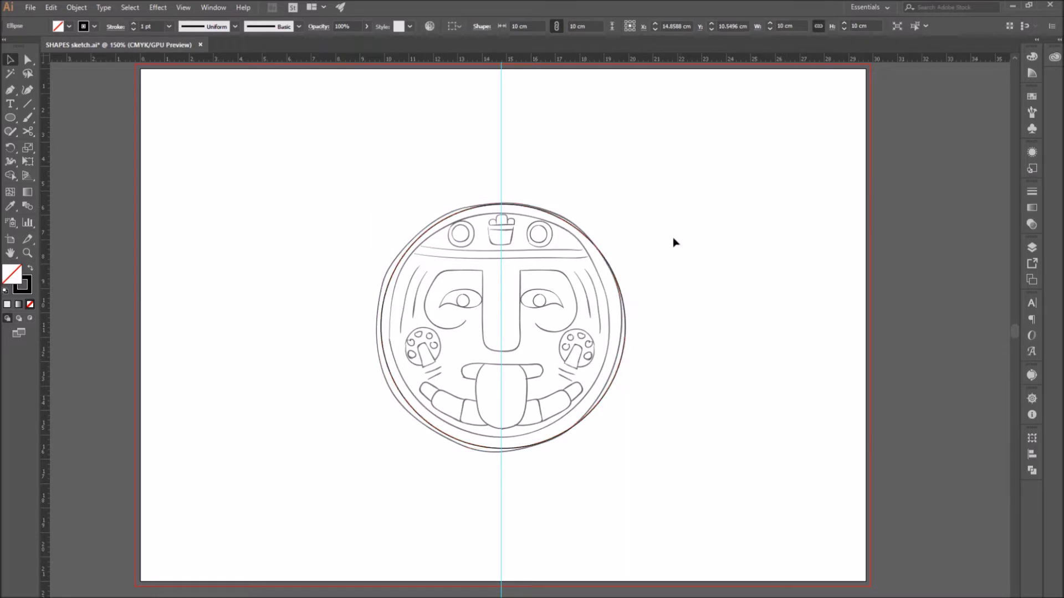
# - Change the outer circle's stroke colour to red, hex f90349
pyautogui.click(530, 208)
pyautogui.doubleClick(22, 284)
pyautogui.click(589, 243)
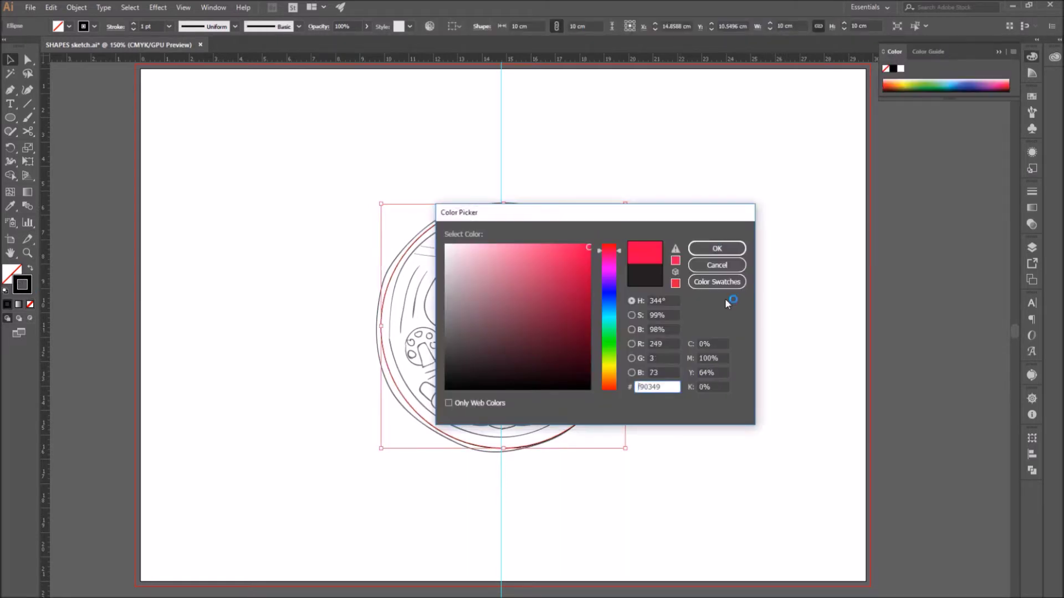
pyautogui.click(717, 249)
pyautogui.click(713, 306)
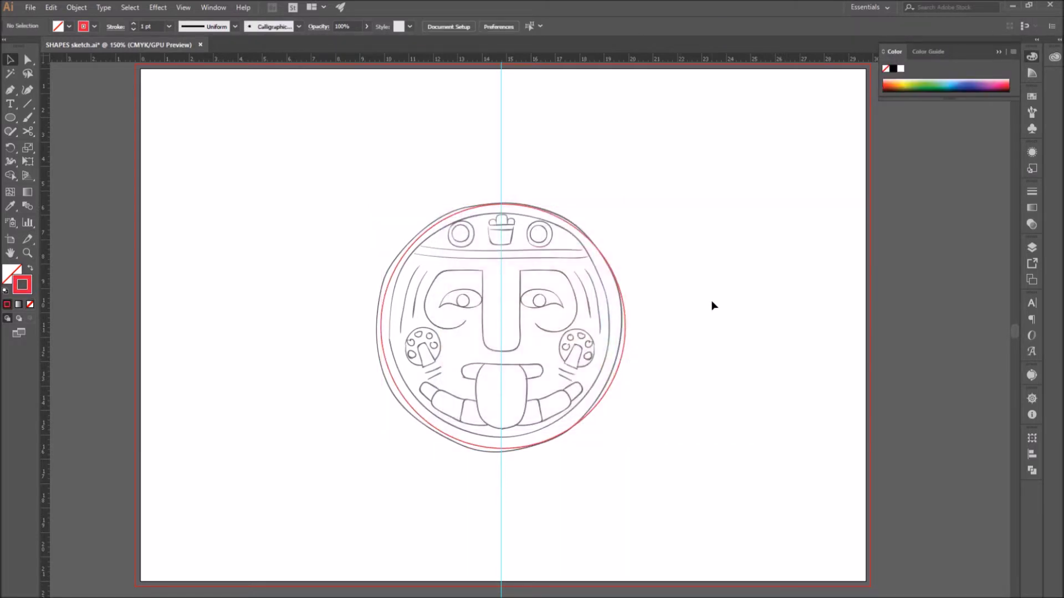
# - Set the outer circle's stroke weight to 2 pt and centre the circle on the vertical guide
pyautogui.click(622, 296)
pyautogui.click(169, 26)
pyautogui.click(184, 90)
pyautogui.click(663, 280)
pyautogui.moveTo(622, 296); pyautogui.dragTo(620, 295)
pyautogui.click(886, 391)
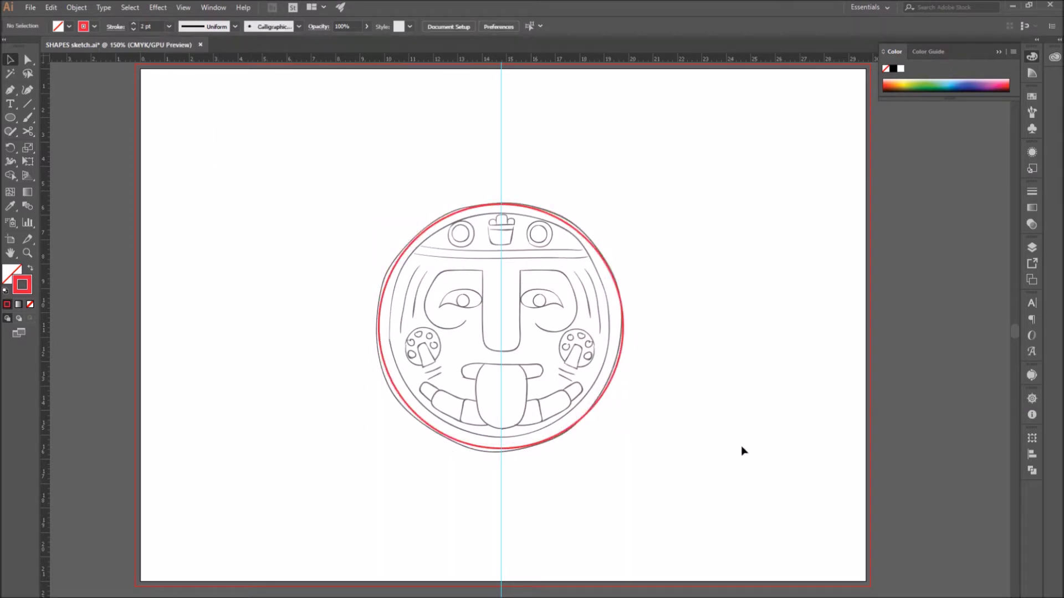
# - Create a second circle 9 cm wide and high with the Ellipse tool
pyautogui.scroll(1, 680, 415)
pyautogui.moveTo(681, 401); pyautogui.dragTo(783, 424)
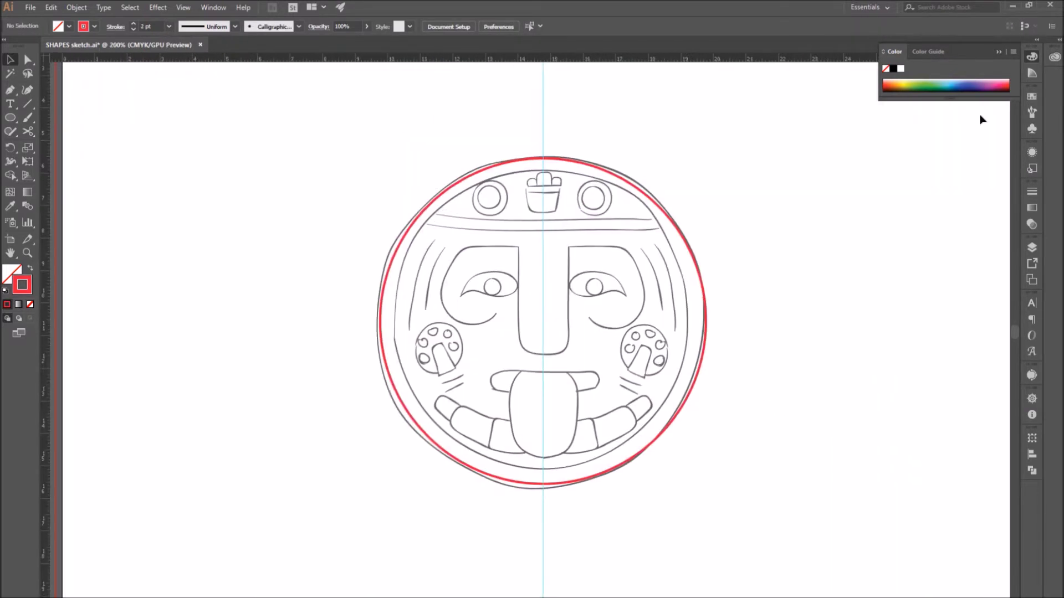
pyautogui.click(999, 52)
pyautogui.scroll(1, 803, 260)
pyautogui.moveTo(734, 296); pyautogui.dragTo(844, 267)
pyautogui.click(743, 227)
pyautogui.click(825, 222)
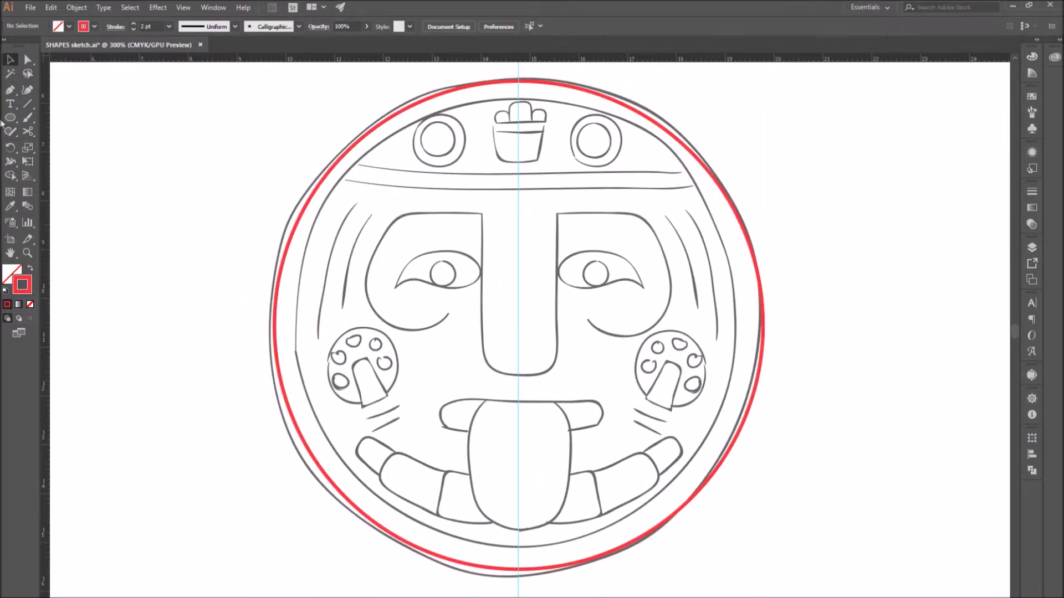
pyautogui.click(10, 117)
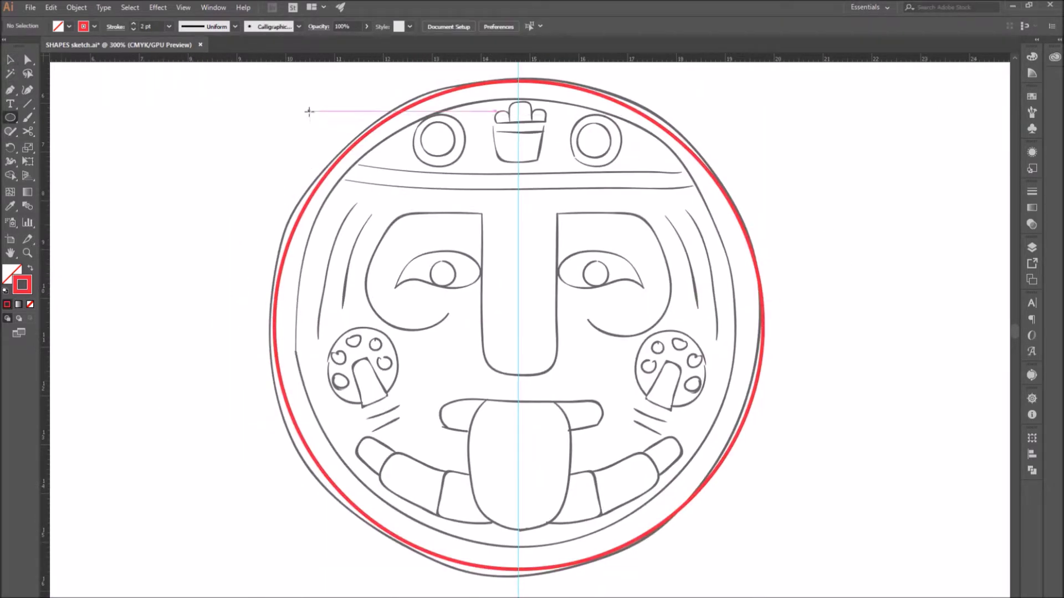
pyautogui.click(424, 249)
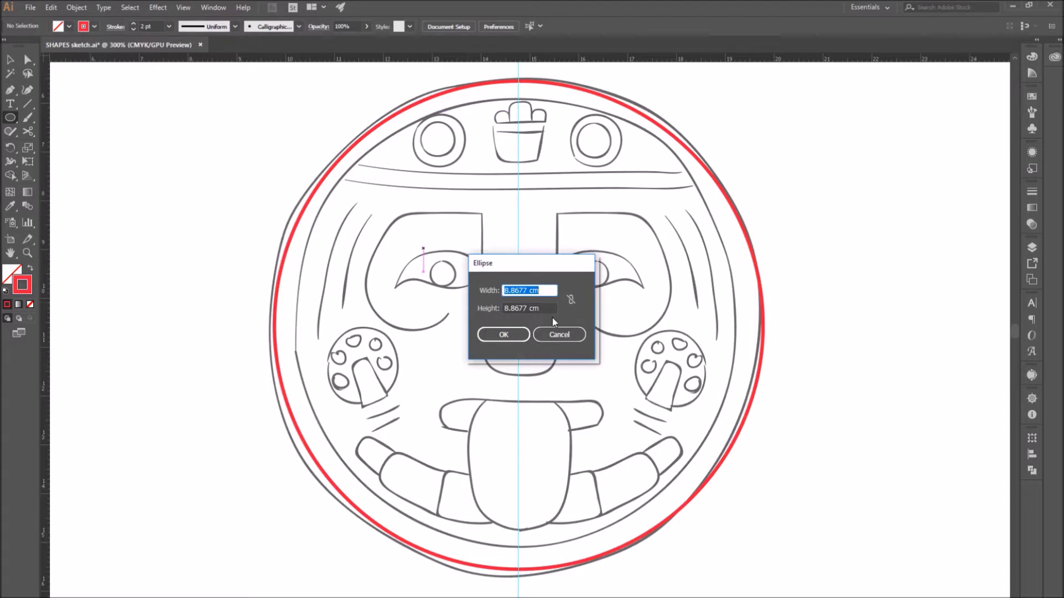
pyautogui.click(571, 300)
pyautogui.write('9')
pyautogui.press('Return')
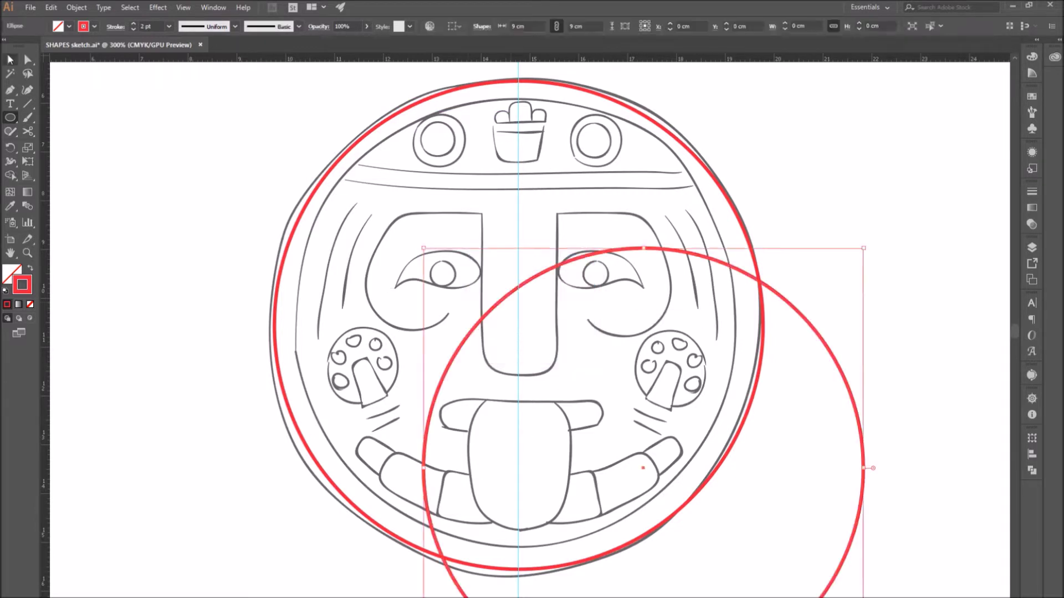
# - Move the 9 cm circle inside the outer circle and align both circles' centres horizontally and vertically
pyautogui.press('v')
pyautogui.moveTo(752, 280); pyautogui.dragTo(625, 138)
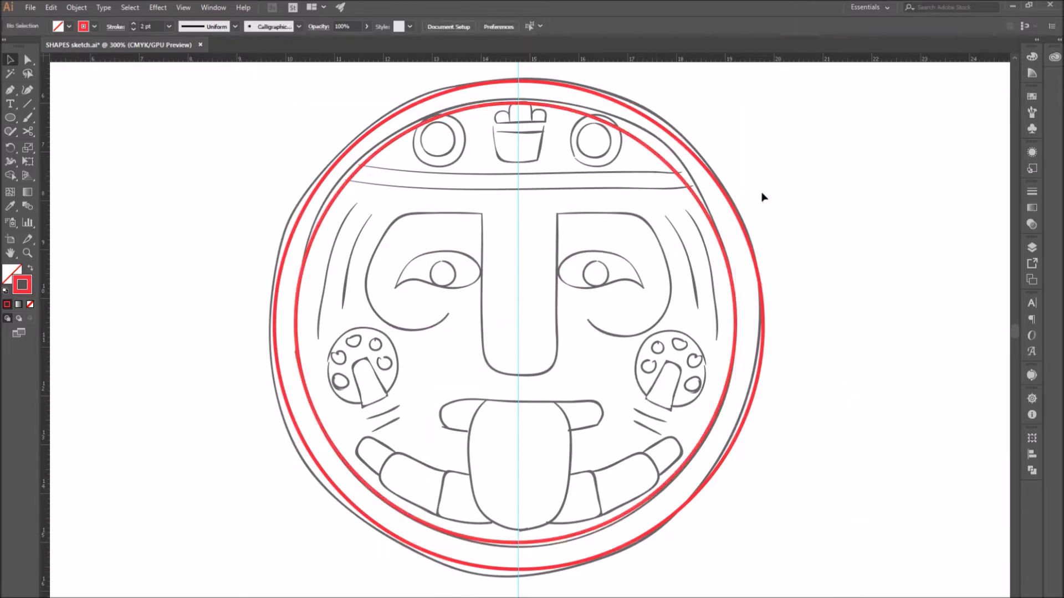
pyautogui.moveTo(762, 197); pyautogui.dragTo(686, 226)
pyautogui.click(490, 26)
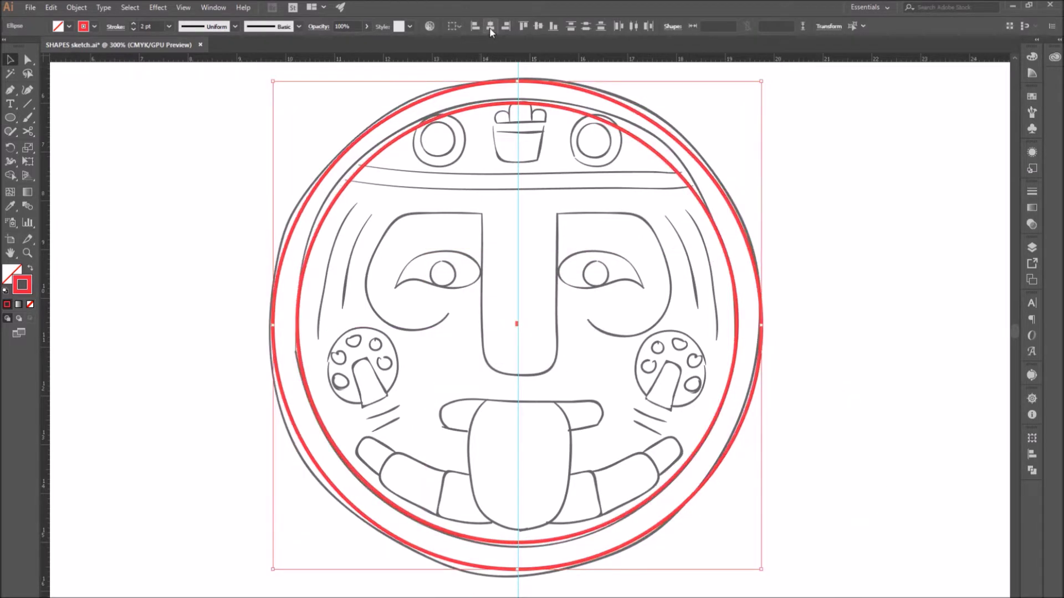
pyautogui.click(538, 26)
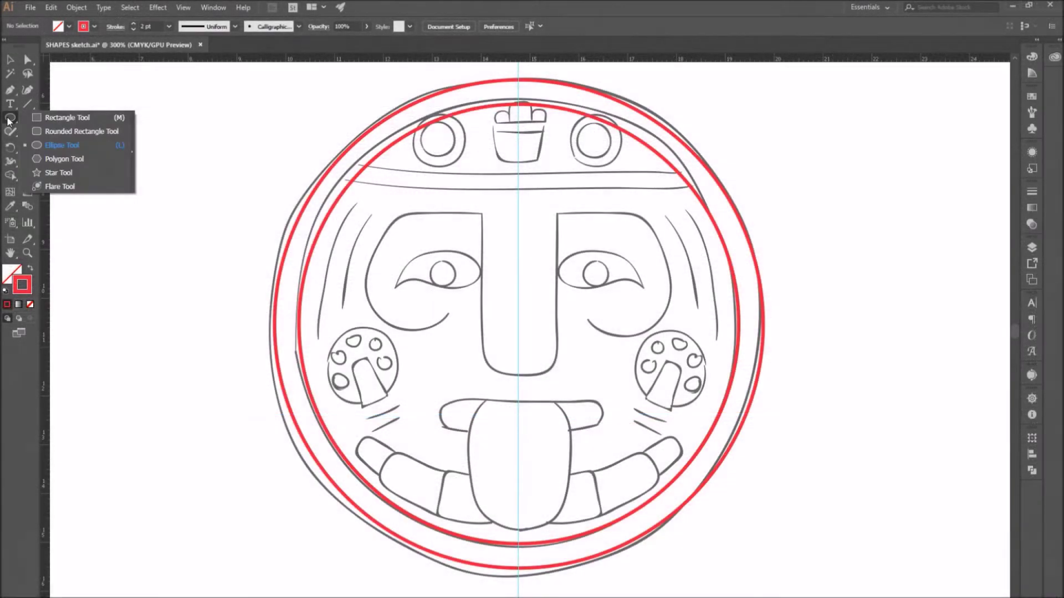
# - Draw a narrow rectangle about 7.3 cm wide over the sketched headband and centre it on the guide
pyautogui.click(53, 145)
pyautogui.moveTo(342, 162); pyautogui.dragTo(701, 190)
pyautogui.press('v')
pyautogui.moveTo(522, 163); pyautogui.dragTo(564, 170)
pyautogui.click(734, 223)
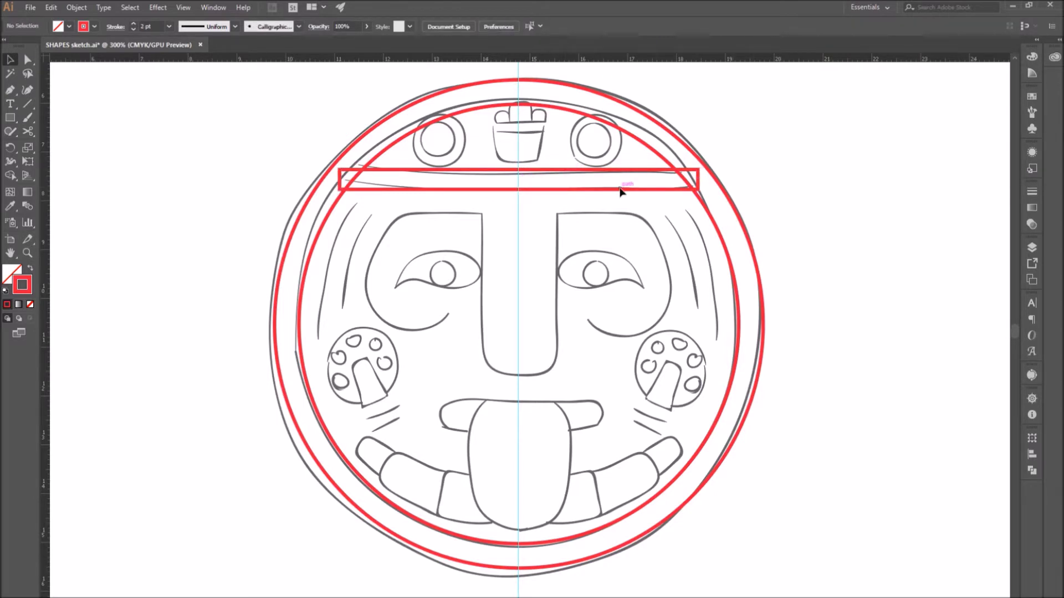
# - Add anchor points at the middle of the headband rectangle's long edges and lower them into a shallow V
pyautogui.press('a')
pyautogui.click(534, 189)
pyautogui.moveTo(11, 91); pyautogui.dragTo(63, 106)
pyautogui.click(519, 190)
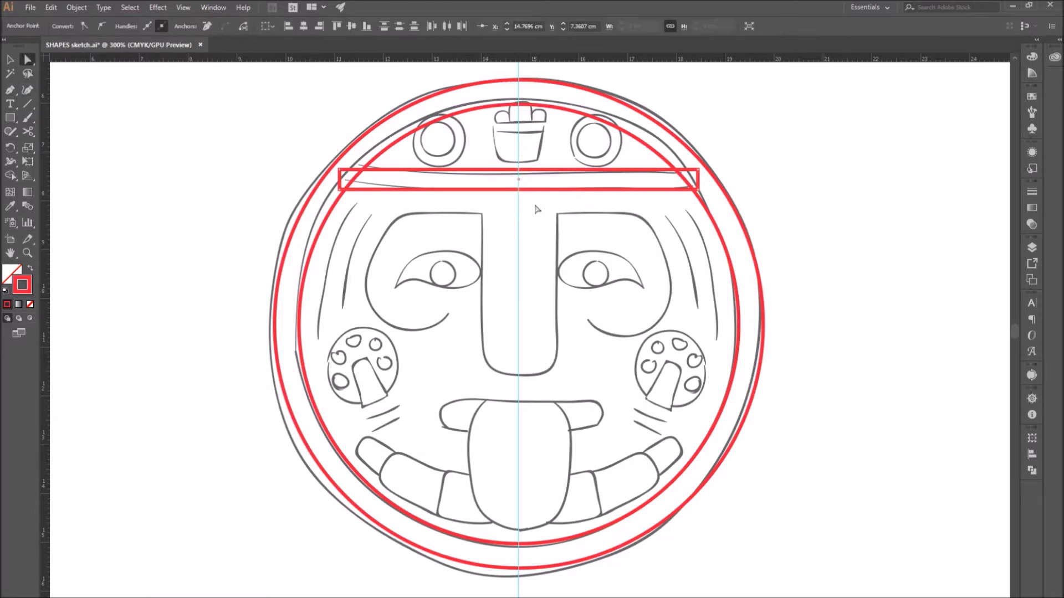
pyautogui.moveTo(519, 190); pyautogui.dragTo(520, 49)
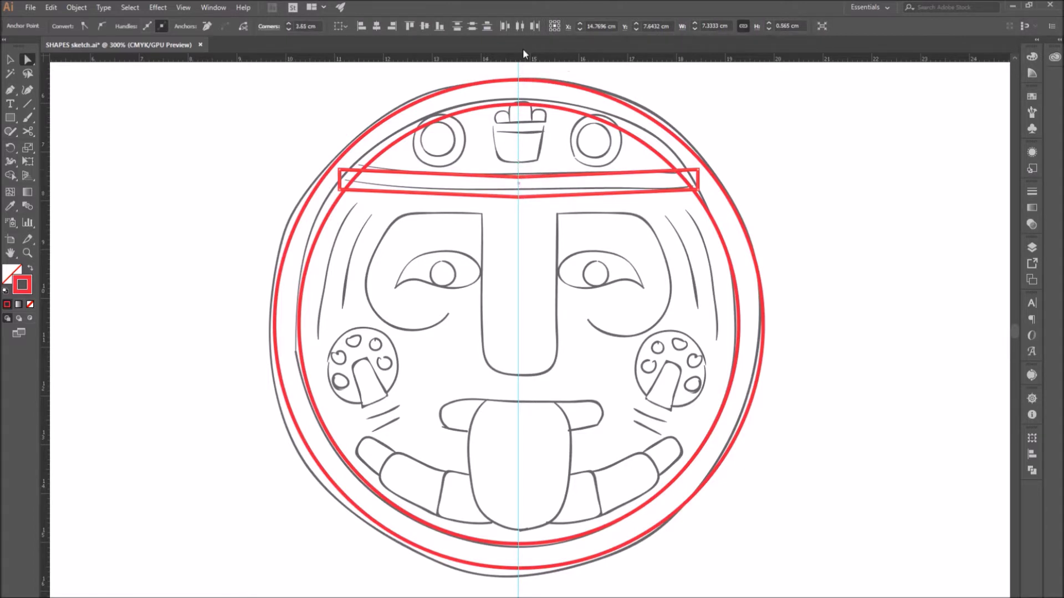
# - Round the headband's two middle corners to a radius of 36.71 cm so its edges form smooth curves
pyautogui.scroll(2, 529, 204)
pyautogui.scroll(5, 529, 203)
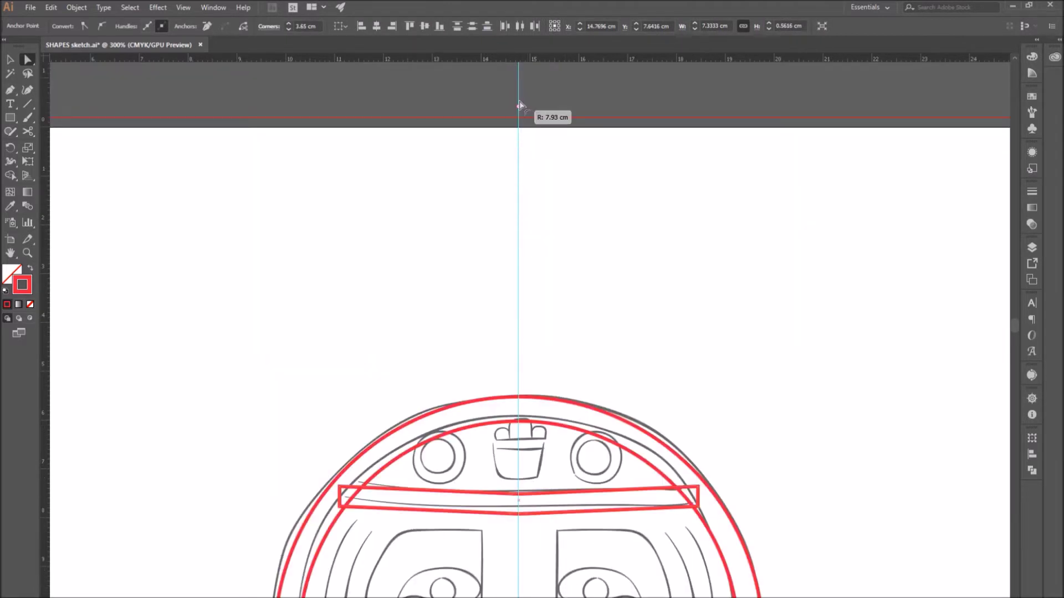
pyautogui.moveTo(519, 103); pyautogui.dragTo(520, 97)
pyautogui.scroll(-4, 663, 412)
pyautogui.scroll(-2, 667, 416)
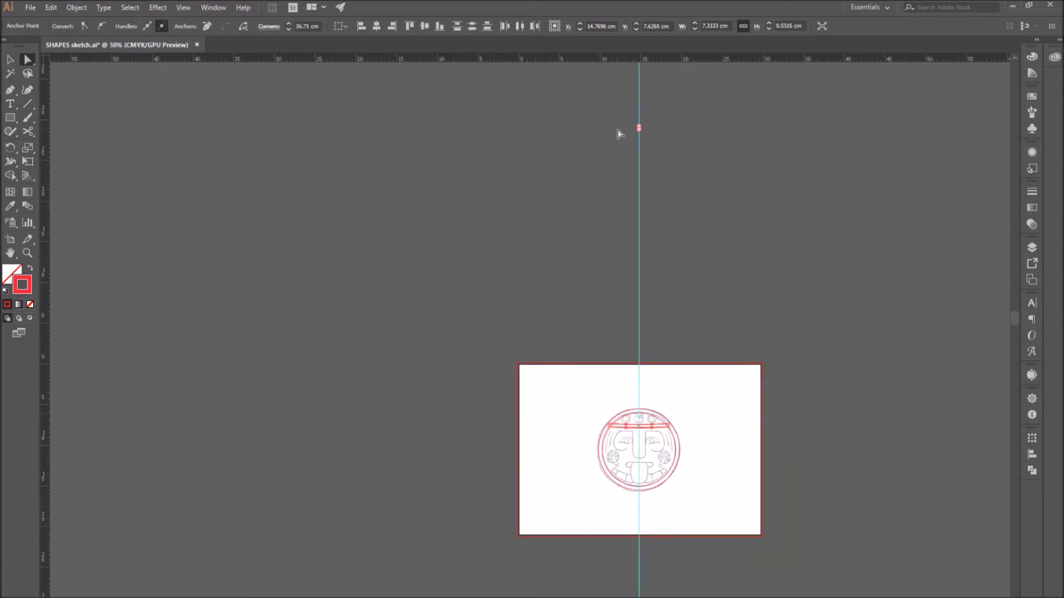
pyautogui.scroll(5, 669, 459)
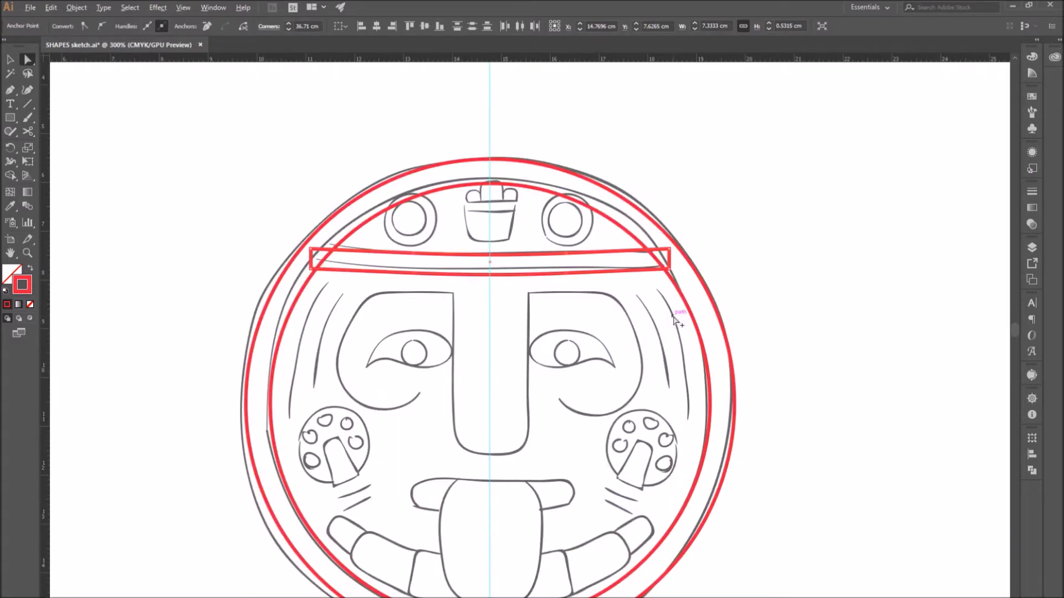
pyautogui.scroll(1, 674, 320)
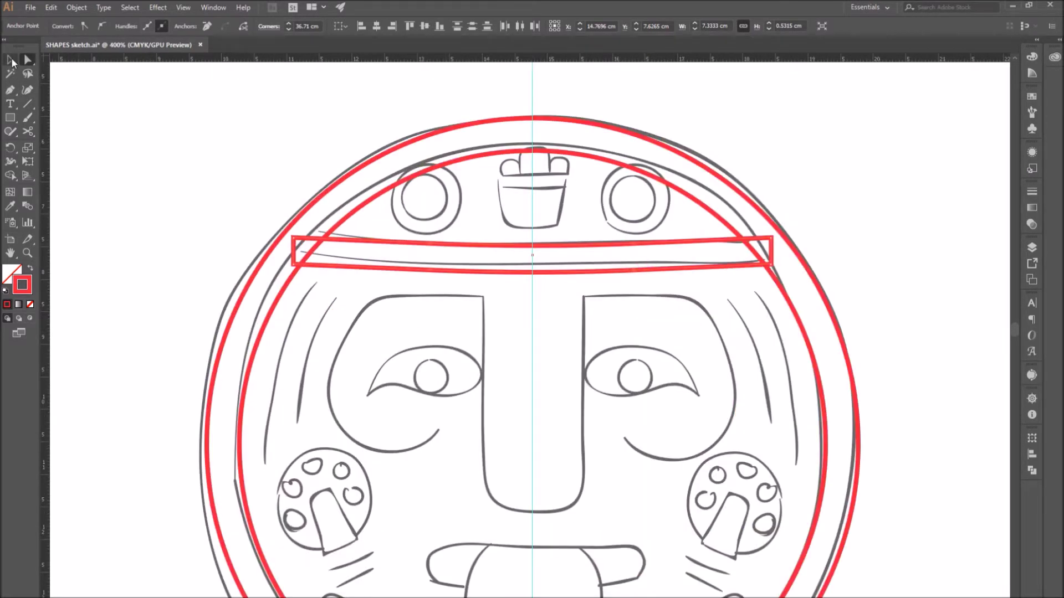
# - Subtract the headband shape from the inner circle with Pathfinder's Minus Front
pyautogui.click(12, 59)
pyautogui.click(354, 212)
pyautogui.click(1032, 470)
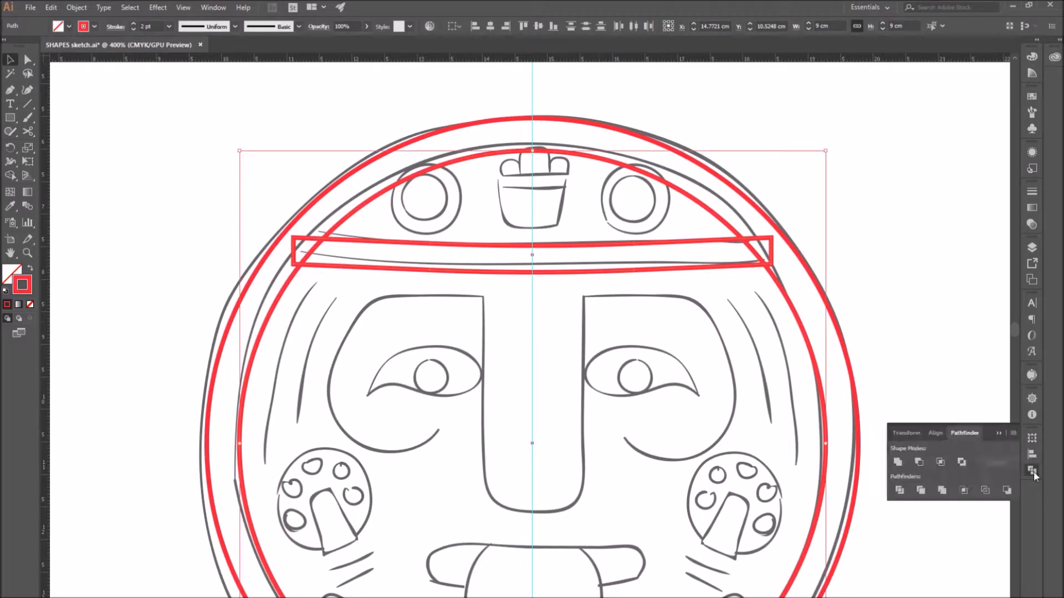
pyautogui.click(918, 463)
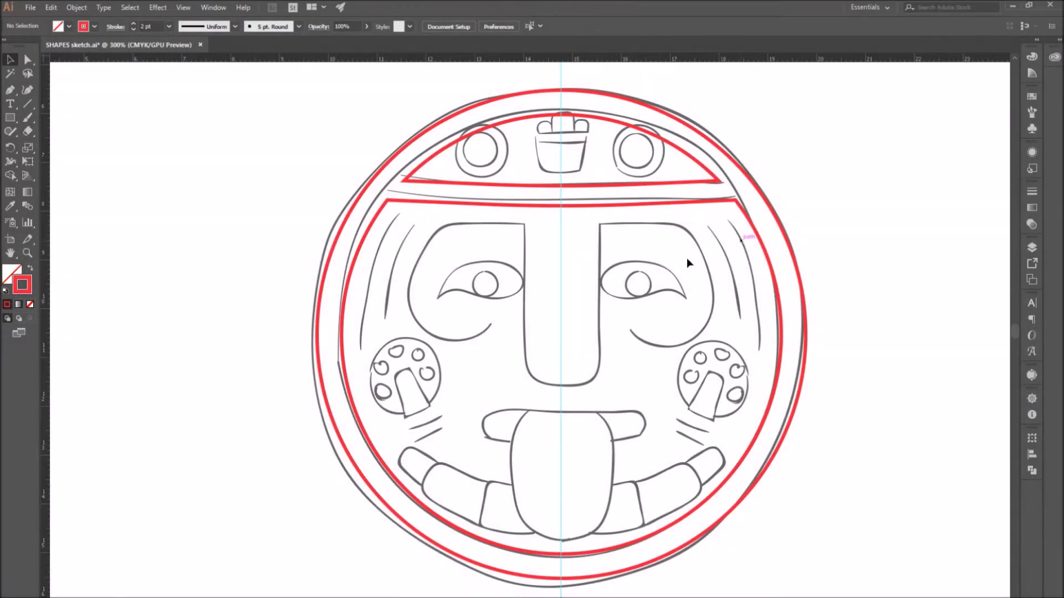
# - Trace the sketched left eye outline as a closed almond shape with the Pen tool, keeping a sharp outer corner
pyautogui.click(10, 90)
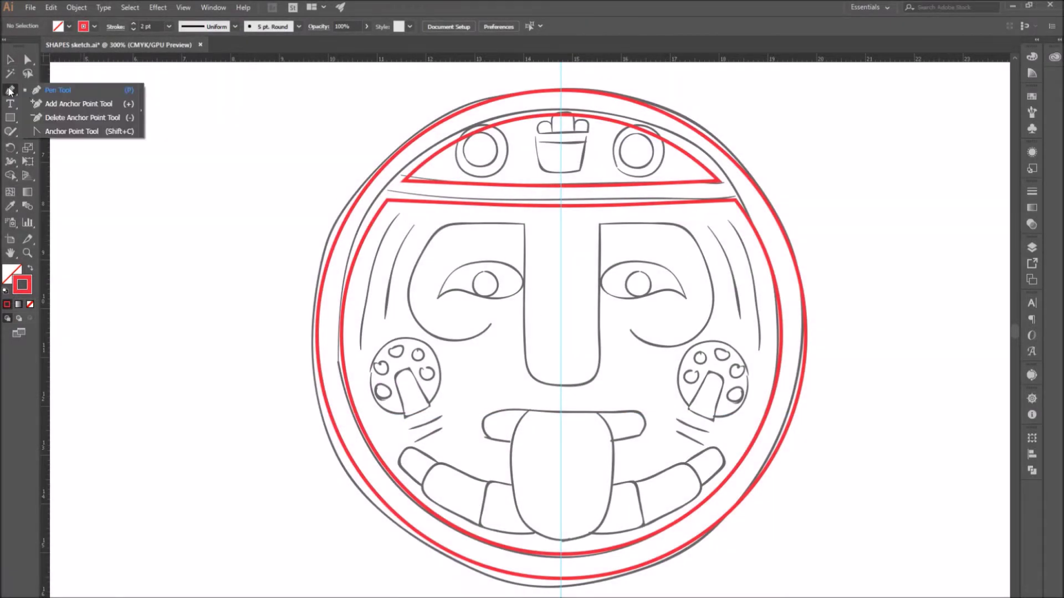
pyautogui.click(98, 92)
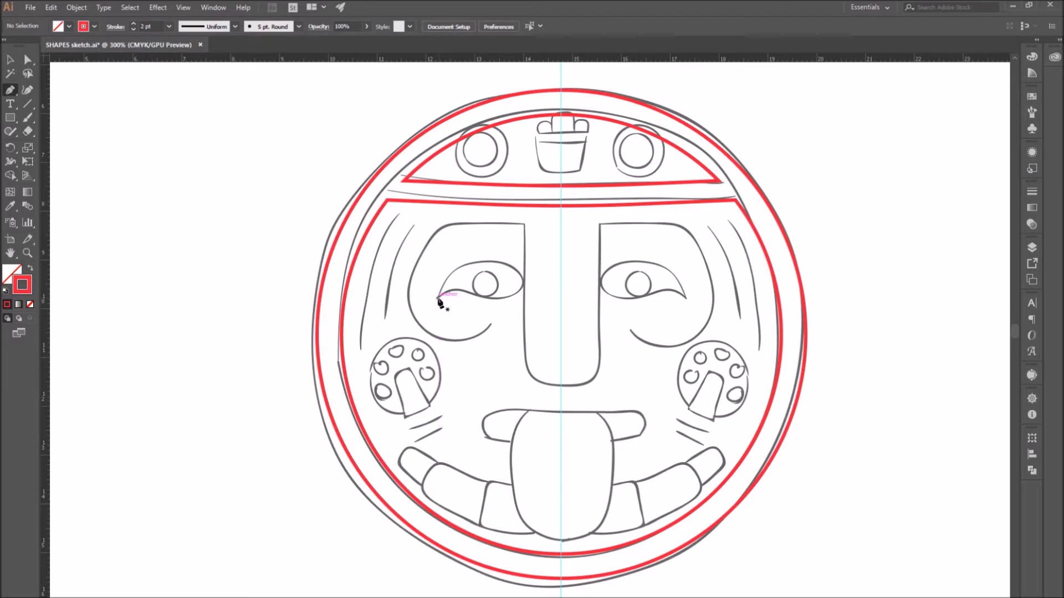
pyautogui.scroll(4, 445, 309)
pyautogui.moveTo(497, 292); pyautogui.dragTo(399, 399)
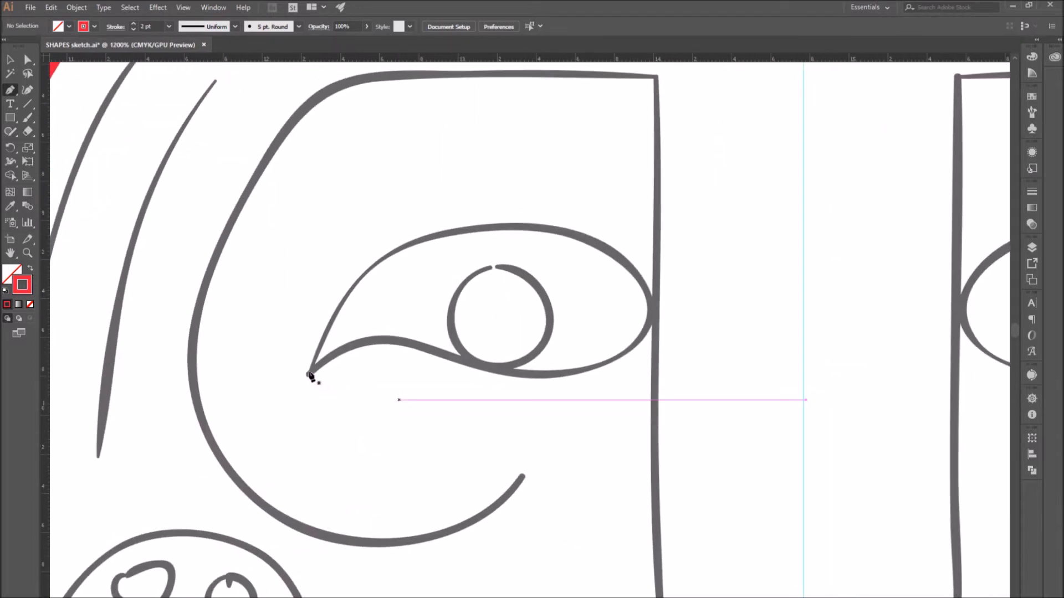
pyautogui.click(308, 374)
pyautogui.moveTo(421, 242); pyautogui.dragTo(495, 230)
pyautogui.moveTo(649, 306); pyautogui.dragTo(654, 395)
pyautogui.moveTo(468, 363); pyautogui.dragTo(419, 344)
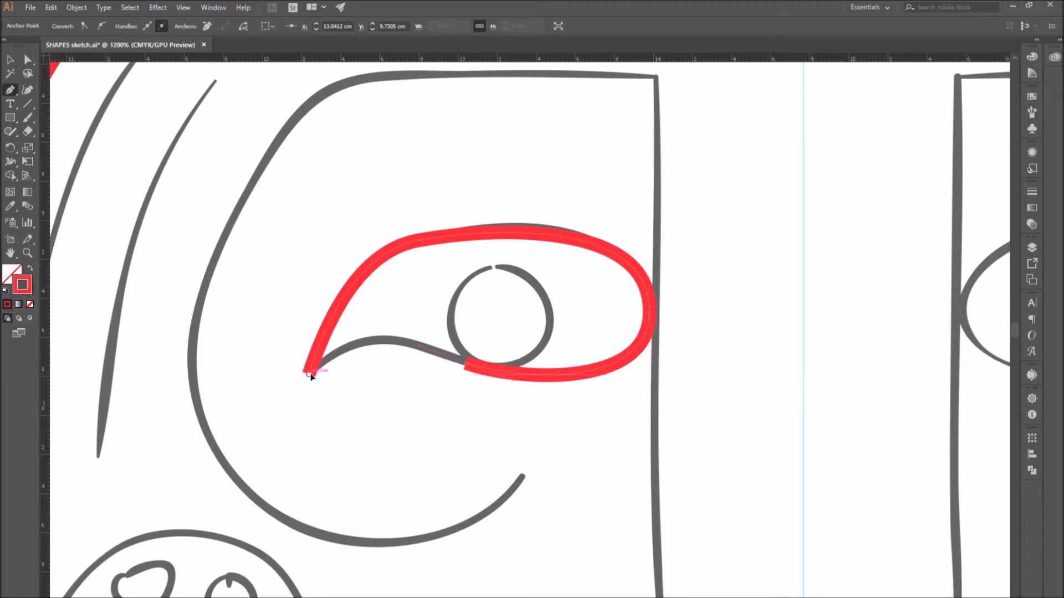
pyautogui.moveTo(309, 374); pyautogui.dragTo(282, 355)
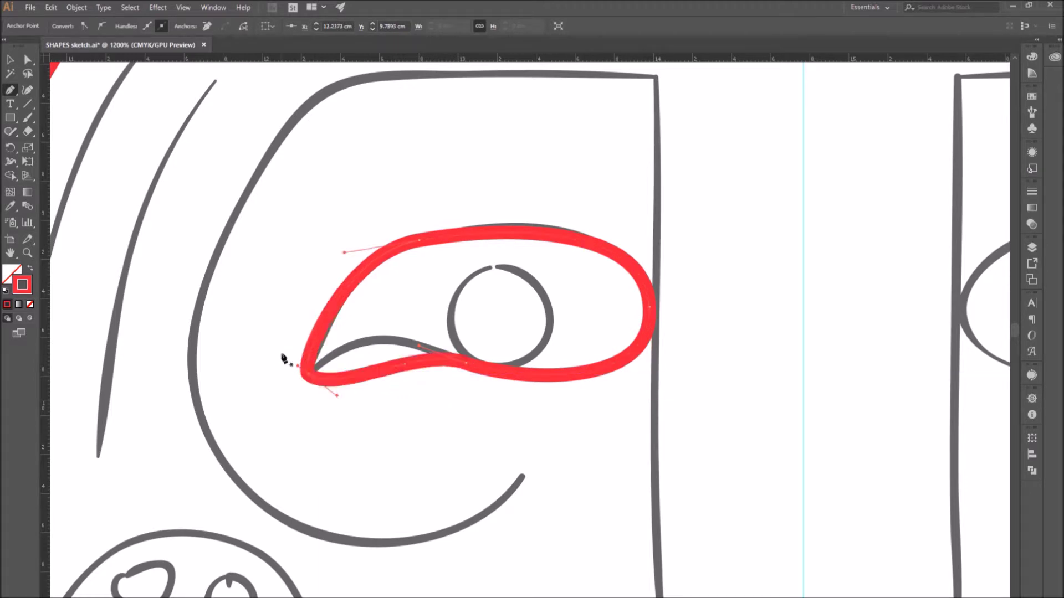
pyautogui.hotkey('ctrl', 'z')
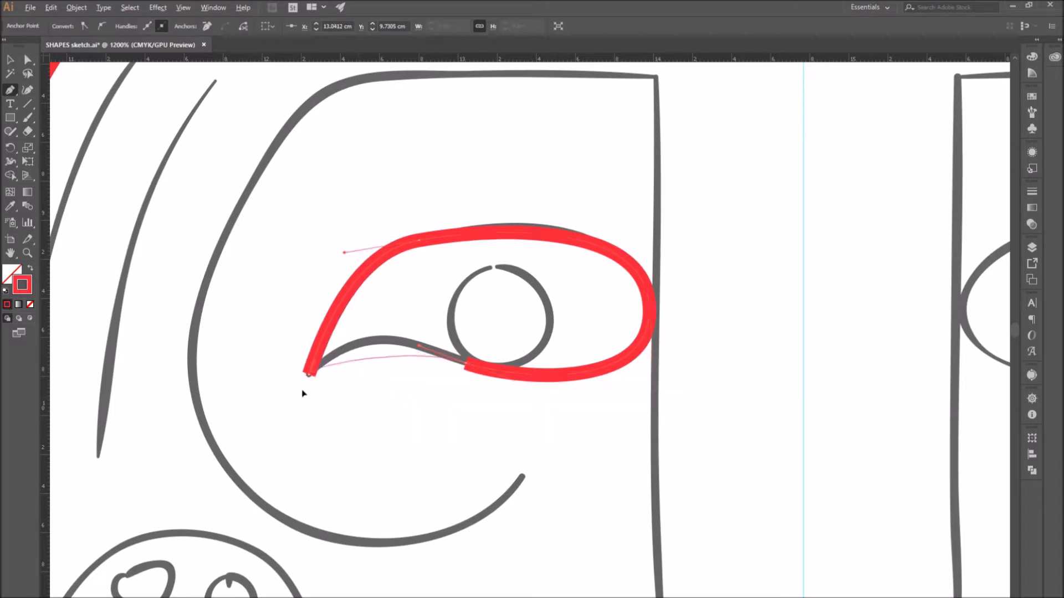
pyautogui.moveTo(302, 390); pyautogui.dragTo(255, 424)
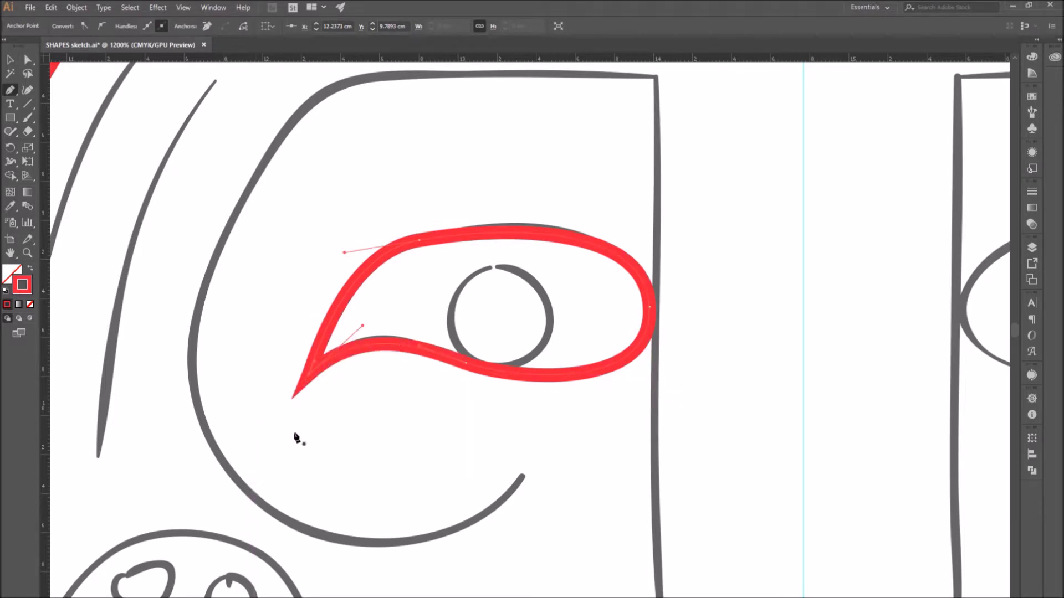
# - Adjust the left eye's outer corner point and lower its handle to flatten the curve beside it
pyautogui.moveTo(27, 59); pyautogui.dragTo(89, 66)
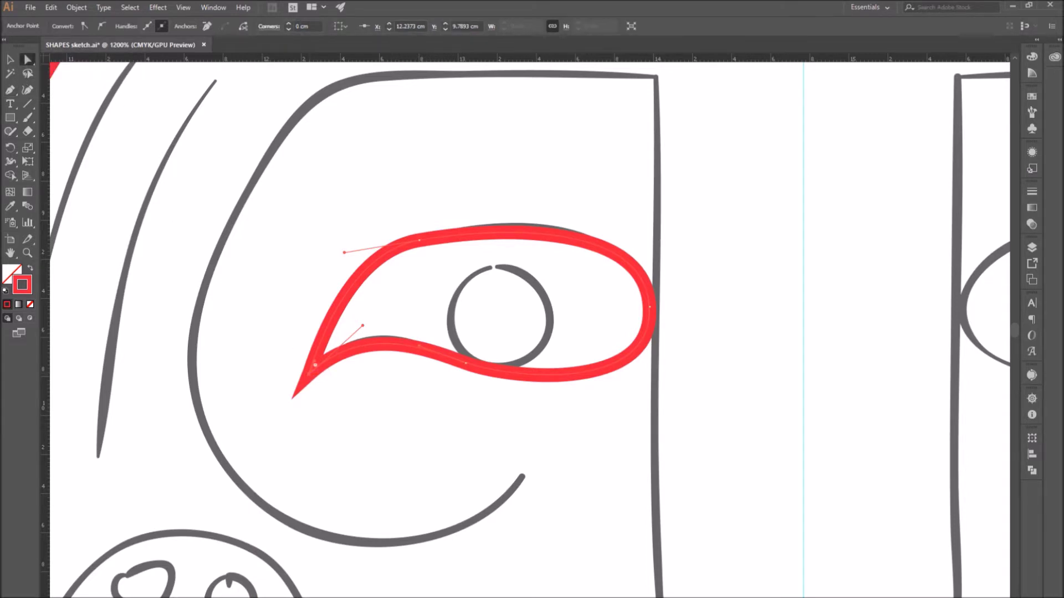
pyautogui.moveTo(309, 376); pyautogui.dragTo(312, 367)
pyautogui.moveTo(366, 318); pyautogui.dragTo(366, 338)
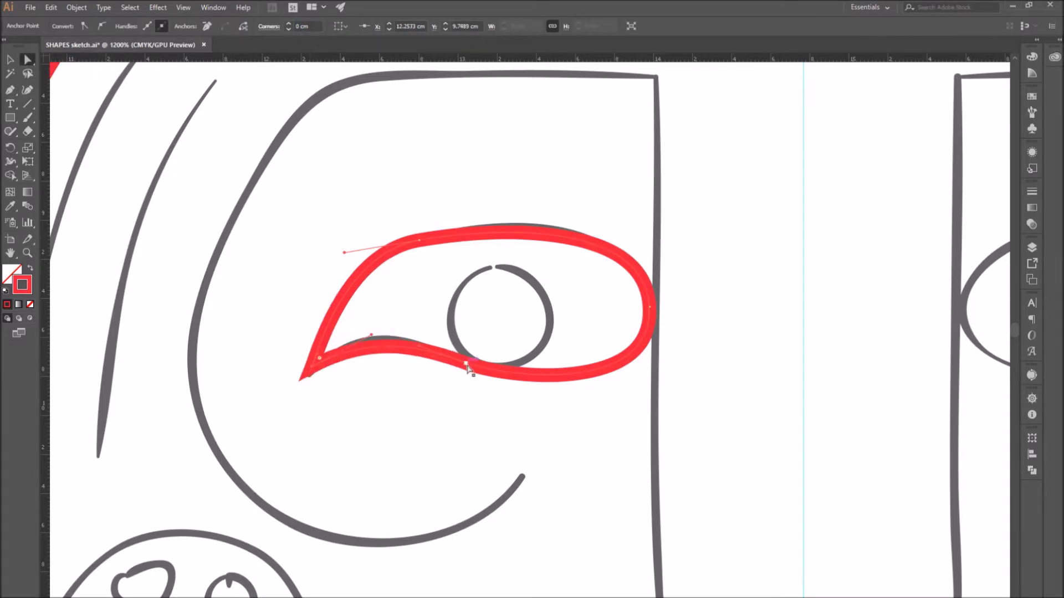
# - Reshape the left eye's upper edge by raising its top point and adjusting the curve handles to follow the sketch
pyautogui.click(649, 307)
pyautogui.moveTo(645, 223); pyautogui.dragTo(650, 207)
pyautogui.click(419, 240)
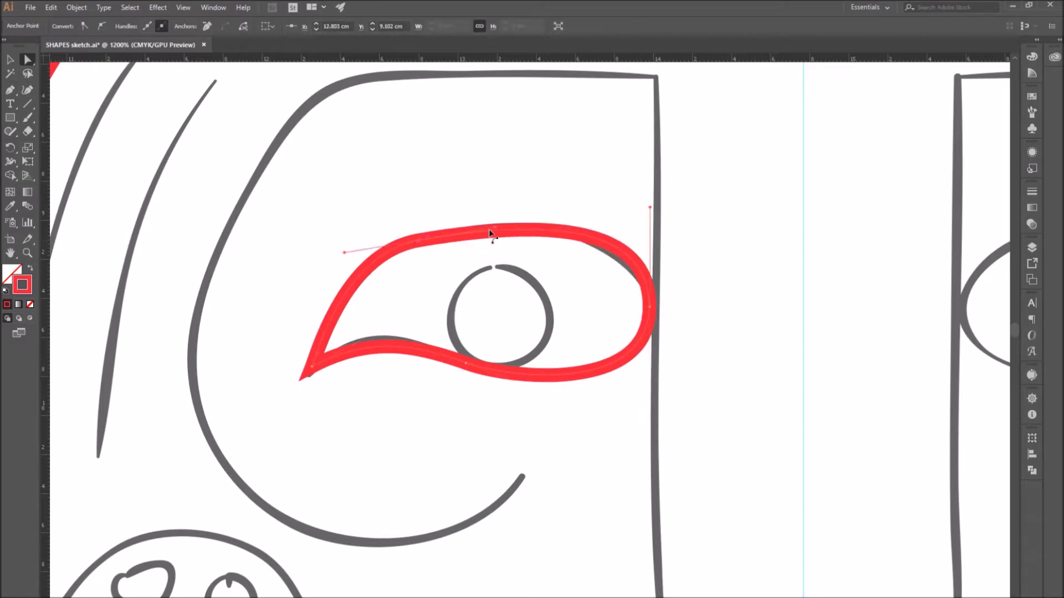
pyautogui.moveTo(419, 241); pyautogui.dragTo(426, 229)
pyautogui.click(616, 402)
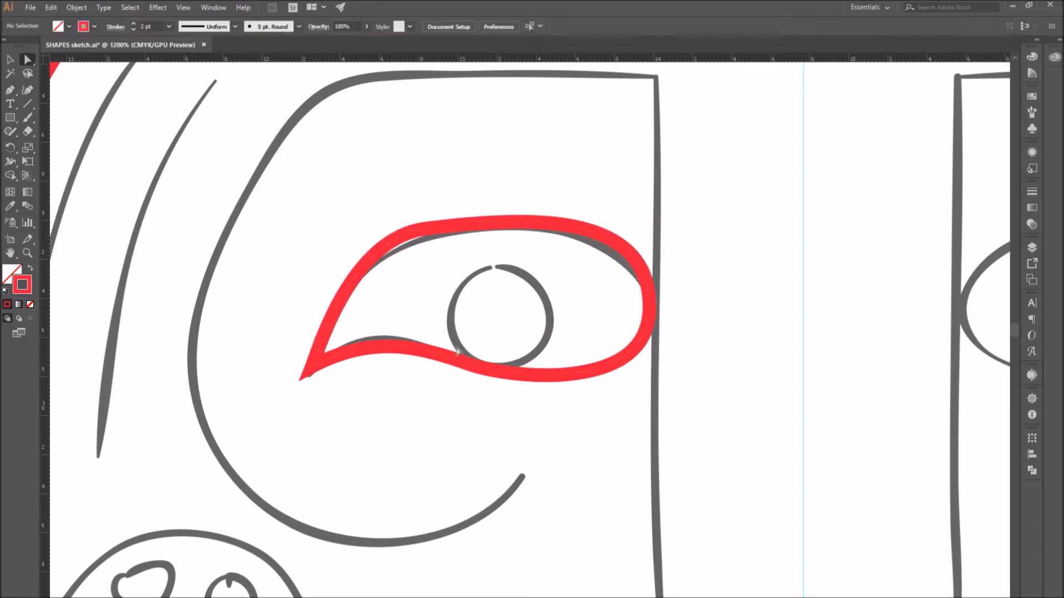
pyautogui.click(511, 224)
pyautogui.moveTo(351, 241); pyautogui.dragTo(359, 242)
pyautogui.moveTo(425, 229); pyautogui.dragTo(419, 235)
pyautogui.click(538, 198)
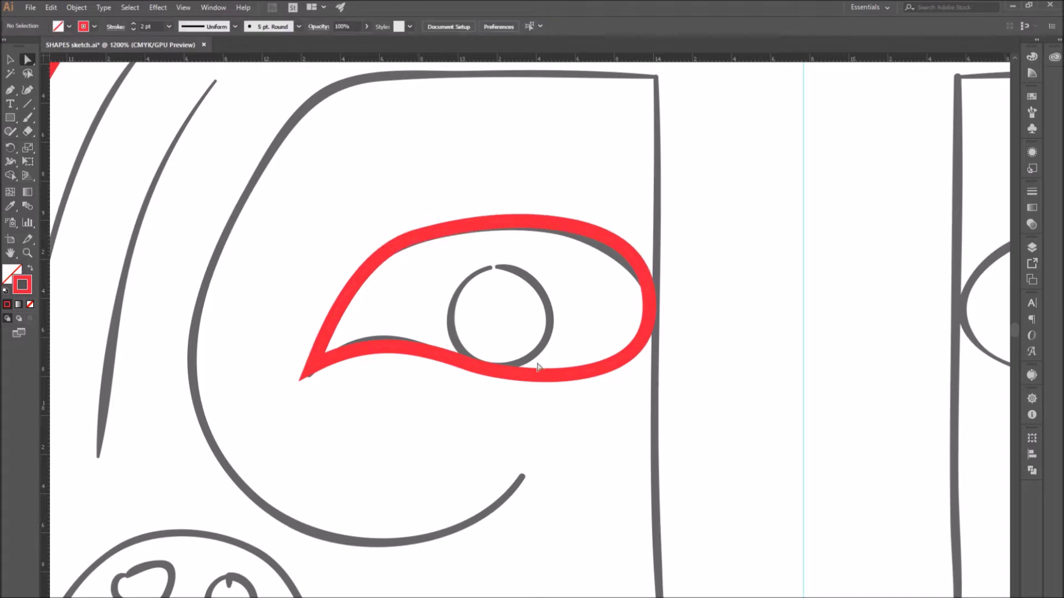
# - Draw an iris circle about 0.63 cm wide with the Ellipse tool and place it over the sketched iris
pyautogui.moveTo(15, 120); pyautogui.dragTo(44, 145)
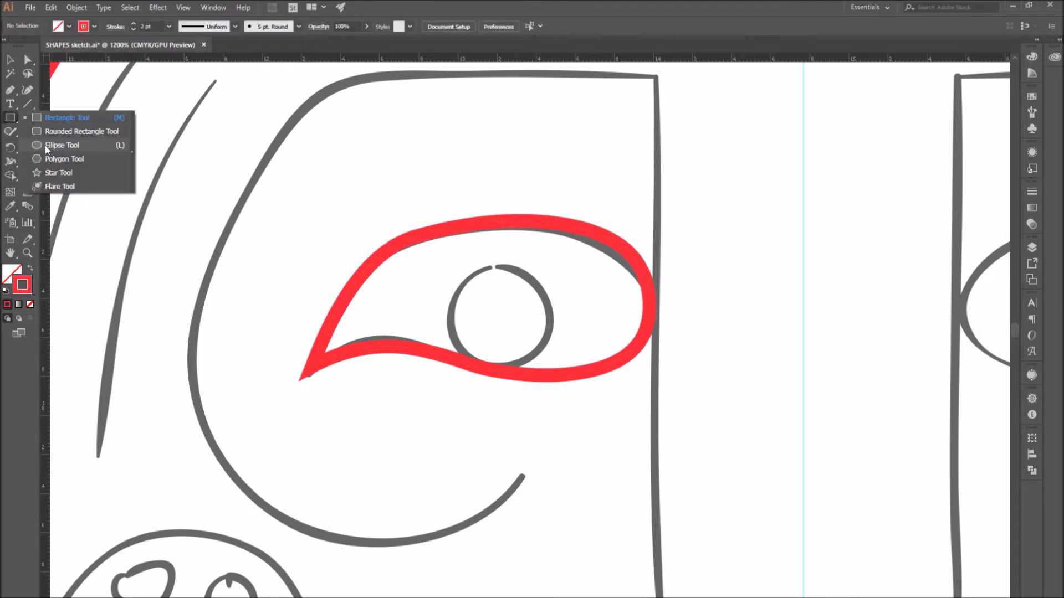
pyautogui.moveTo(391, 202); pyautogui.dragTo(562, 379)
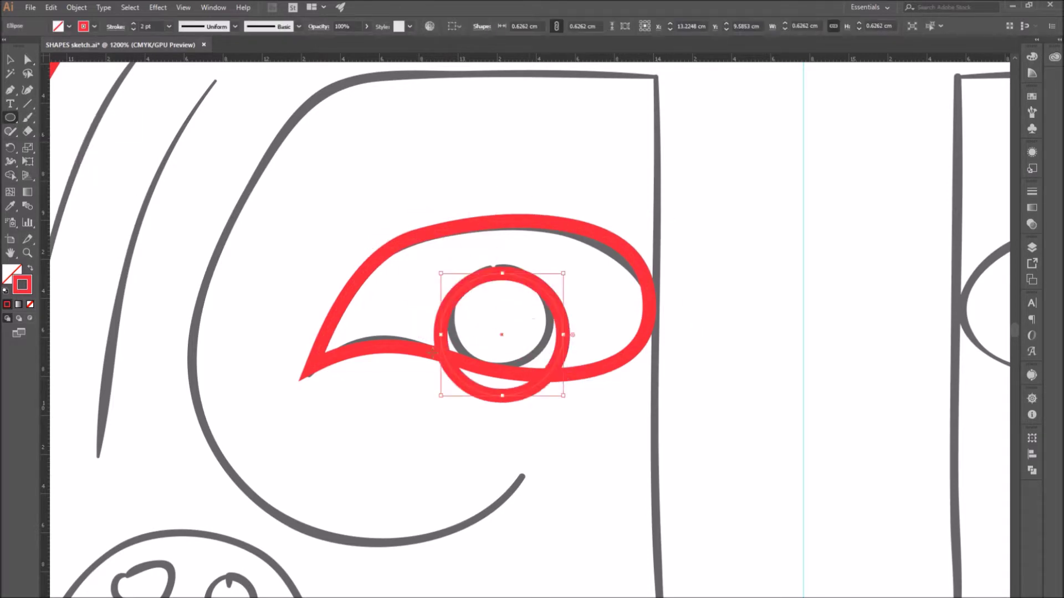
pyautogui.moveTo(470, 332)
pyautogui.mouseDown()
pyautogui.moveTo(529, 375)
pyautogui.moveTo(521, 325)
pyautogui.mouseUp()
pyautogui.click(11, 59)
pyautogui.moveTo(555, 309); pyautogui.dragTo(559, 302)
# - Fill the eye shape red and the iris circle white without outlines, with a smaller red pupil circle inside
pyautogui.click(525, 328)
pyautogui.click(30, 268)
pyautogui.click(422, 238)
pyautogui.click(30, 269)
pyautogui.click(452, 363)
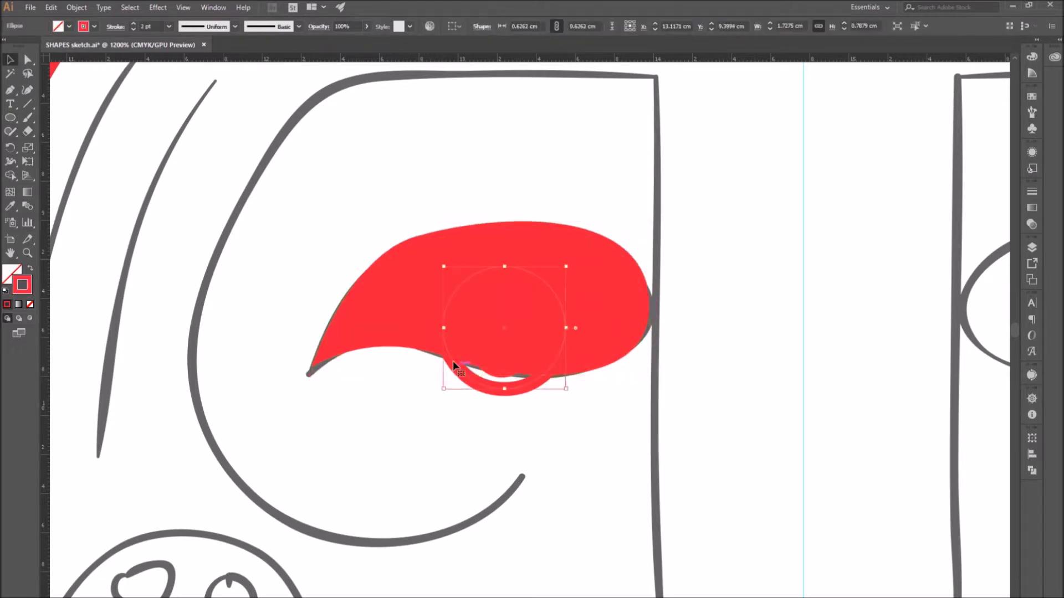
pyautogui.click(5, 291)
pyautogui.click(30, 305)
pyautogui.click(391, 426)
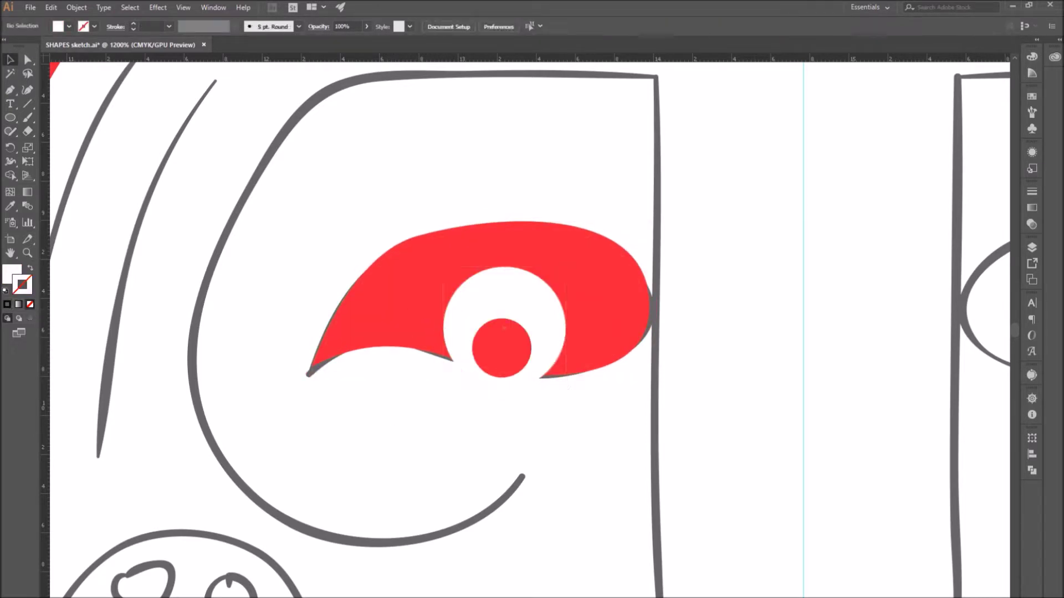
# - Reshape the red eye by pulling its outer corner and upper point inward and adjusting the handles of the upper curve
pyautogui.click(28, 59)
pyautogui.moveTo(312, 369); pyautogui.dragTo(337, 367)
pyautogui.click(415, 237)
pyautogui.moveTo(506, 212); pyautogui.dragTo(506, 207)
pyautogui.moveTo(416, 237); pyautogui.dragTo(451, 227)
pyautogui.moveTo(541, 201); pyautogui.dragTo(541, 212)
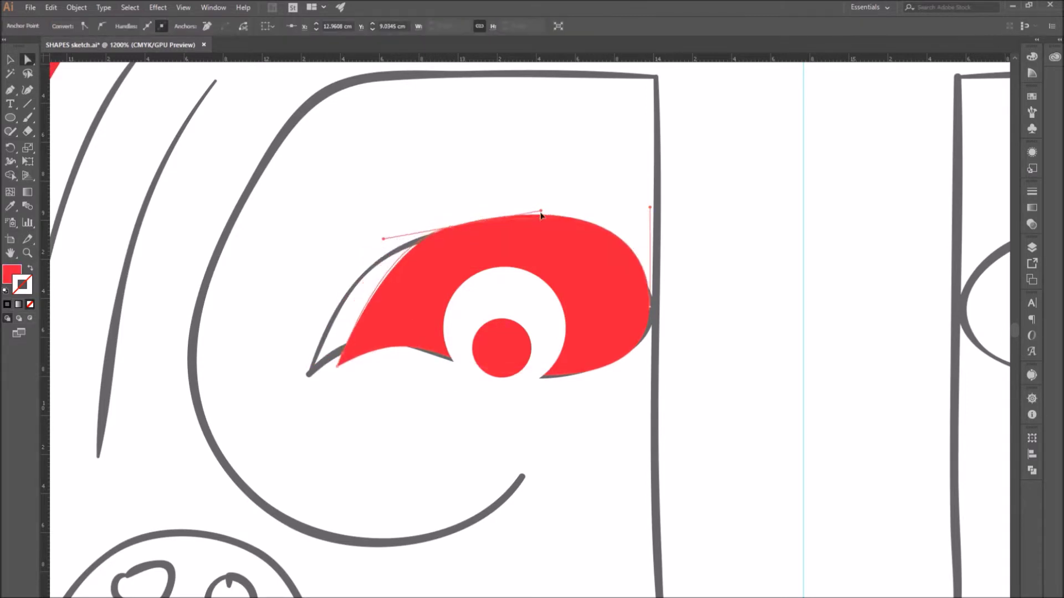
pyautogui.moveTo(384, 239); pyautogui.dragTo(365, 237)
pyautogui.click(650, 306)
pyautogui.moveTo(650, 208); pyautogui.dragTo(652, 241)
pyautogui.click(511, 405)
# - Shift the white iris and red pupil together toward the nose side of the eye
pyautogui.click(10, 59)
pyautogui.click(546, 326)
pyautogui.keyDown('shift'); pyautogui.click(513, 355); pyautogui.keyUp('shift')
pyautogui.press('Right')
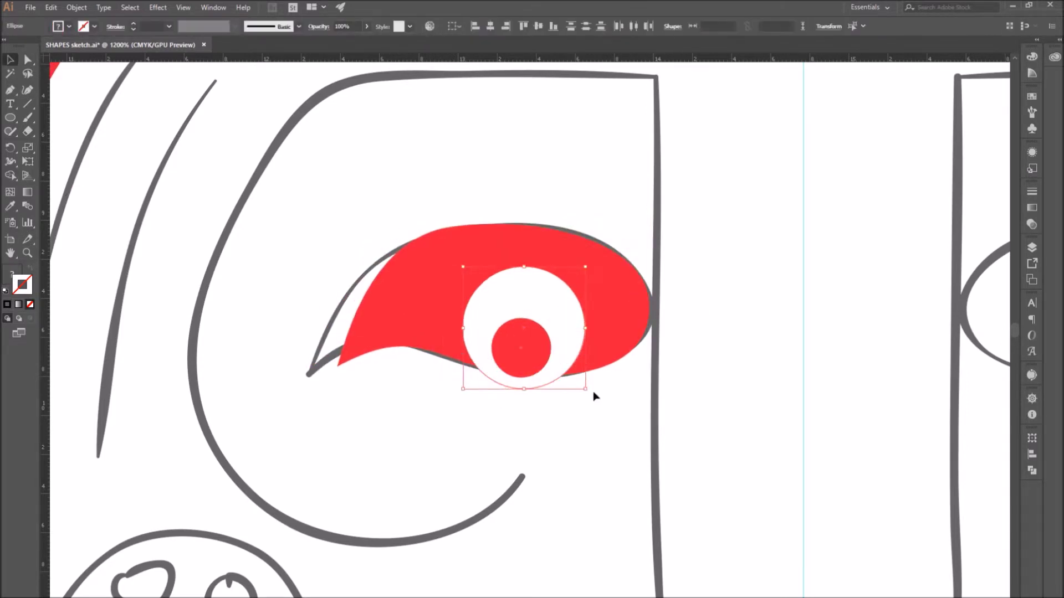
pyautogui.click(594, 396)
# - Nudge the pupil slightly toward the nose and group the left eye's shapes
pyautogui.hotkey('ctrl', '-')
pyautogui.hotkey('ctrl', '-')
pyautogui.hotkey('ctrl', '-')
pyautogui.hotkey('ctrl', '-')
pyautogui.moveTo(611, 421); pyautogui.dragTo(560, 385)
pyautogui.click(478, 299)
pyautogui.press('Right')
pyautogui.click(542, 410)
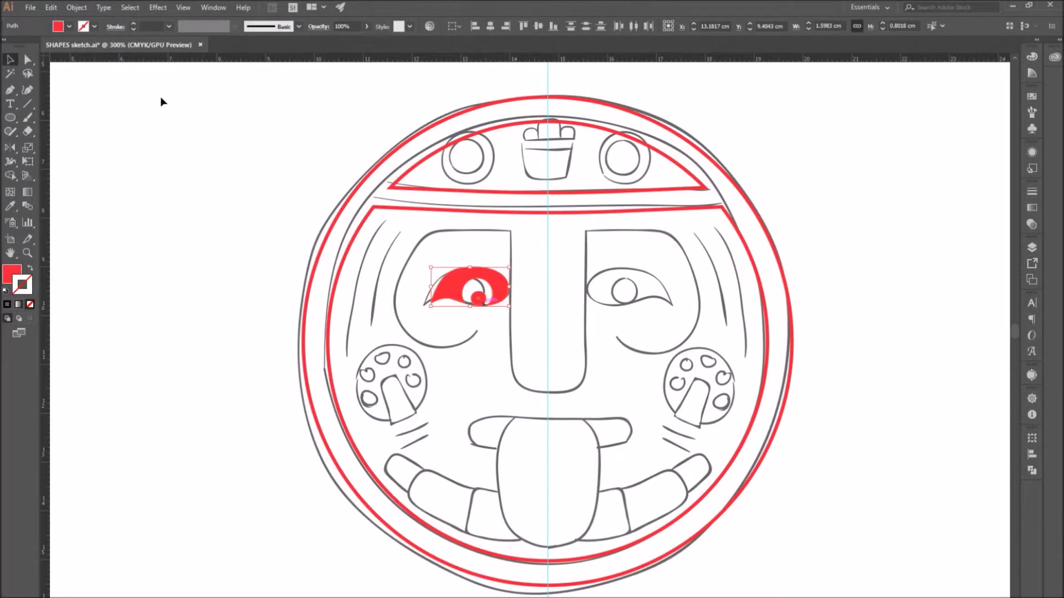
pyautogui.click(77, 8)
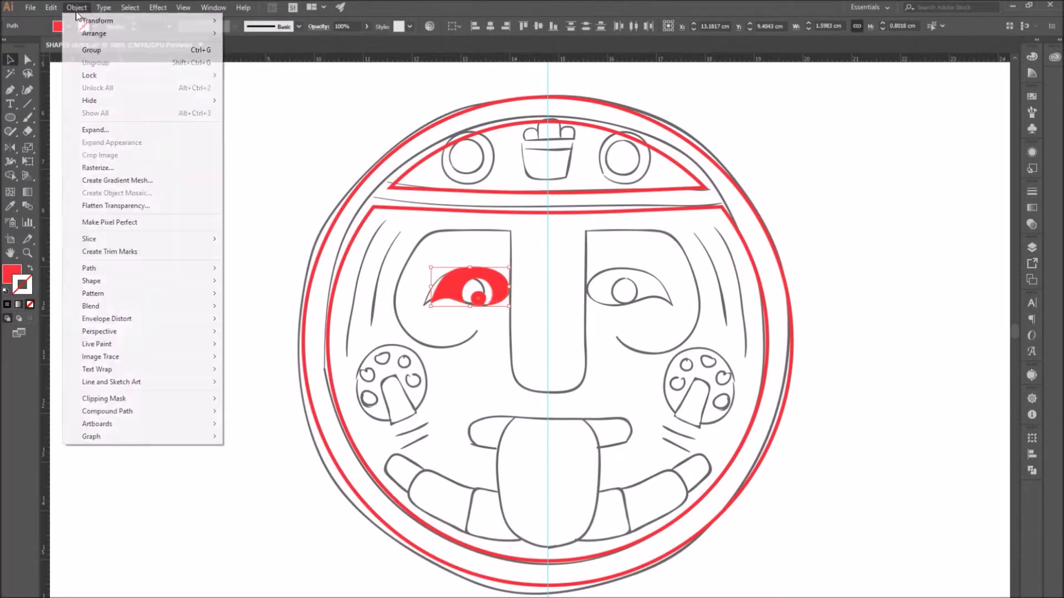
pyautogui.click(92, 50)
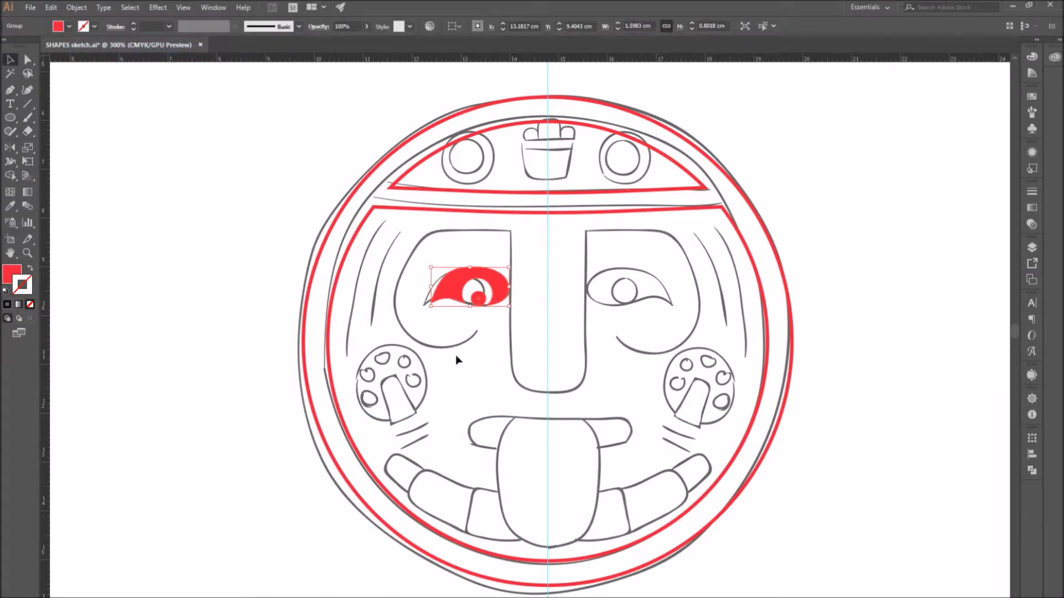
# - Reflect a copy of the eye group across the vertical axis and place it over the sketched right eye
pyautogui.click(11, 146)
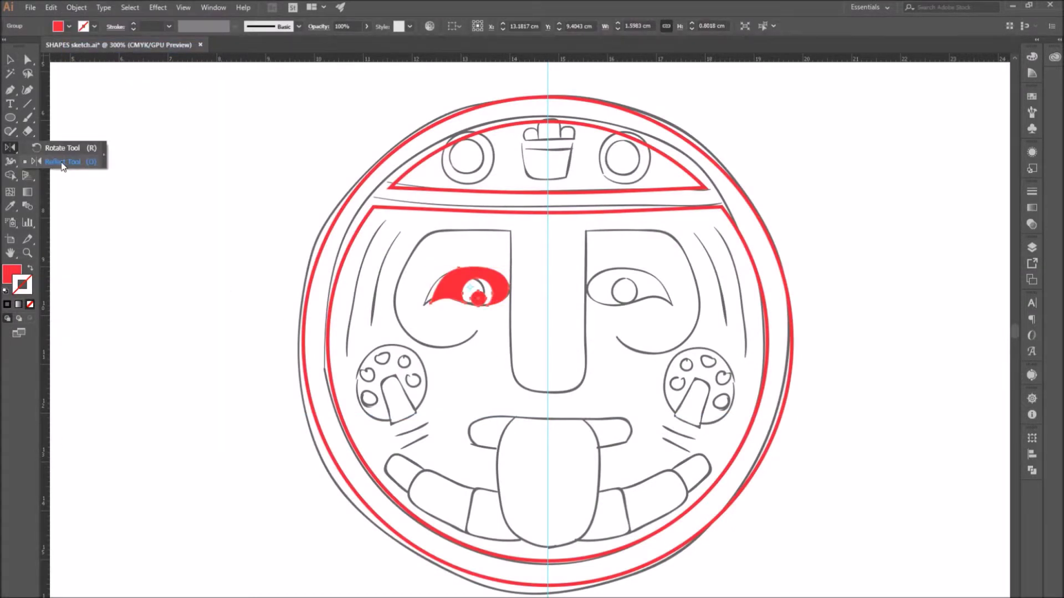
pyautogui.click(62, 162)
pyautogui.press('Return')
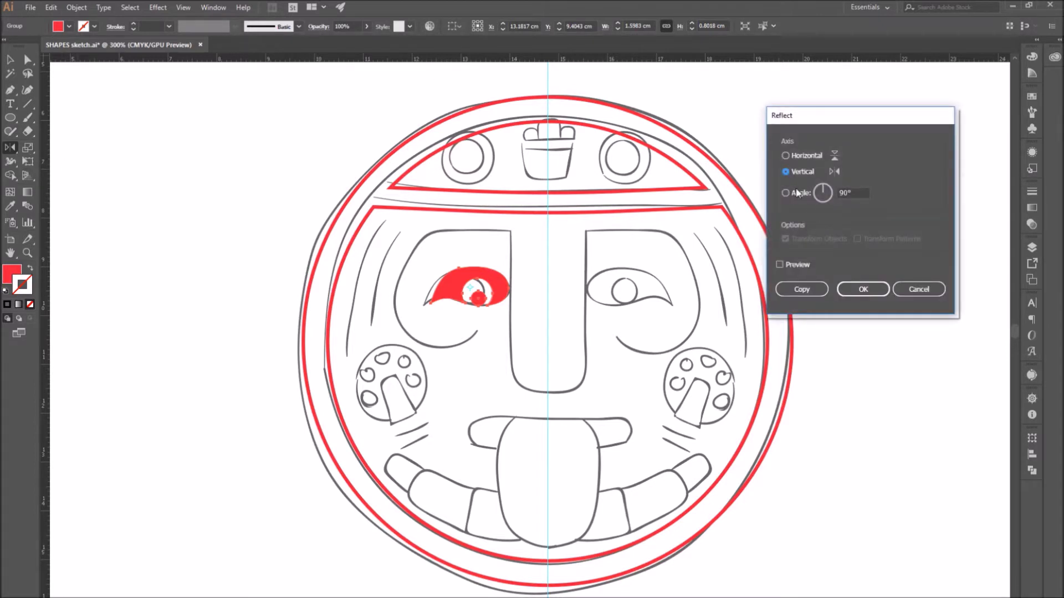
pyautogui.click(779, 264)
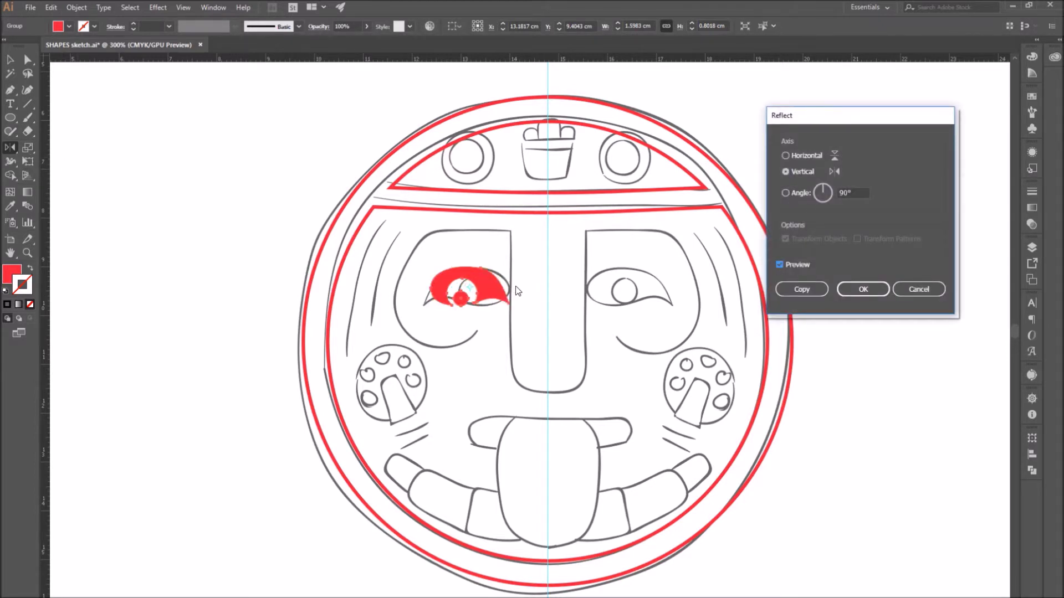
pyautogui.click(788, 286)
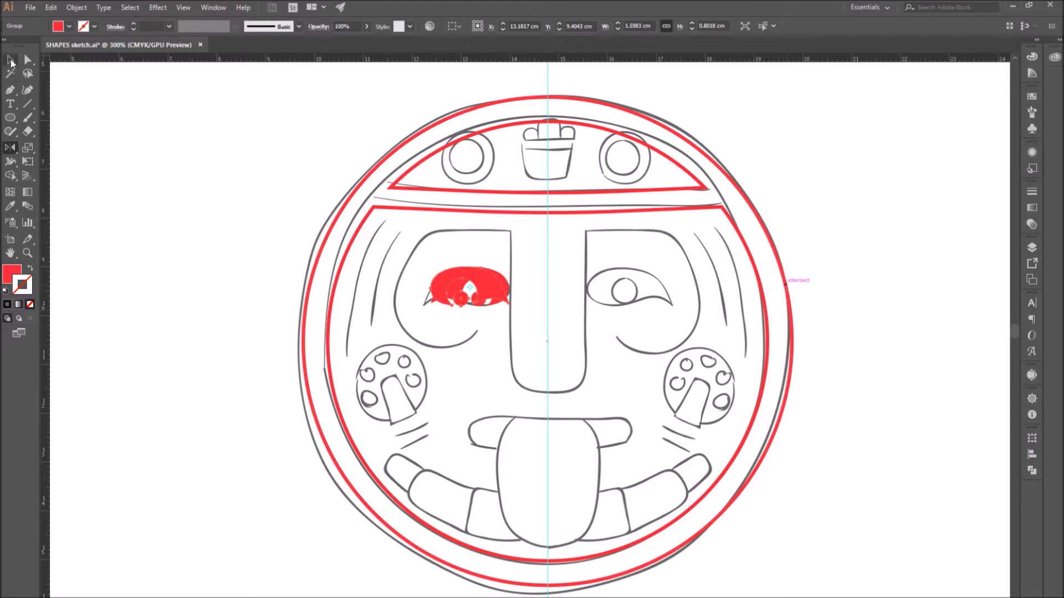
pyautogui.click(11, 60)
pyautogui.moveTo(489, 295); pyautogui.dragTo(646, 306)
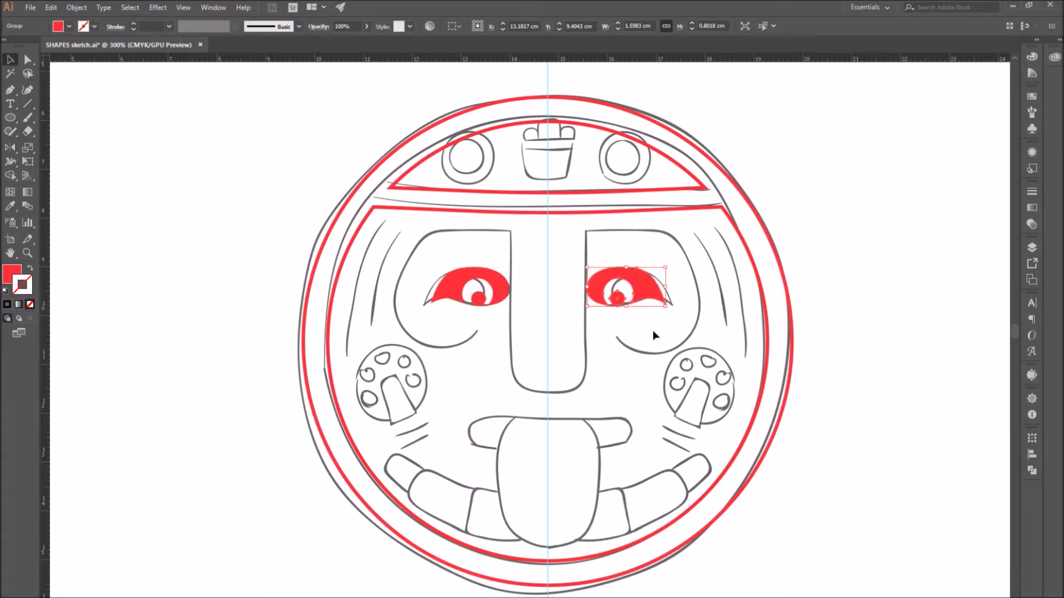
pyautogui.click(655, 348)
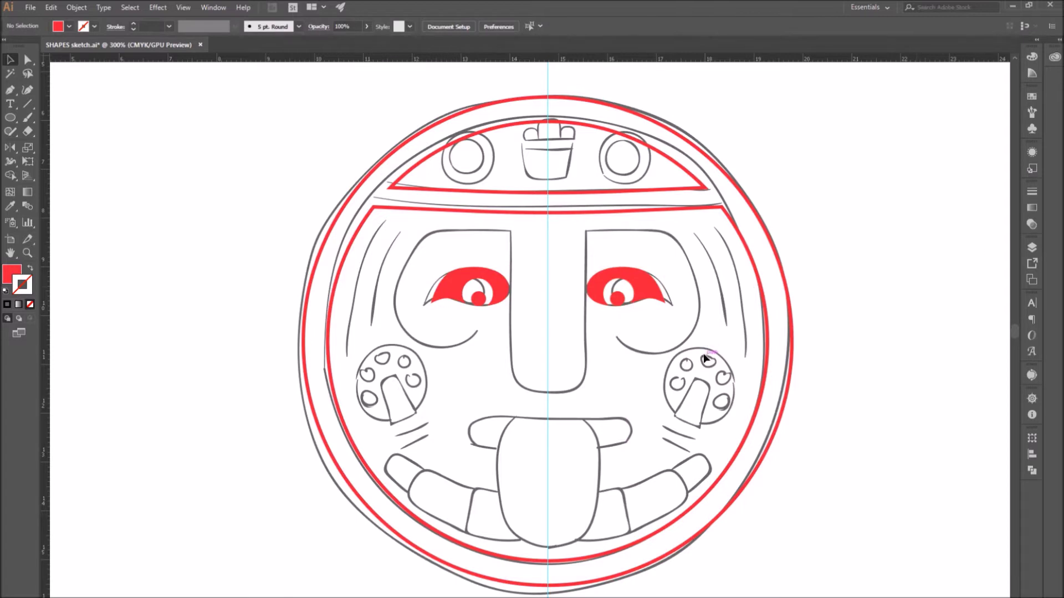
# - Draw a nose rectangle about 1.54 by 3.31 cm over the sketch, with a red outline and no fill
pyautogui.moveTo(11, 117); pyautogui.dragTo(43, 115)
pyautogui.moveTo(511, 232); pyautogui.dragTo(586, 393)
pyautogui.hotkey('shift', 'x')
# - Round the nose rectangle's two lower corners to a radius of 0.77 cm
pyautogui.press('a')
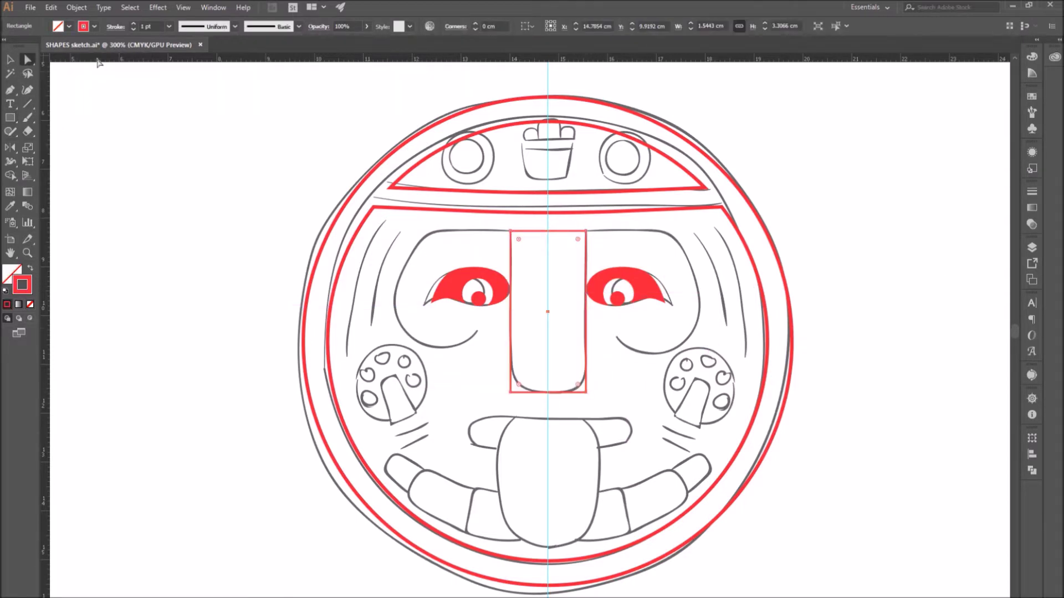
pyautogui.moveTo(499, 384); pyautogui.dragTo(606, 420)
pyautogui.moveTo(518, 388); pyautogui.dragTo(549, 341)
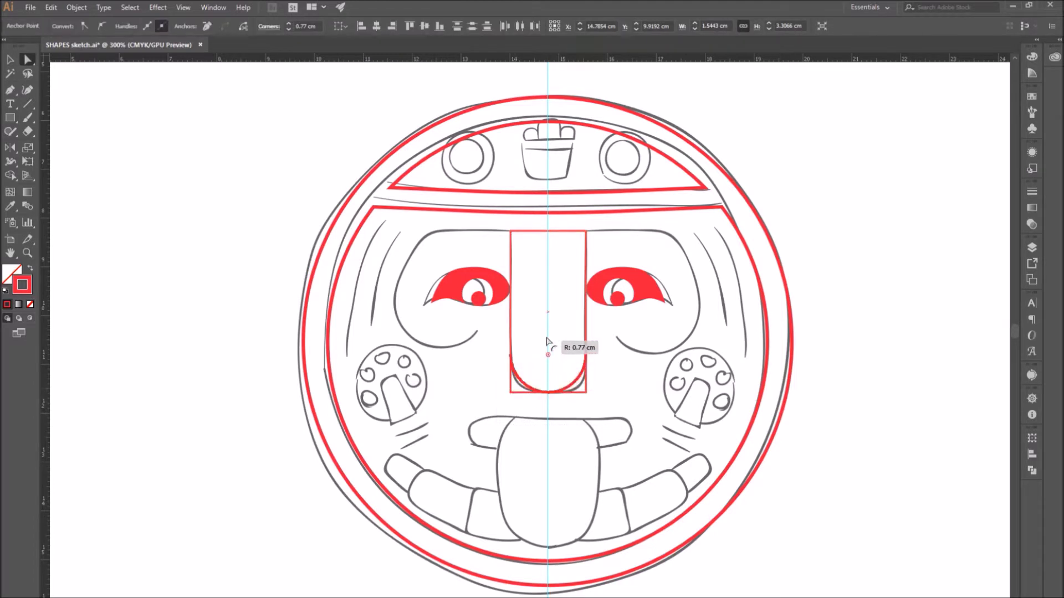
pyautogui.click(558, 443)
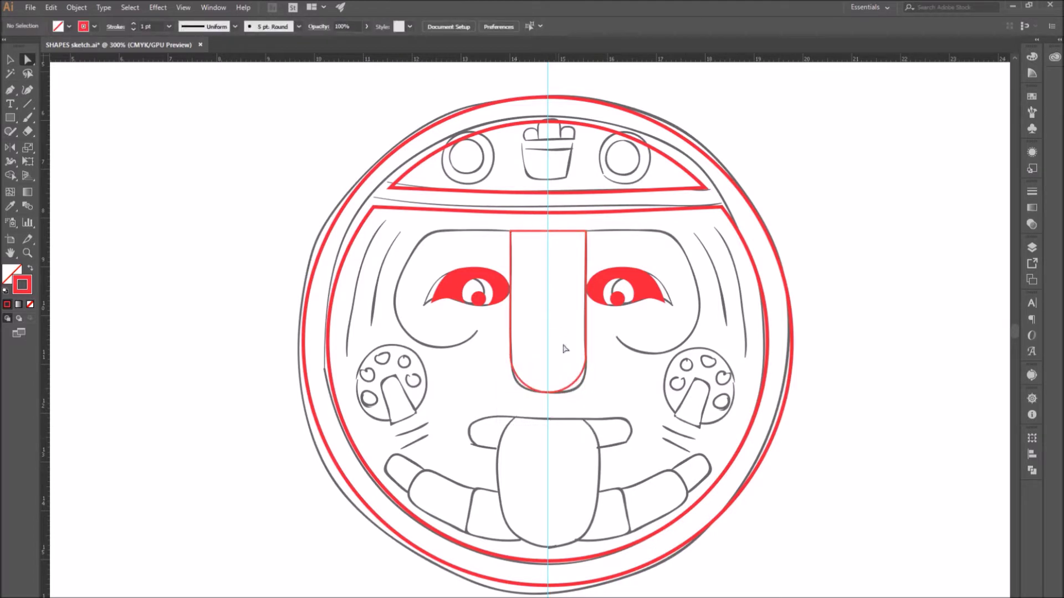
# - Draw a rectangle from the centre guide over the sketched left eye socket and slant its outer side to match
pyautogui.press('v')
pyautogui.click(11, 118)
pyautogui.press('v')
pyautogui.click(10, 117)
pyautogui.moveTo(548, 231); pyautogui.dragTo(395, 348)
pyautogui.press('a')
pyautogui.moveTo(395, 231); pyautogui.dragTo(420, 231)
pyautogui.moveTo(394, 350); pyautogui.dragTo(370, 347)
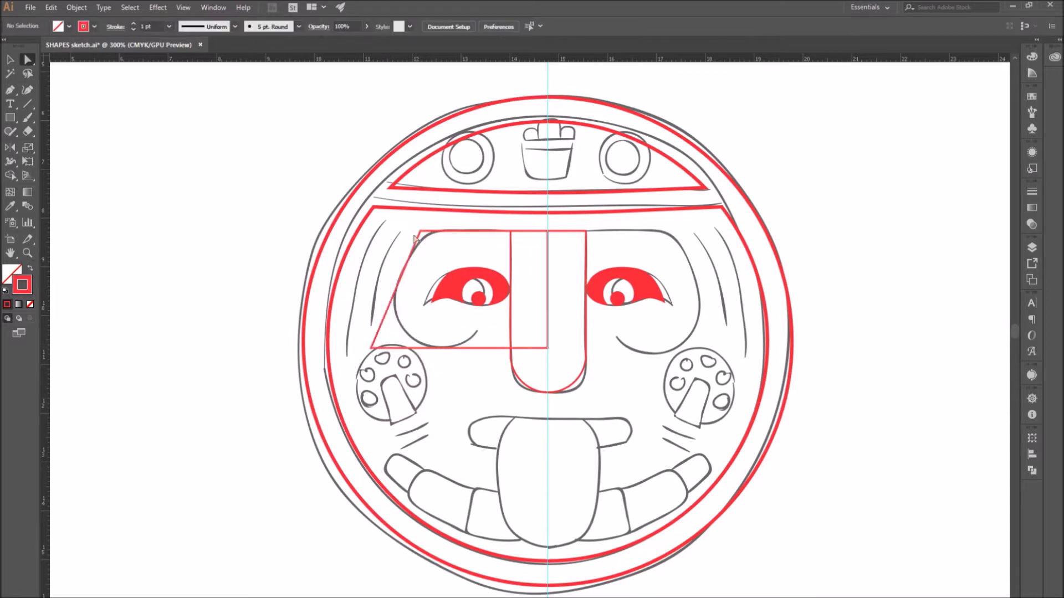
# - Round the eye-socket shape's two outer corners and its lower inner corner into broad curves, and select the shape
pyautogui.moveTo(424, 239); pyautogui.dragTo(450, 267)
pyautogui.click(422, 273)
pyautogui.click(371, 348)
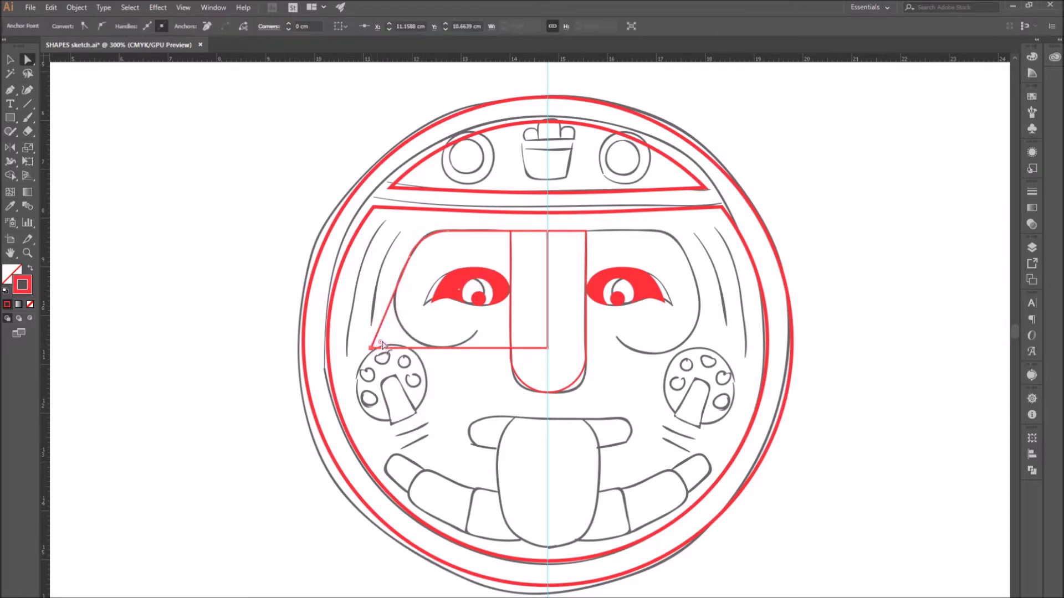
pyautogui.moveTo(388, 339); pyautogui.dragTo(453, 316)
pyautogui.click(427, 281)
pyautogui.click(545, 349)
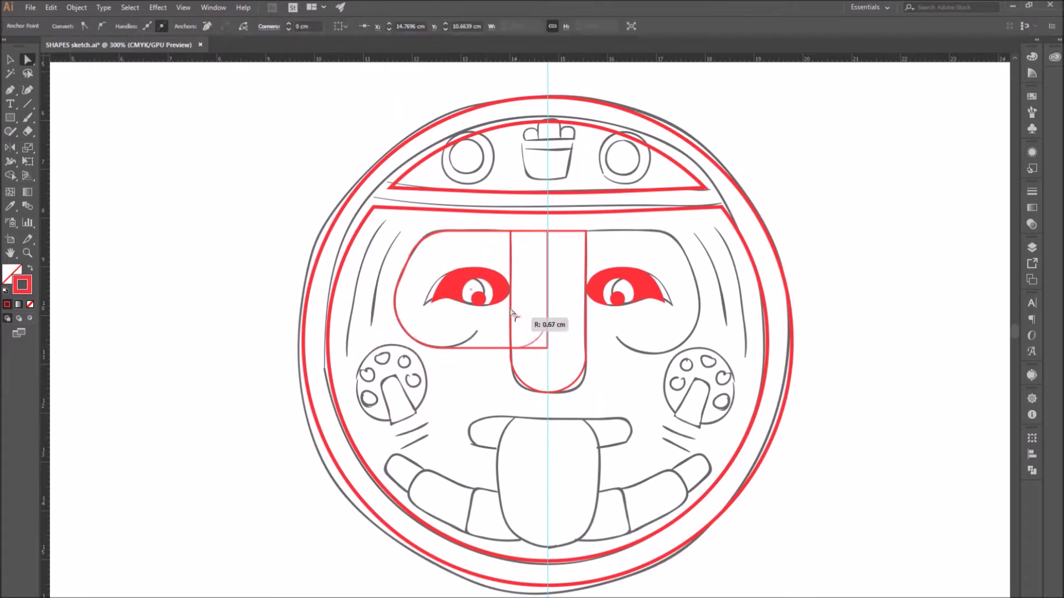
pyautogui.moveTo(538, 333); pyautogui.dragTo(427, 221)
pyautogui.click(105, 112)
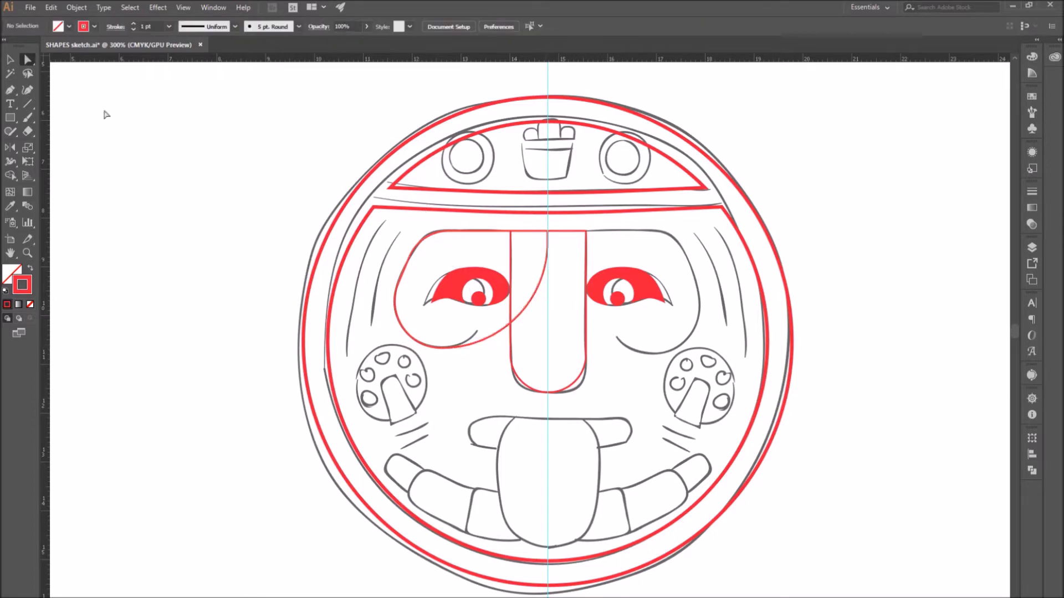
pyautogui.press('v')
pyautogui.click(466, 230)
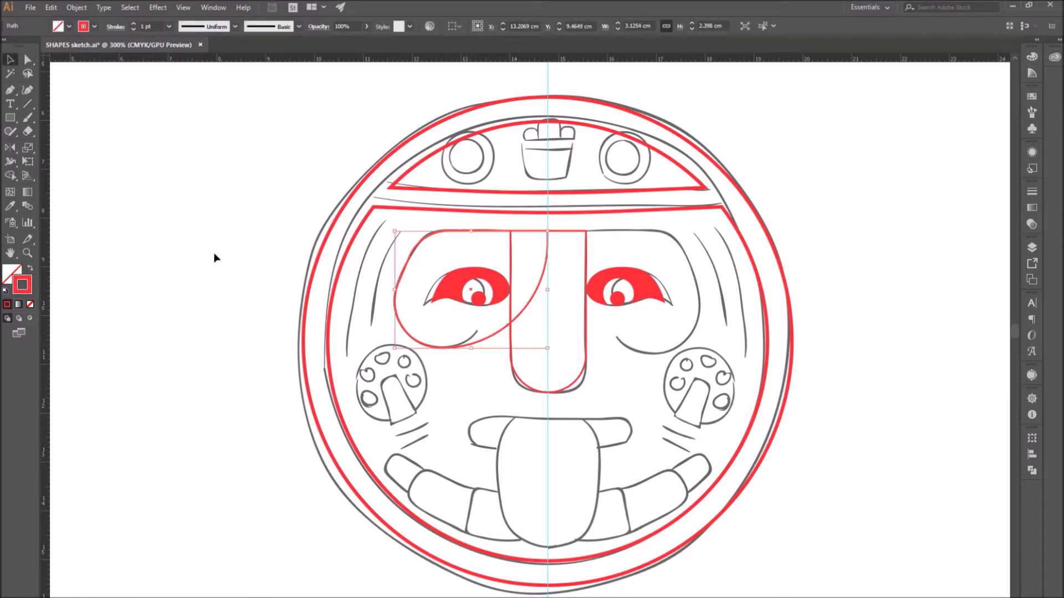
# - Cut the eye-socket path at the centre guide and at the nose's near edge with Scissors, and delete the segment between the cuts
pyautogui.press('c')
pyautogui.press('v')
pyautogui.moveTo(28, 132); pyautogui.dragTo(79, 146)
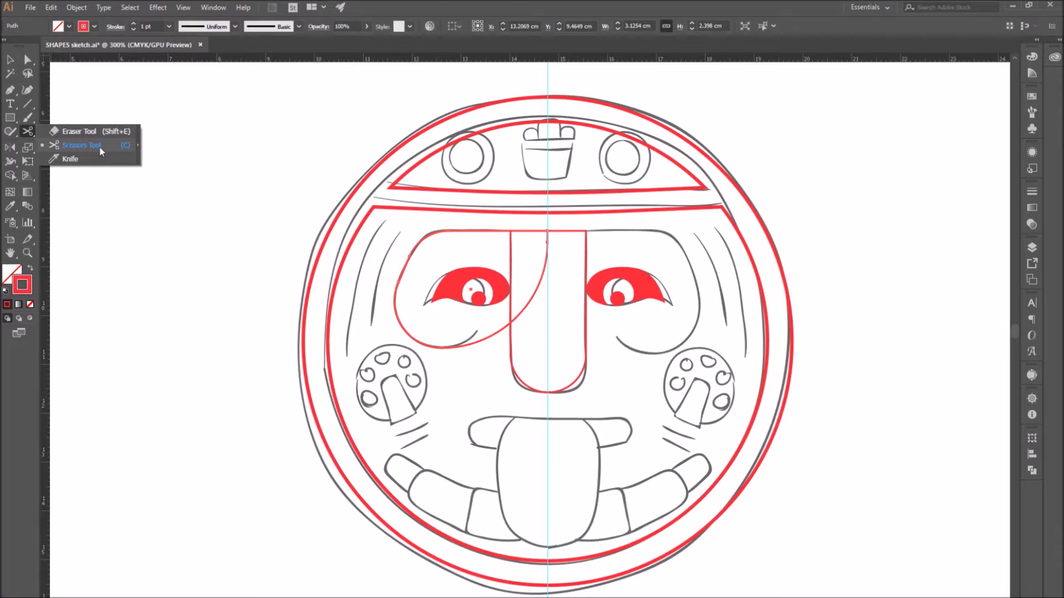
pyautogui.click(117, 148)
pyautogui.scroll(3, 533, 260)
pyautogui.click(572, 181)
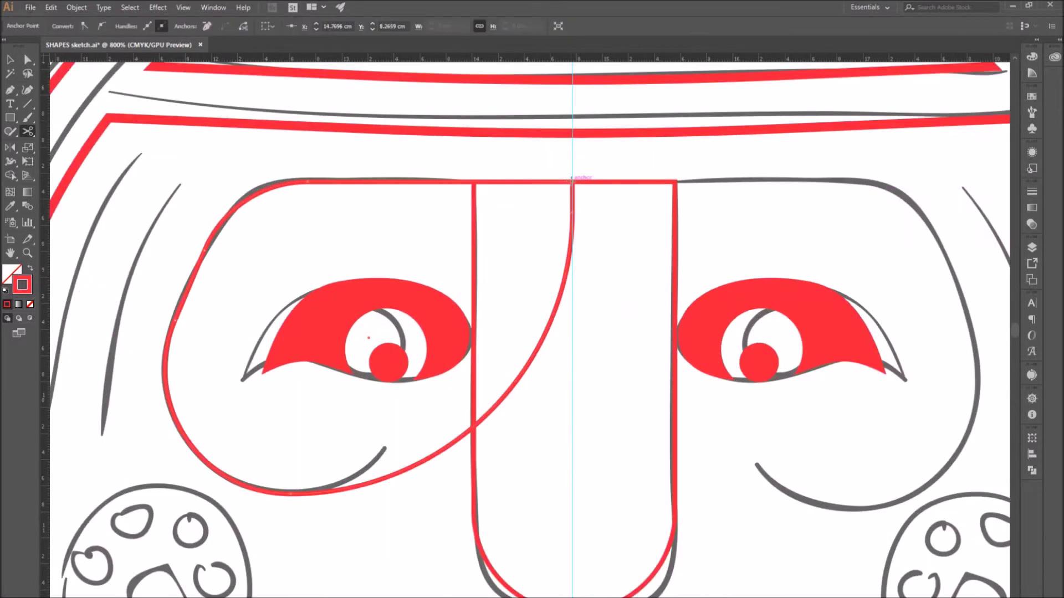
pyautogui.click(454, 444)
pyautogui.press('v')
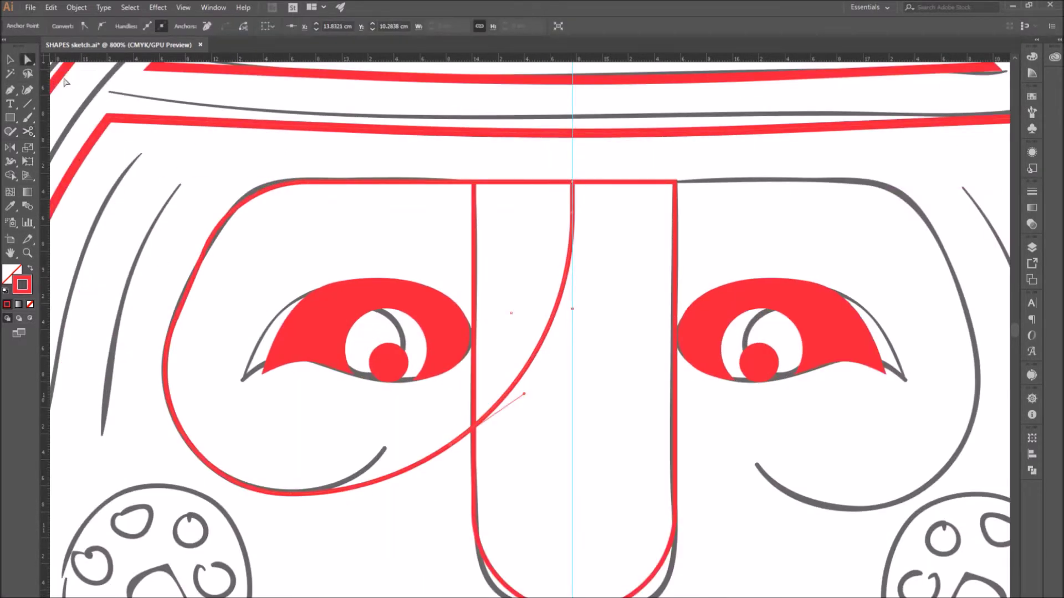
pyautogui.click(550, 338)
pyautogui.press('Delete')
# - Reshape the open lower end of the left eye-socket path so it curls upward along the sketched line
pyautogui.moveTo(450, 445); pyautogui.dragTo(388, 445)
pyautogui.moveTo(343, 475); pyautogui.dragTo(368, 479)
pyautogui.moveTo(370, 476); pyautogui.dragTo(396, 436)
pyautogui.click(361, 502)
pyautogui.click(388, 445)
pyautogui.click(415, 515)
# - Reflect a copy of the left eye-socket path horizontally and position it over the sketched right eye socket
pyautogui.moveTo(499, 365); pyautogui.dragTo(444, 187)
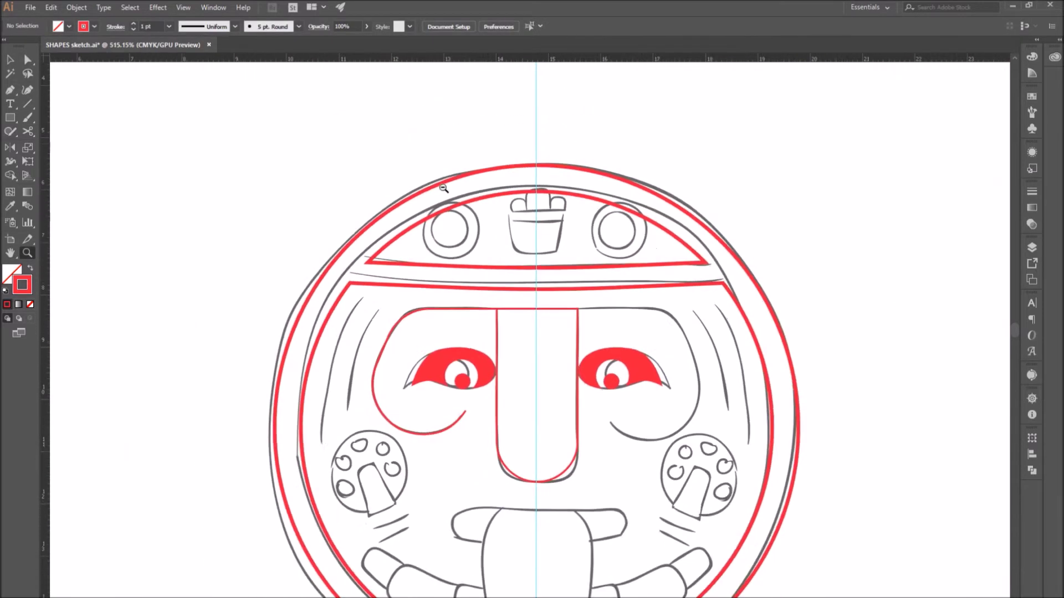
pyautogui.scroll(-5, 443, 188)
pyautogui.click(14, 63)
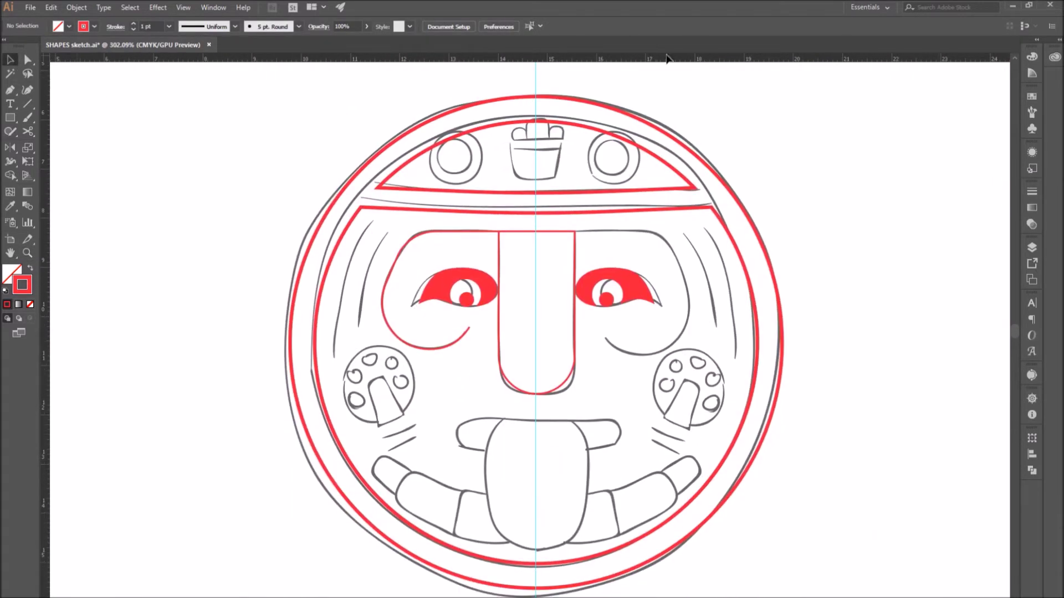
pyautogui.click(423, 229)
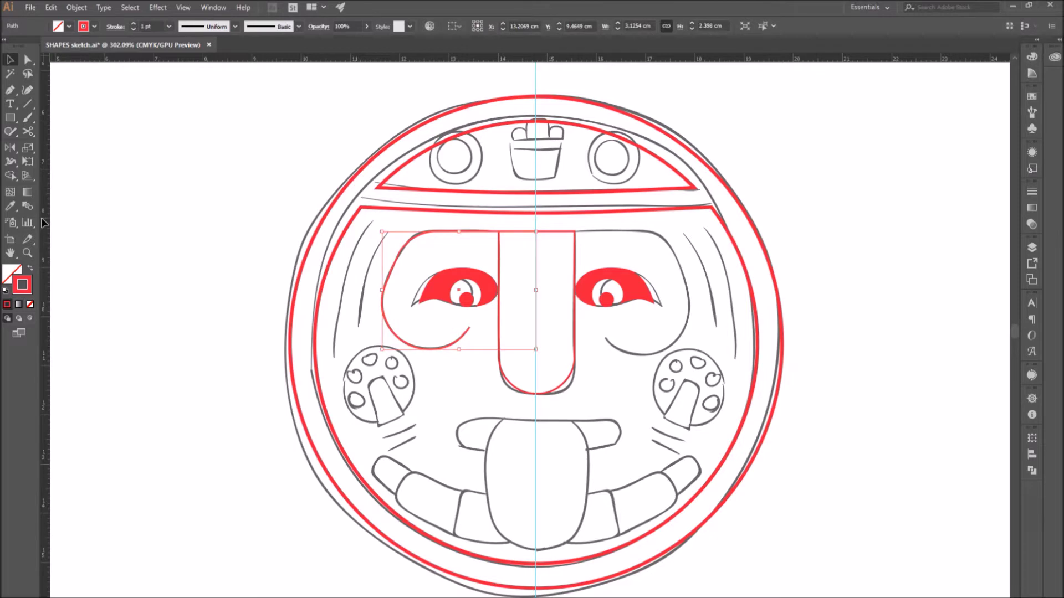
pyautogui.doubleClick(10, 148)
pyautogui.click(801, 289)
pyautogui.press('v')
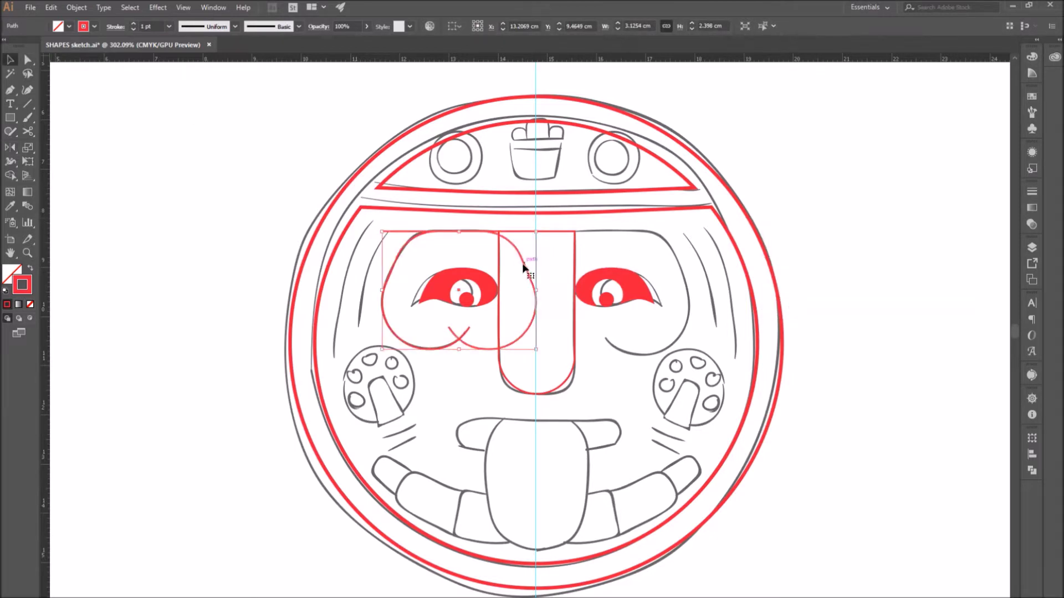
pyautogui.moveTo(526, 262); pyautogui.dragTo(683, 279)
pyautogui.click(743, 373)
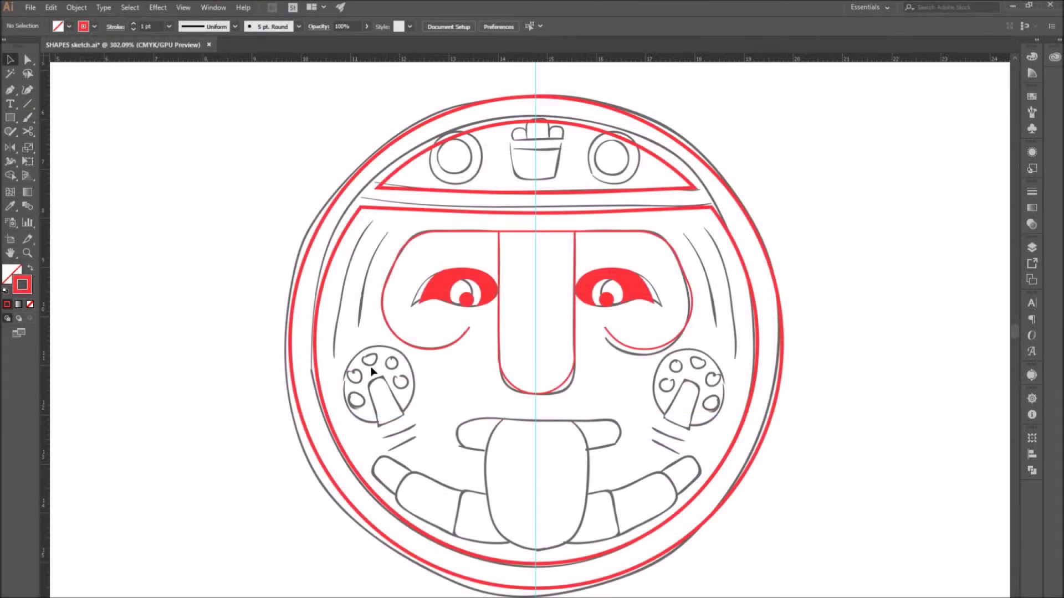
# - Draw a circle about 1.54 cm wide and fit it over the sketched left cheek ornament
pyautogui.scroll(2, 396, 377)
pyautogui.moveTo(538, 441); pyautogui.dragTo(584, 378)
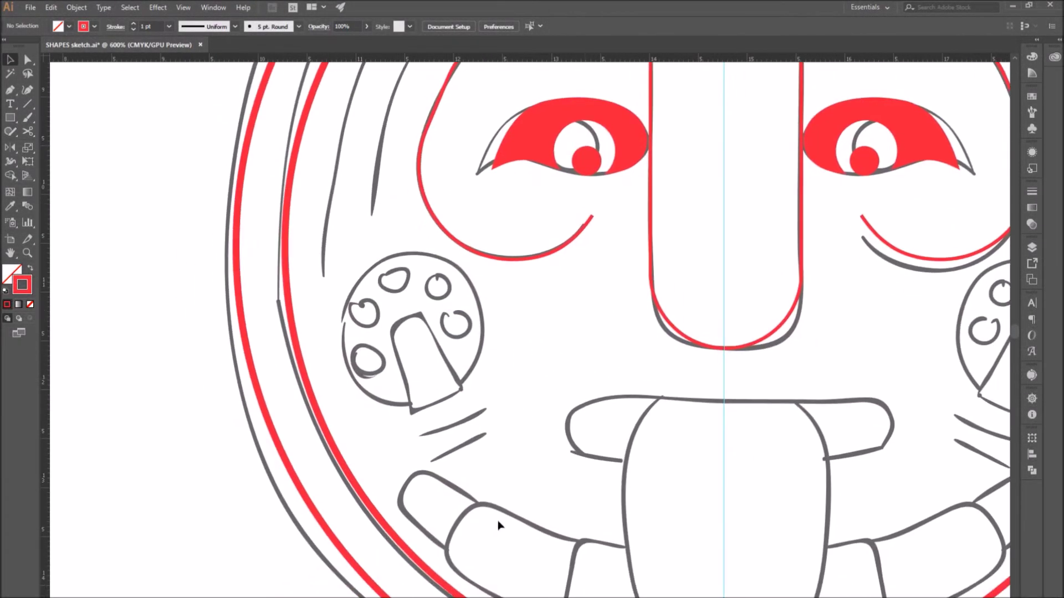
pyautogui.moveTo(10, 117); pyautogui.dragTo(41, 148)
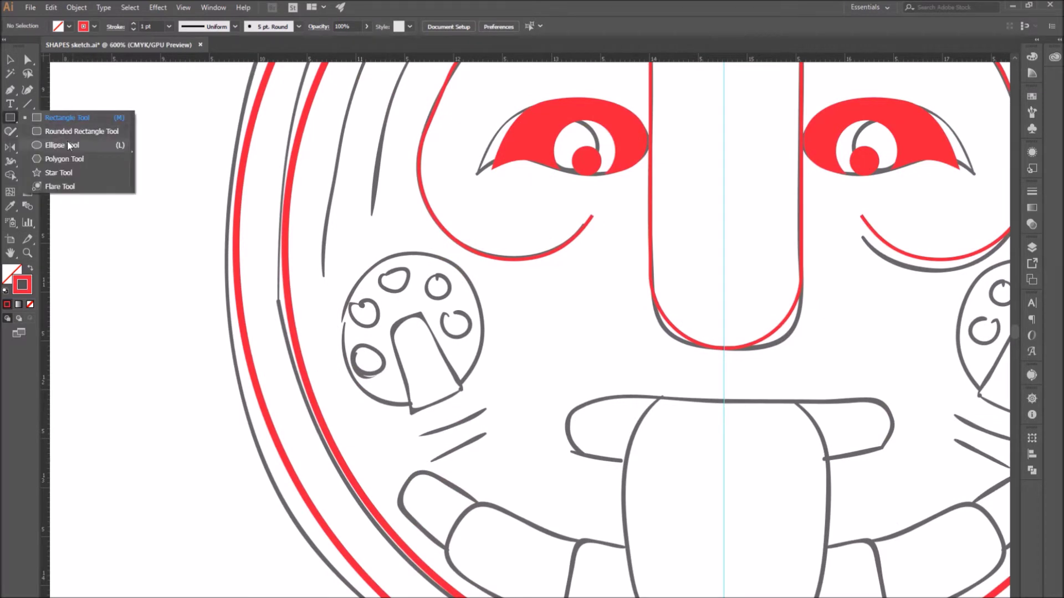
pyautogui.moveTo(335, 266); pyautogui.dragTo(481, 411)
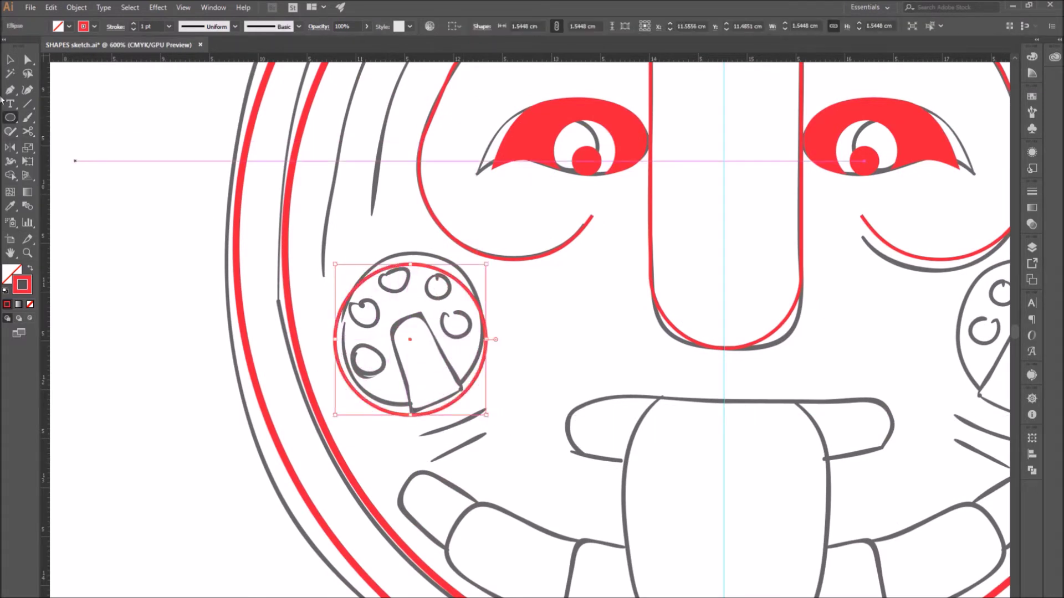
pyautogui.press('v')
pyautogui.moveTo(467, 287); pyautogui.dragTo(469, 274)
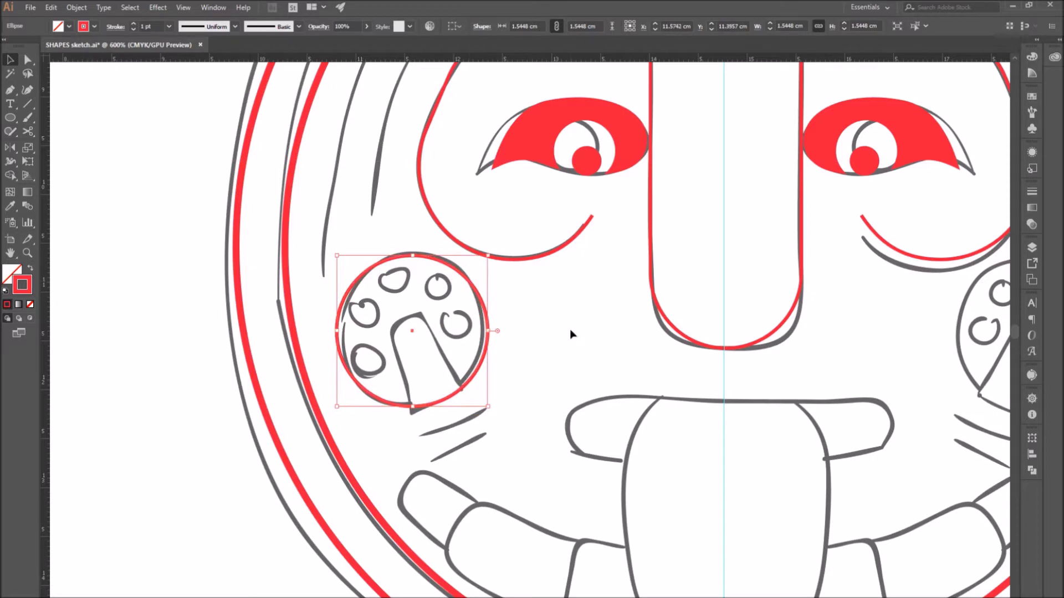
pyautogui.click(573, 333)
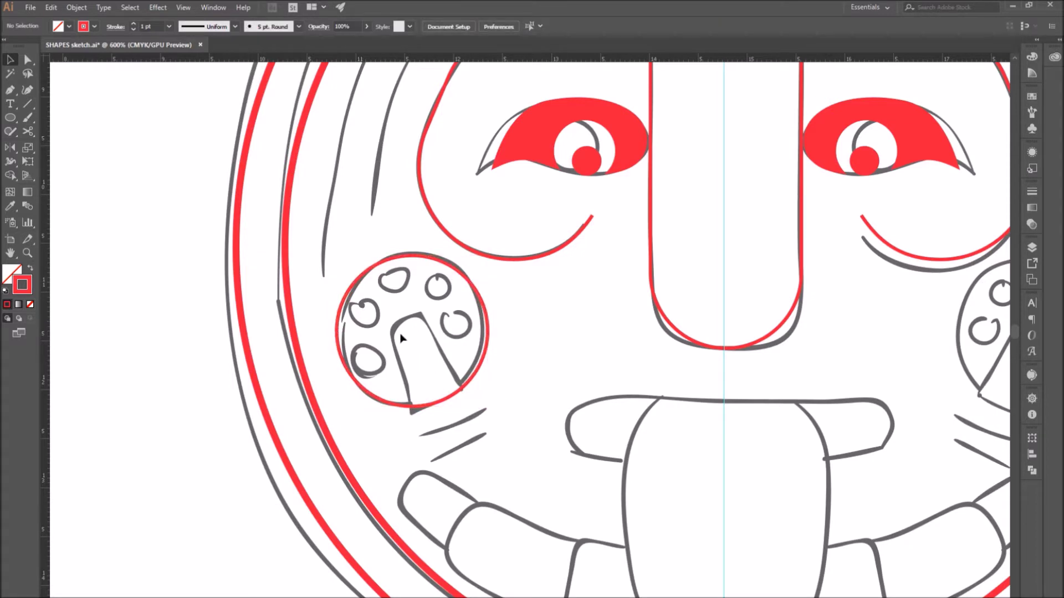
# - Draw two smaller circles, about 0.80 cm and 0.41 cm wide, near the bottom of the cheek circle
pyautogui.click(10, 119)
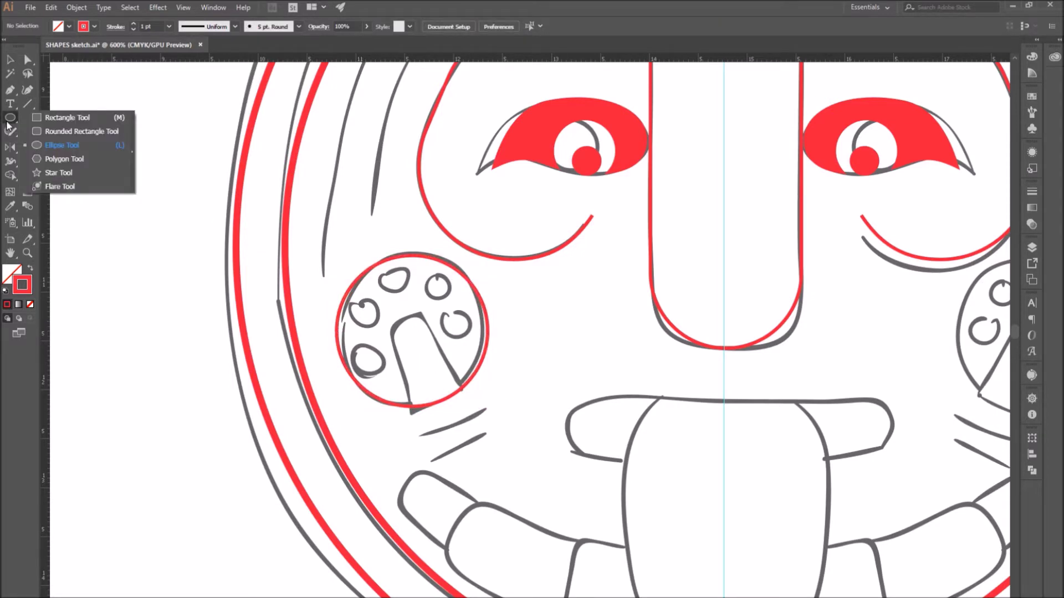
pyautogui.click(58, 145)
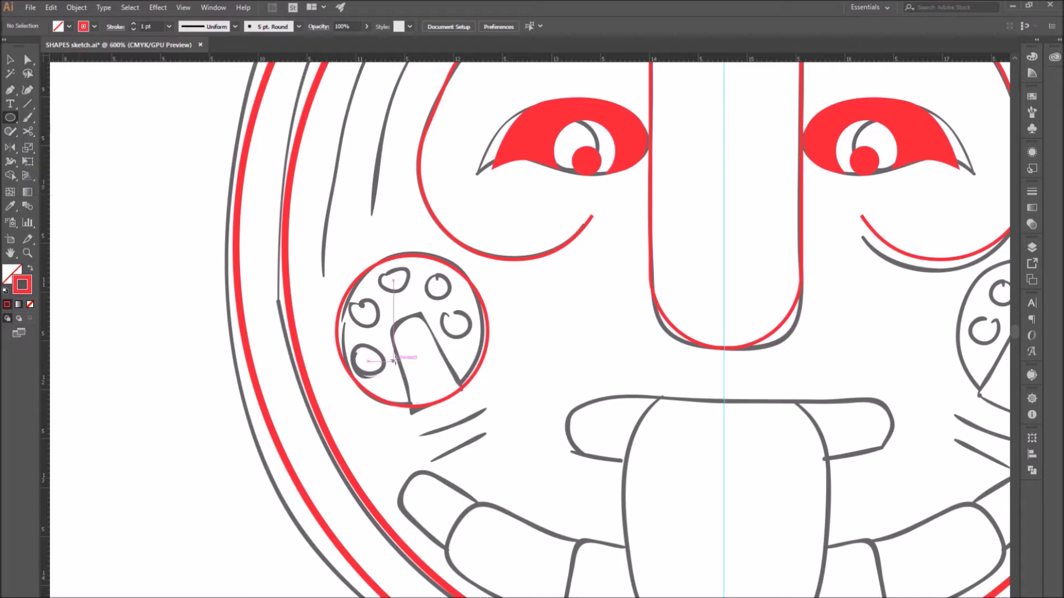
pyautogui.moveTo(393, 359); pyautogui.dragTo(449, 394)
pyautogui.press('v')
pyautogui.click(531, 392)
pyautogui.press('l')
pyautogui.press('v')
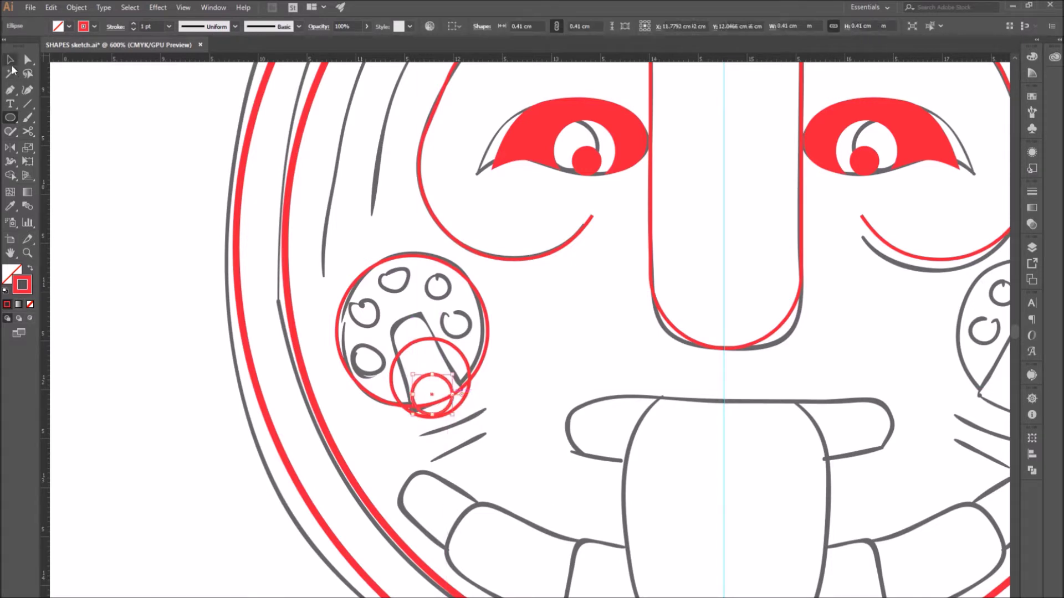
# - Align the three cheek circles by their horizontal centres, keeping the large circle in place over the sketch
pyautogui.moveTo(368, 244); pyautogui.dragTo(434, 339)
pyautogui.click(490, 27)
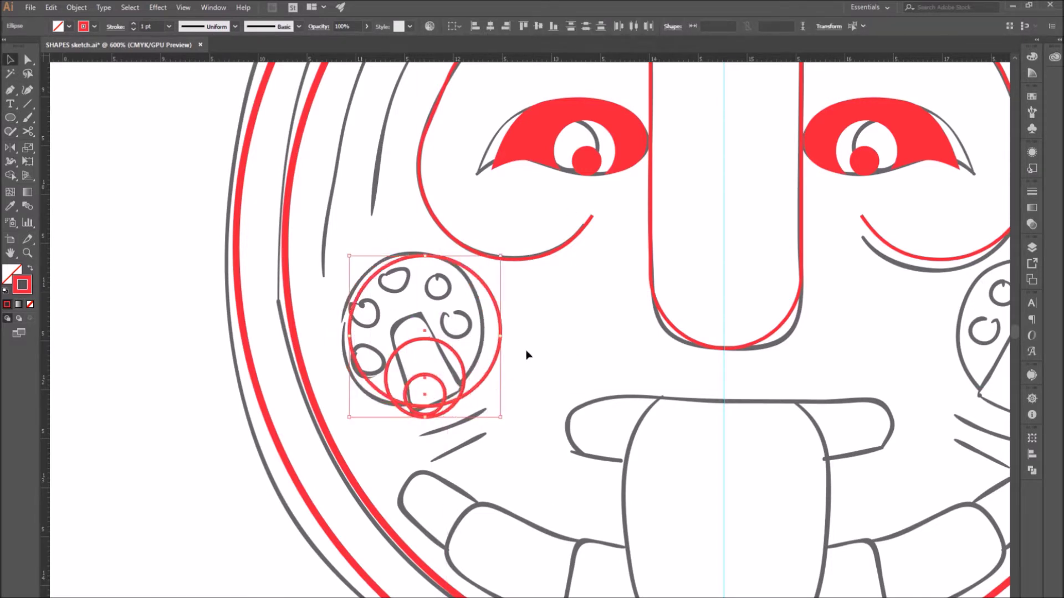
pyautogui.click(521, 363)
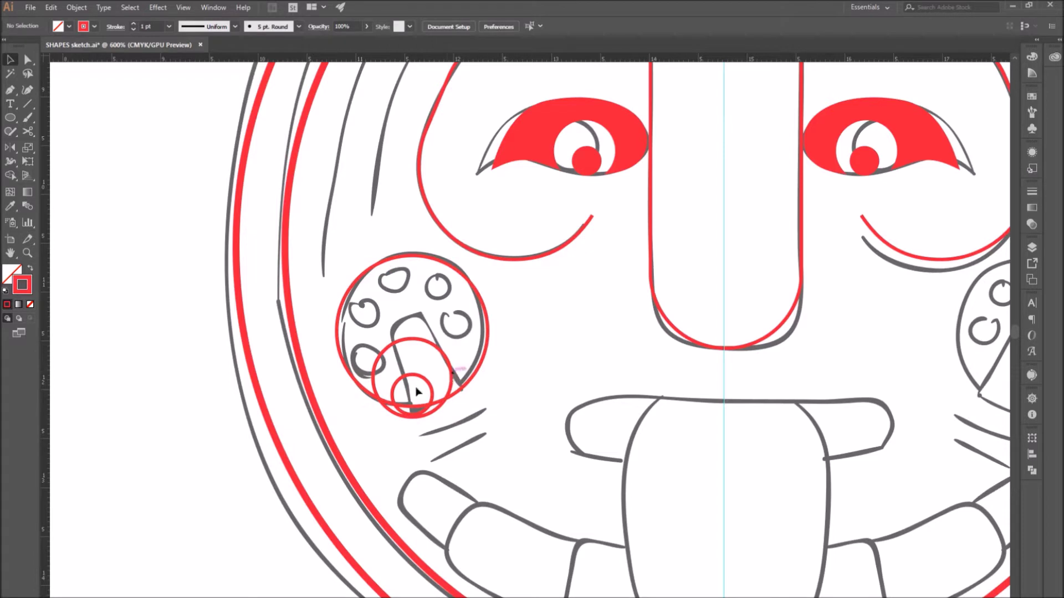
# - Give the medium cheek circle a white fill without outline, and turn the smallest circle's red outline into a solid fill
pyautogui.click(391, 347)
pyautogui.click(5, 291)
pyautogui.click(30, 304)
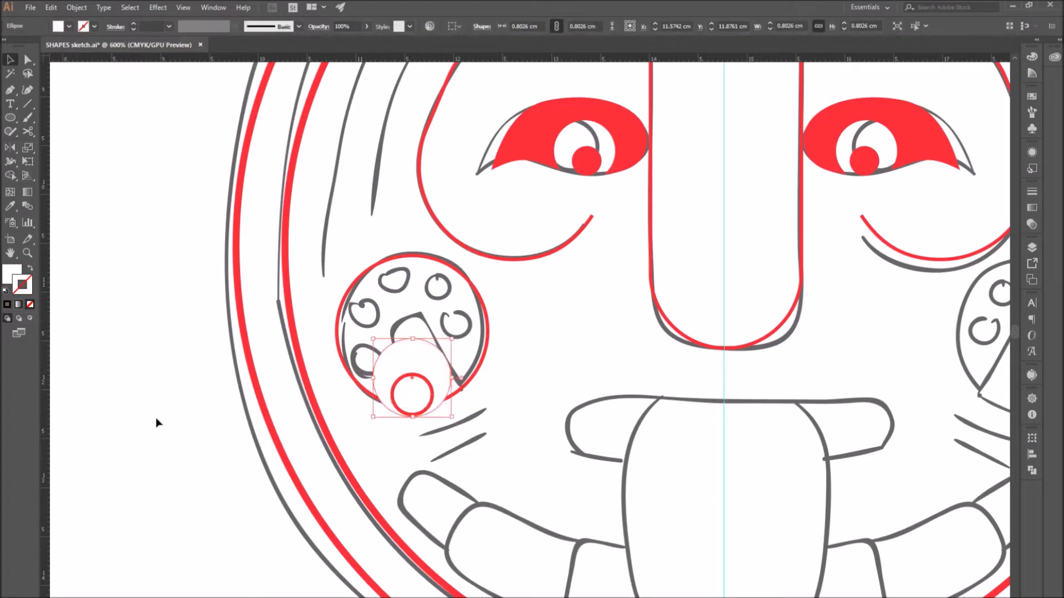
pyautogui.click(158, 422)
pyautogui.click(430, 394)
pyautogui.hotkey('shift', 'x')
pyautogui.click(124, 397)
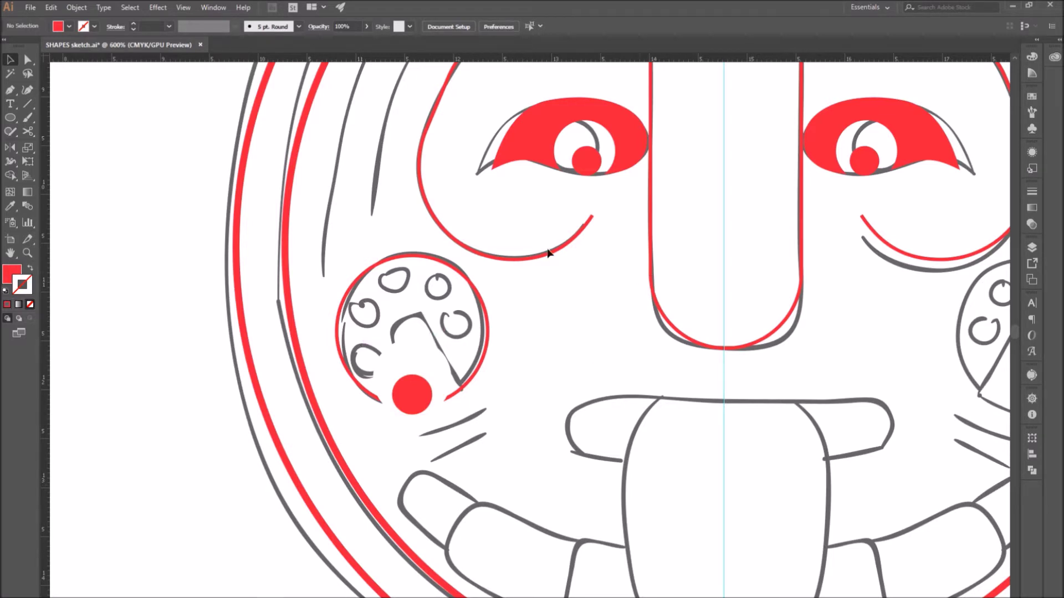
# - Draw a solid red dot about 0.35 cm wide just inside the left edge of the cheek circle
pyautogui.click(11, 118)
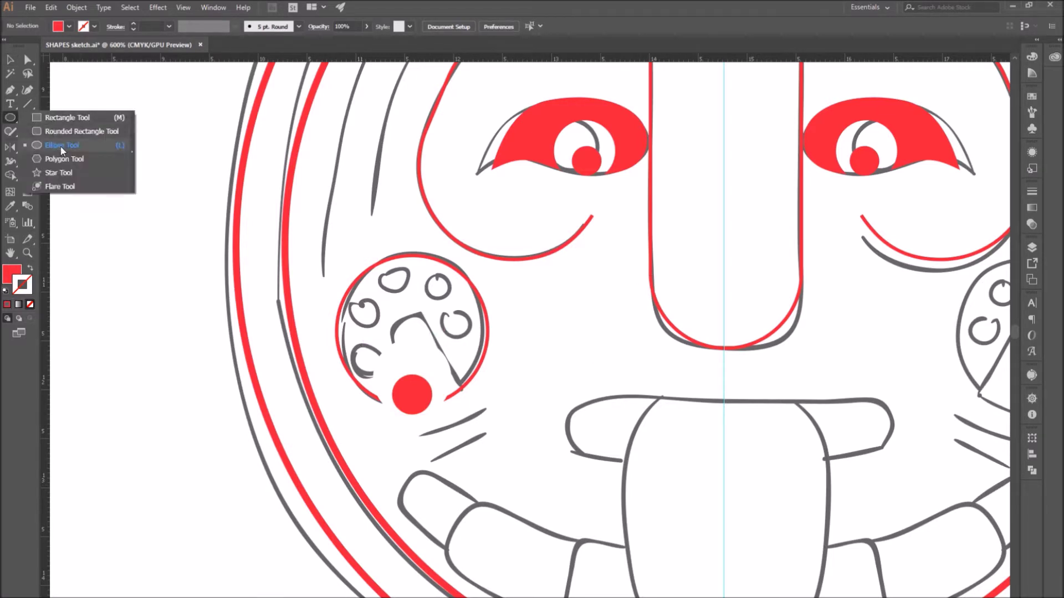
pyautogui.click(61, 145)
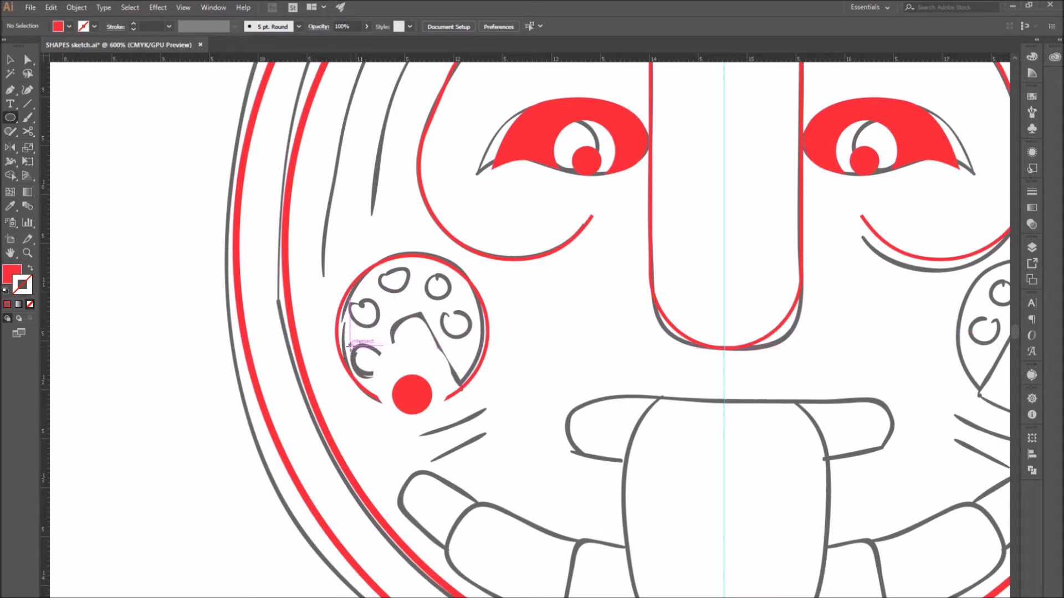
pyautogui.moveTo(350, 344)
pyautogui.mouseDown()
pyautogui.moveTo(384, 379)
pyautogui.moveTo(370, 336)
pyautogui.mouseUp()
pyautogui.click(11, 60)
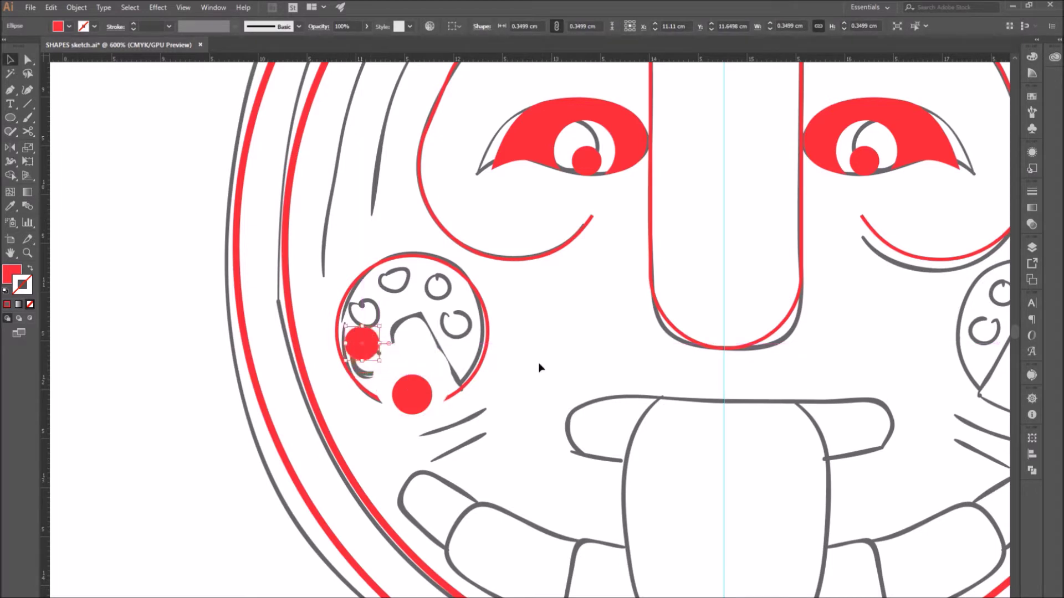
pyautogui.click(537, 362)
pyautogui.click(364, 337)
# - Rotate a copy of the dot about 52° clockwise around the cheek circle's centre, and repeat the copy three times
pyautogui.moveTo(10, 147); pyautogui.dragTo(72, 147)
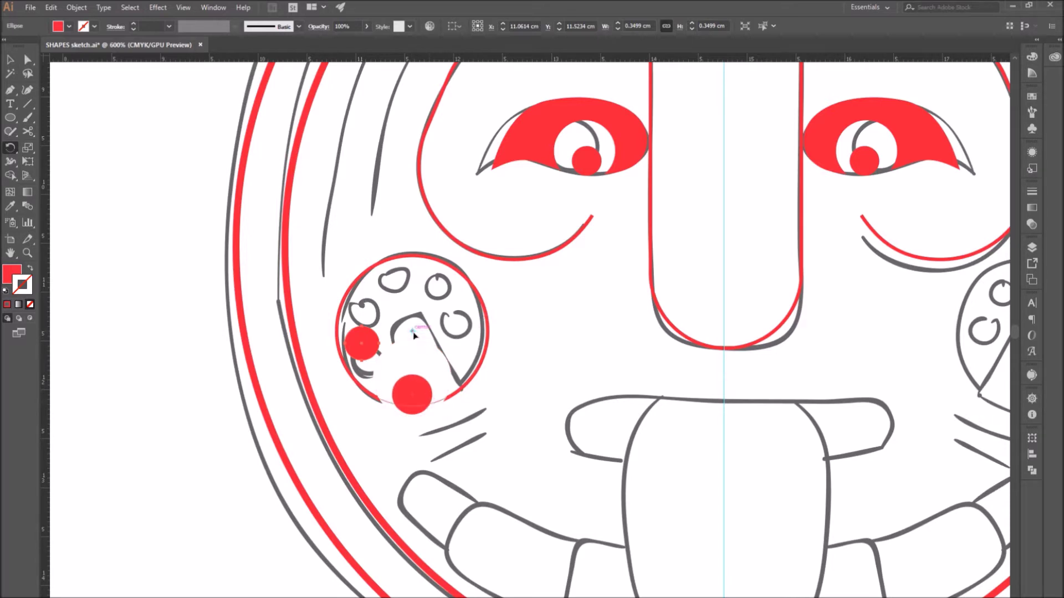
pyautogui.moveTo(367, 337); pyautogui.dragTo(385, 307)
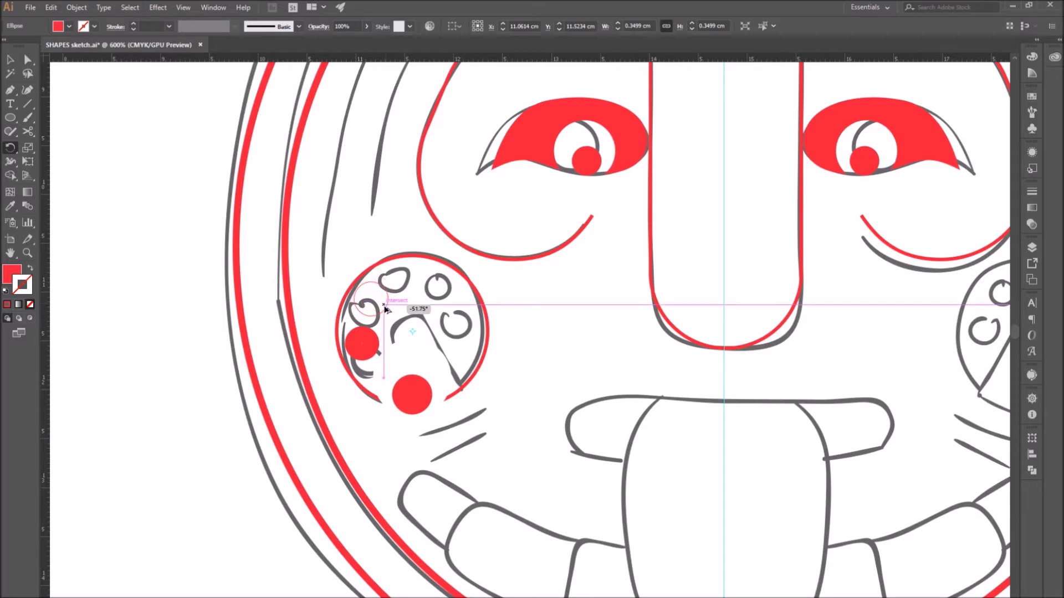
pyautogui.moveTo(385, 308); pyautogui.dragTo(385, 308)
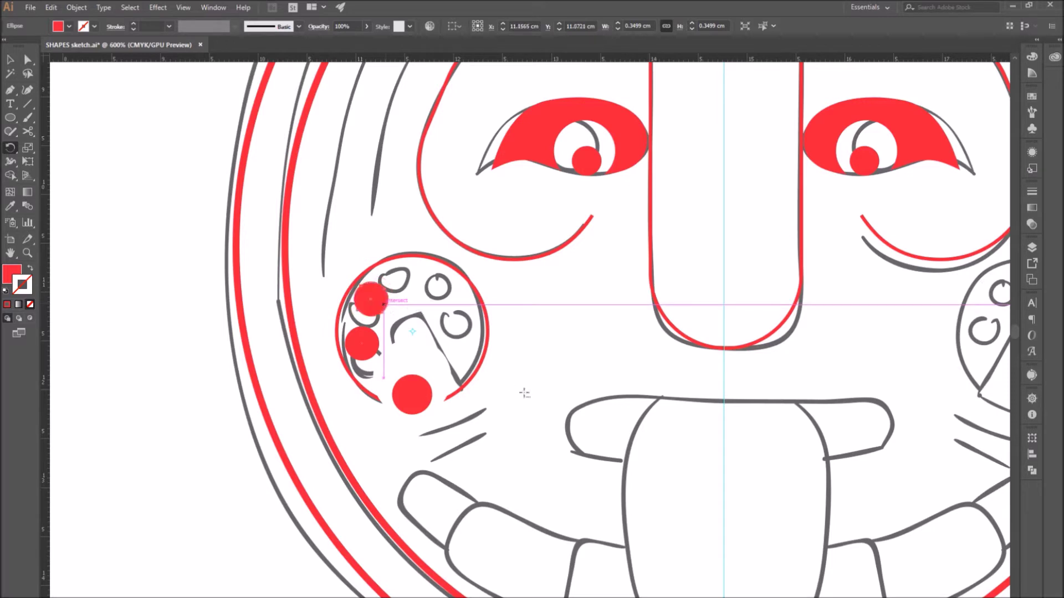
pyautogui.hotkey('ctrl', 'd')
pyautogui.hotkey('ctrl', 'd')
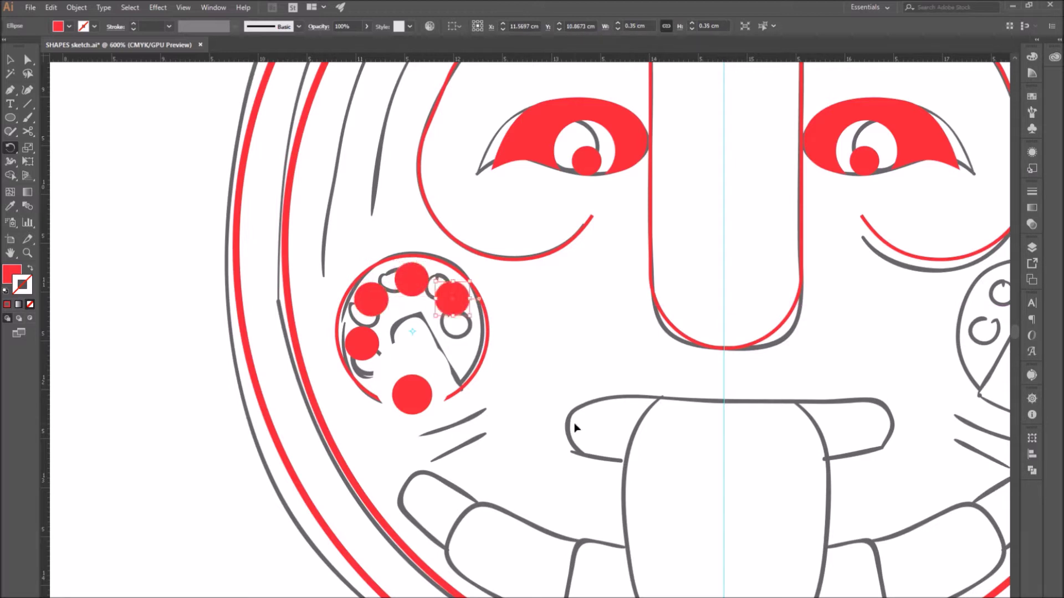
pyautogui.hotkey('ctrl', 'd')
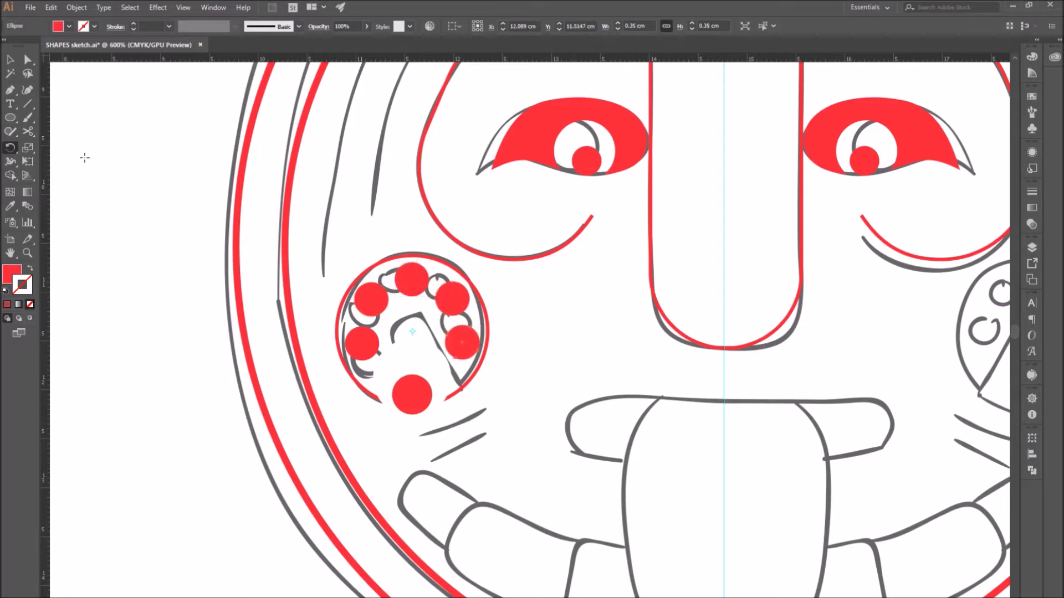
pyautogui.click(9, 60)
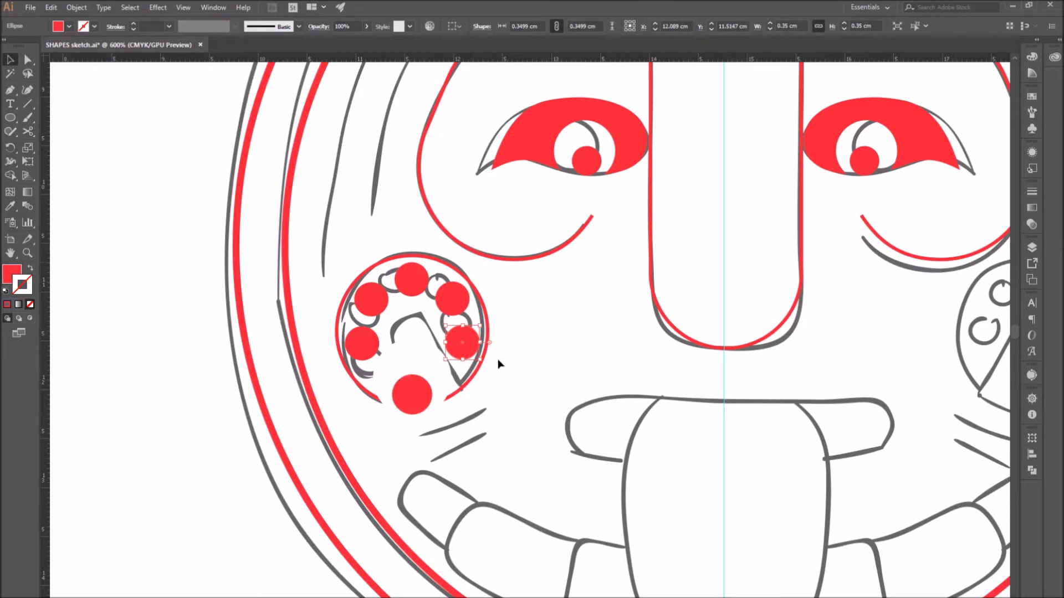
# - Select all five small dots around the cheek circle and group them
pyautogui.keyDown('shift'); pyautogui.click(453, 300); pyautogui.keyUp('shift')
pyautogui.keyDown('shift'); pyautogui.click(410, 280); pyautogui.keyUp('shift')
pyautogui.keyDown('shift'); pyautogui.click(371, 300); pyautogui.keyUp('shift')
pyautogui.keyDown('shift'); pyautogui.click(368, 348); pyautogui.keyUp('shift')
pyautogui.click(76, 8)
pyautogui.click(93, 49)
pyautogui.click(578, 380)
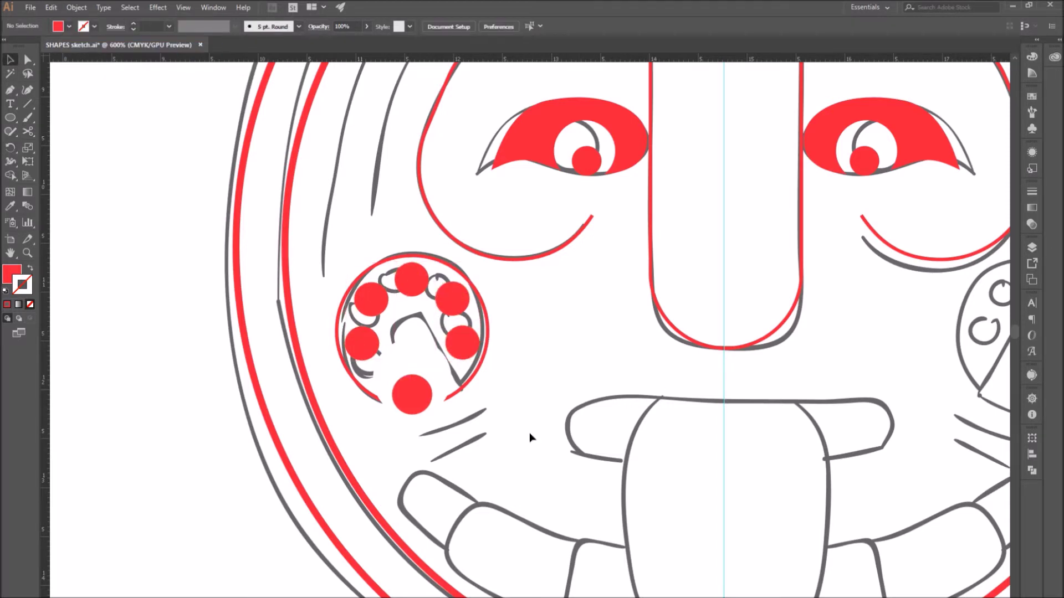
# - Change the grouped dots to a white fill and turn the large cheek circle's red outline into a solid fill
pyautogui.click(467, 355)
pyautogui.press('d')
pyautogui.press('/')
pyautogui.click(469, 381)
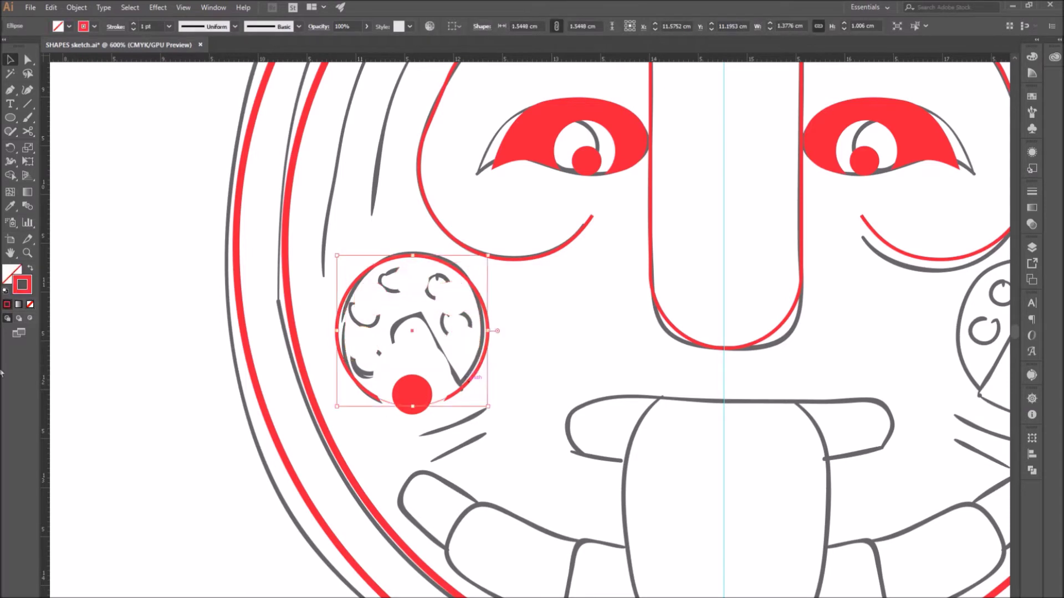
pyautogui.click(31, 268)
pyautogui.click(509, 436)
# - Shift the white circle in the cheek ornament slightly down, shrink it a little and centre it horizontally around the red dot
pyautogui.moveTo(430, 354); pyautogui.dragTo(432, 362)
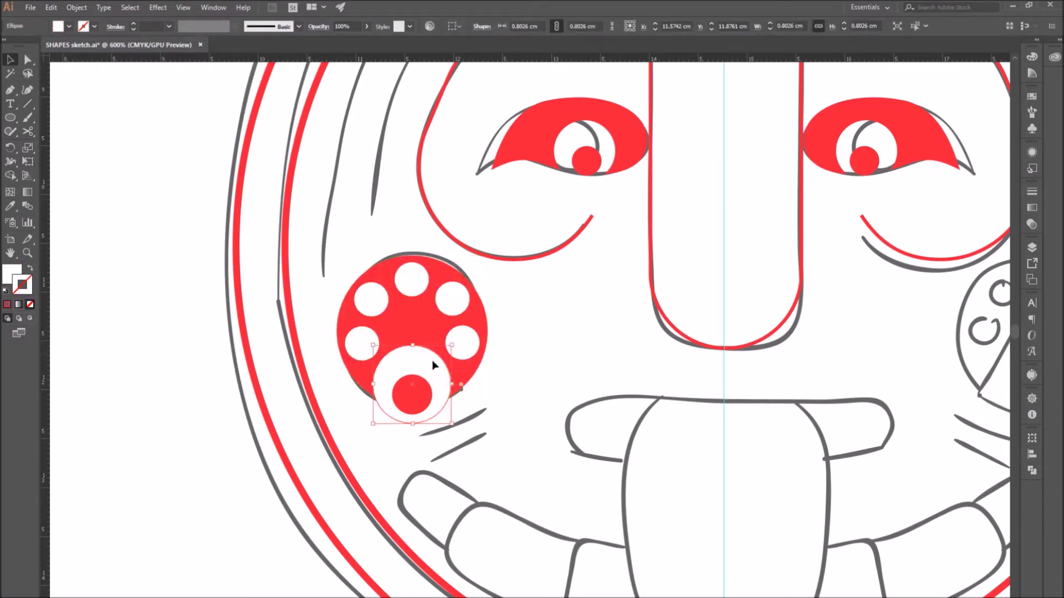
pyautogui.click(527, 437)
pyautogui.click(435, 373)
pyautogui.moveTo(373, 346); pyautogui.dragTo(379, 352)
pyautogui.moveTo(436, 374); pyautogui.dragTo(430, 374)
pyautogui.click(483, 468)
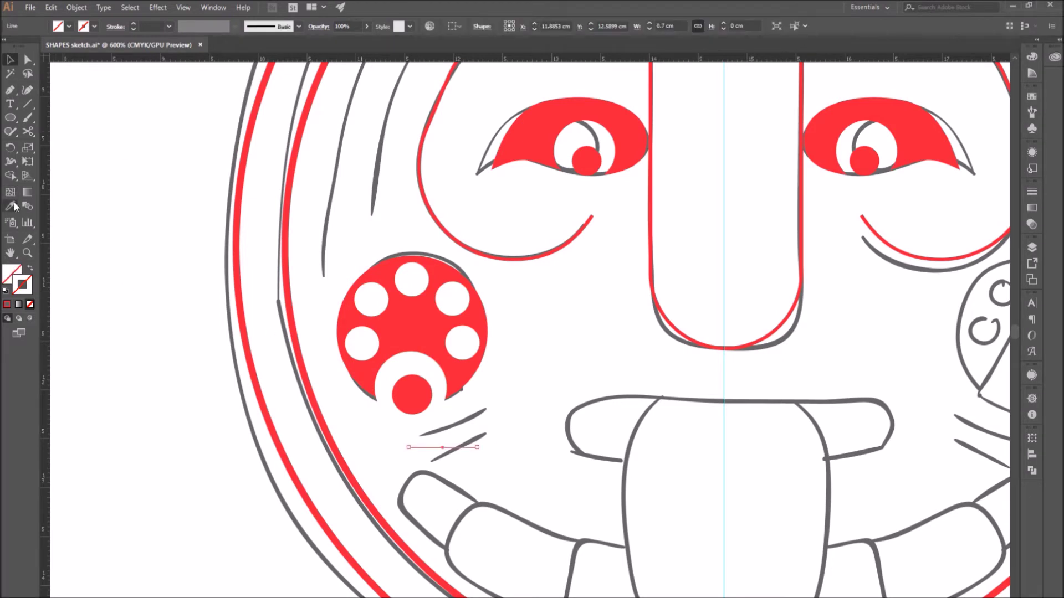
# - Apply the inner face outline's 2 pt red stroke to the 0.7 cm horizontal line below the cheek ornament
pyautogui.moveTo(15, 204); pyautogui.dragTo(41, 206)
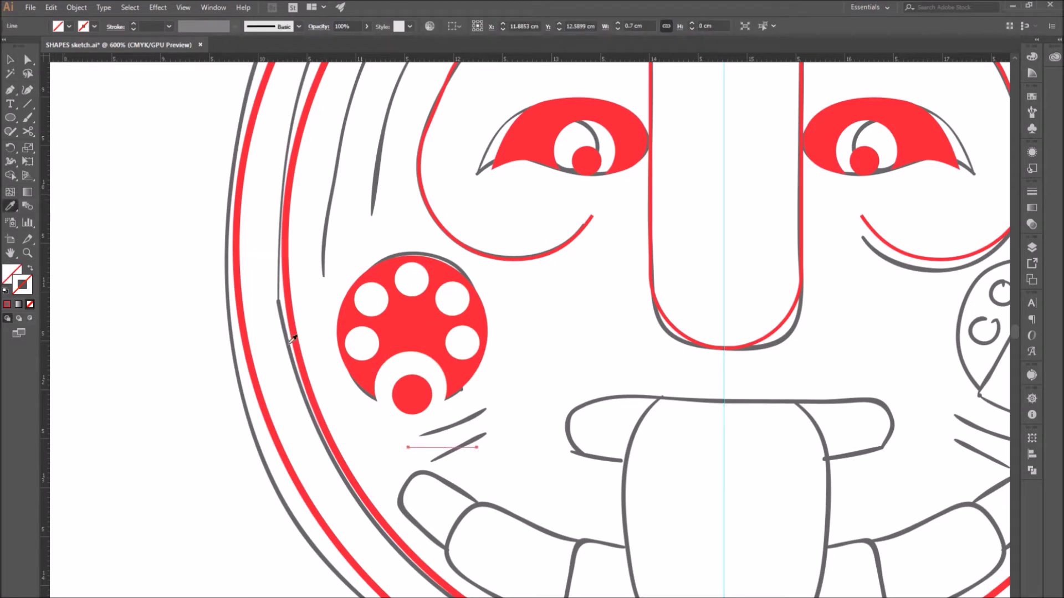
pyautogui.click(301, 342)
pyautogui.click(10, 60)
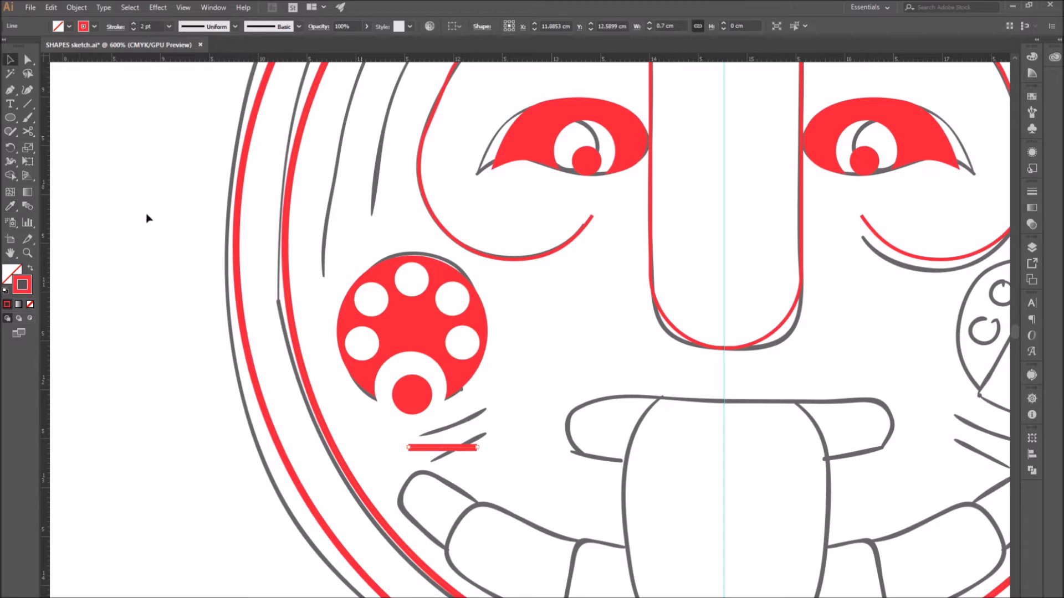
# - Centre the 0.7 cm red line below the cheek ornament and place a copy of it just underneath
pyautogui.moveTo(413, 448); pyautogui.dragTo(382, 436)
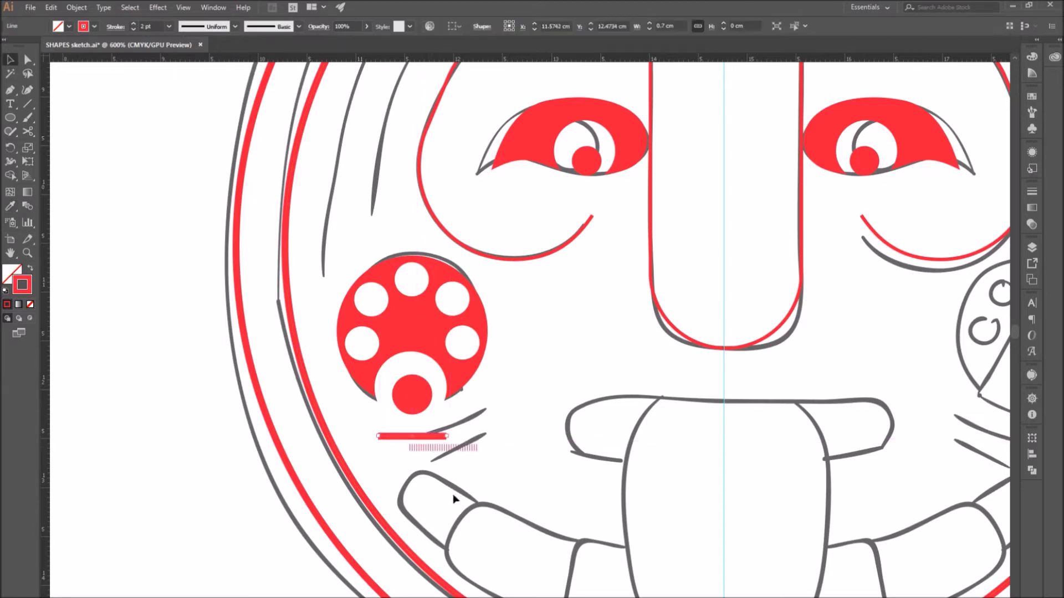
pyautogui.click(434, 454)
pyautogui.scroll(-1, 435, 460)
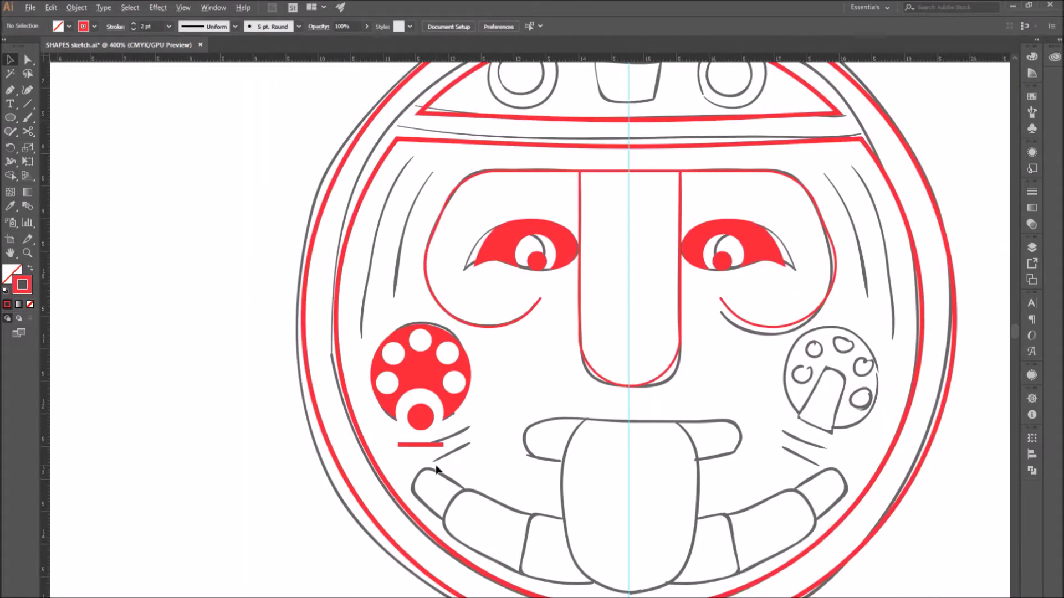
pyautogui.scroll(1, 436, 470)
pyautogui.moveTo(427, 436); pyautogui.dragTo(432, 453)
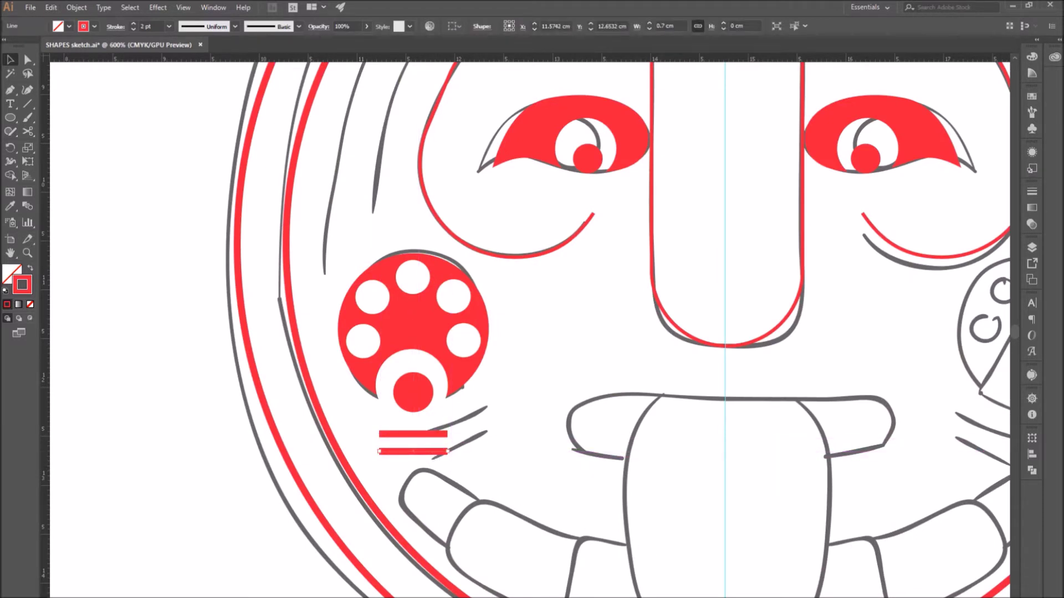
# - Repeat the line copy five more times downward, and delete those five extra lines
pyautogui.hotkey('ctrl', 'd')
pyautogui.hotkey('ctrl', 'd')
pyautogui.hotkey('ctrl', 'd')
pyautogui.hotkey('ctrl', 'd')
pyautogui.hotkey('ctrl', 'd')
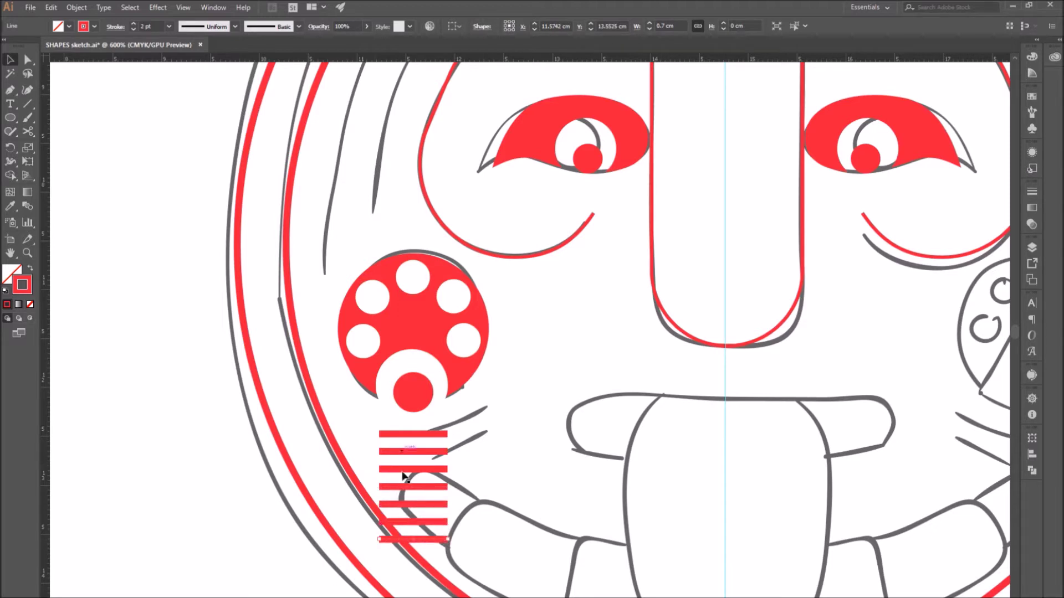
pyautogui.moveTo(441, 544); pyautogui.dragTo(439, 546)
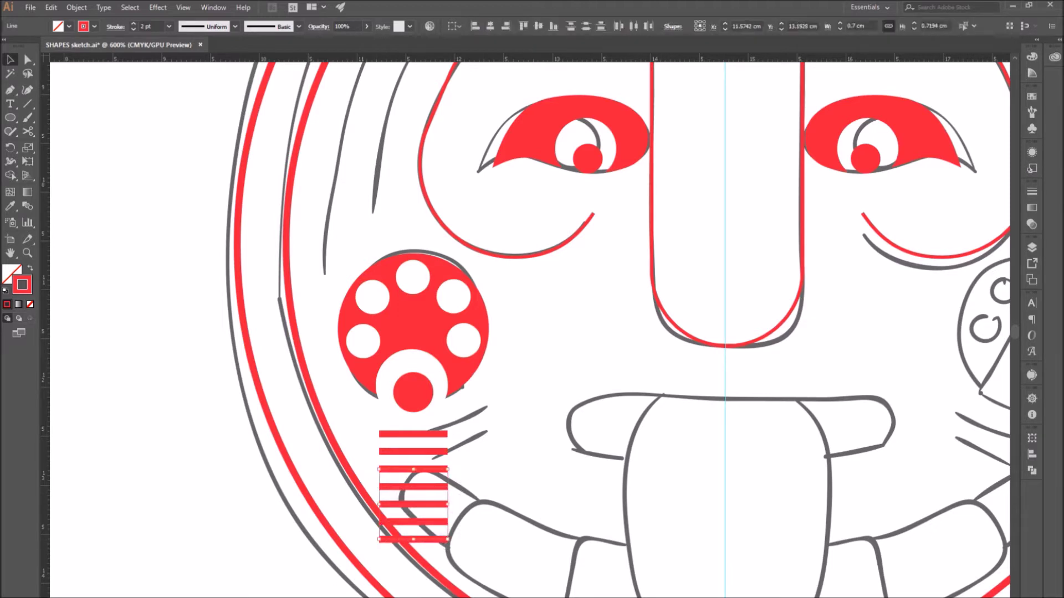
pyautogui.press('Delete')
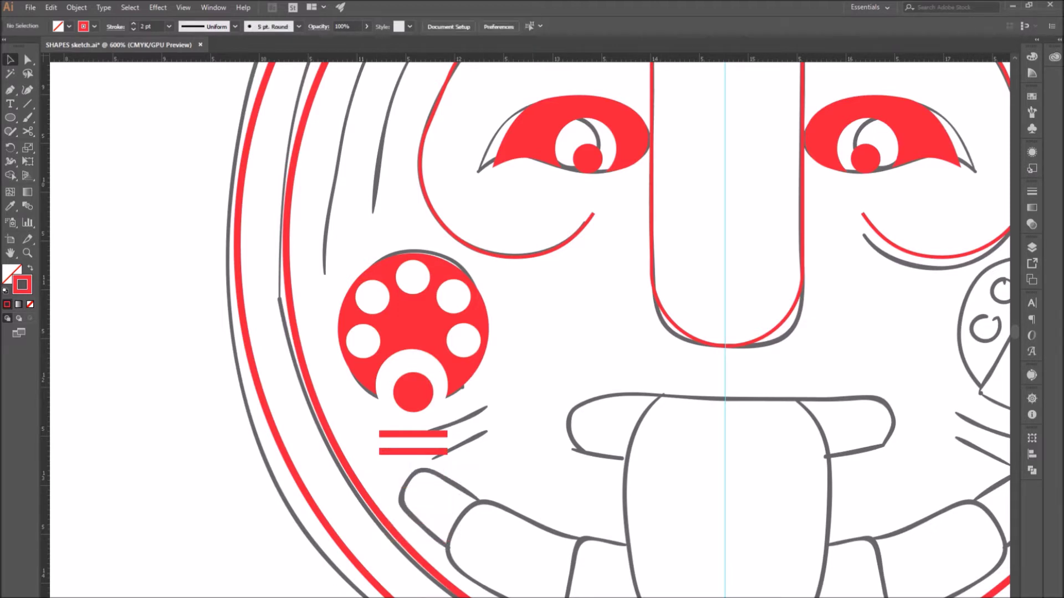
# - Set the width of the lower line beneath the cheek ornament to 0.5 cm
pyautogui.click(408, 452)
pyautogui.click(667, 27)
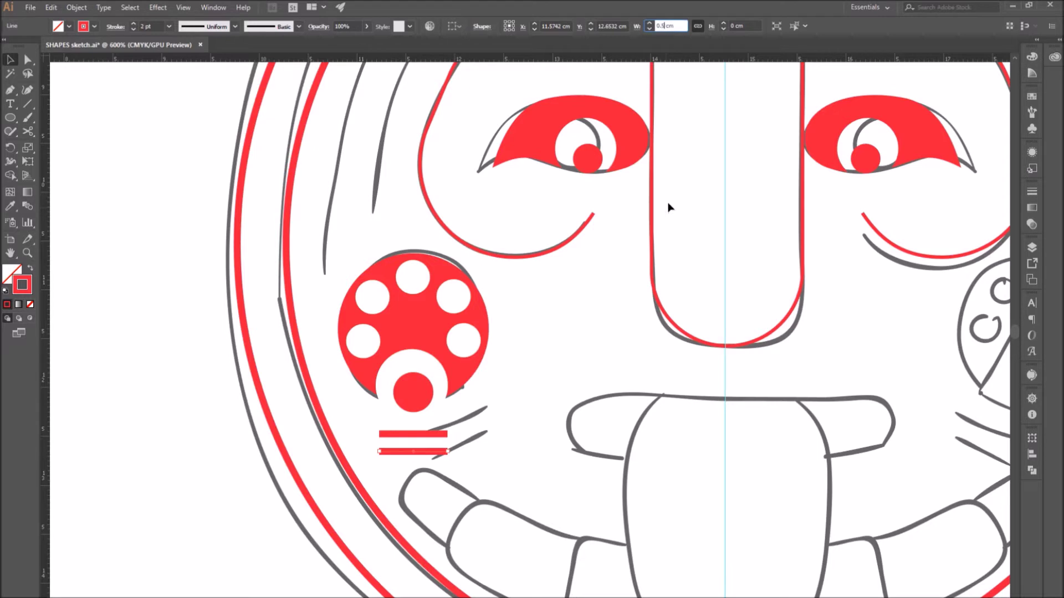
pyautogui.write('5')
pyautogui.press('Tab')
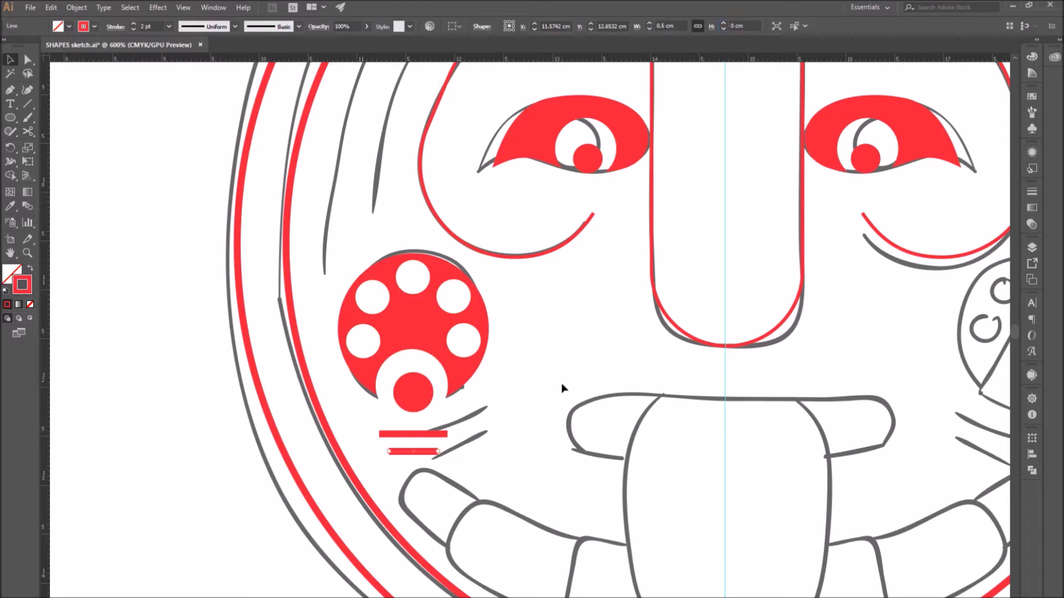
# - Select all parts of the cheek ornament with both lines and align them on their horizontal centres
pyautogui.click(562, 388)
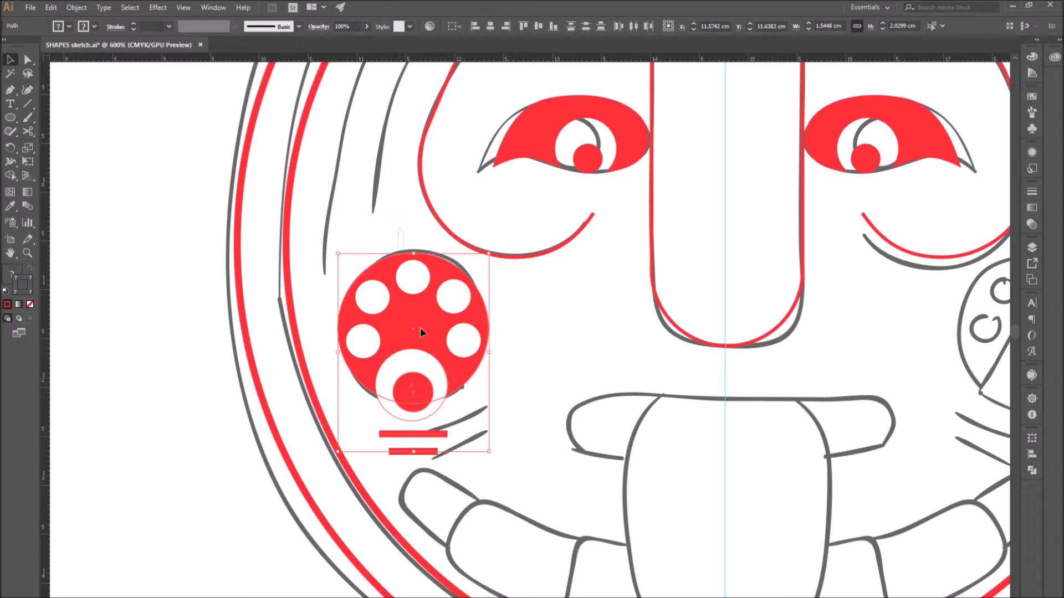
pyautogui.moveTo(432, 449); pyautogui.dragTo(432, 459)
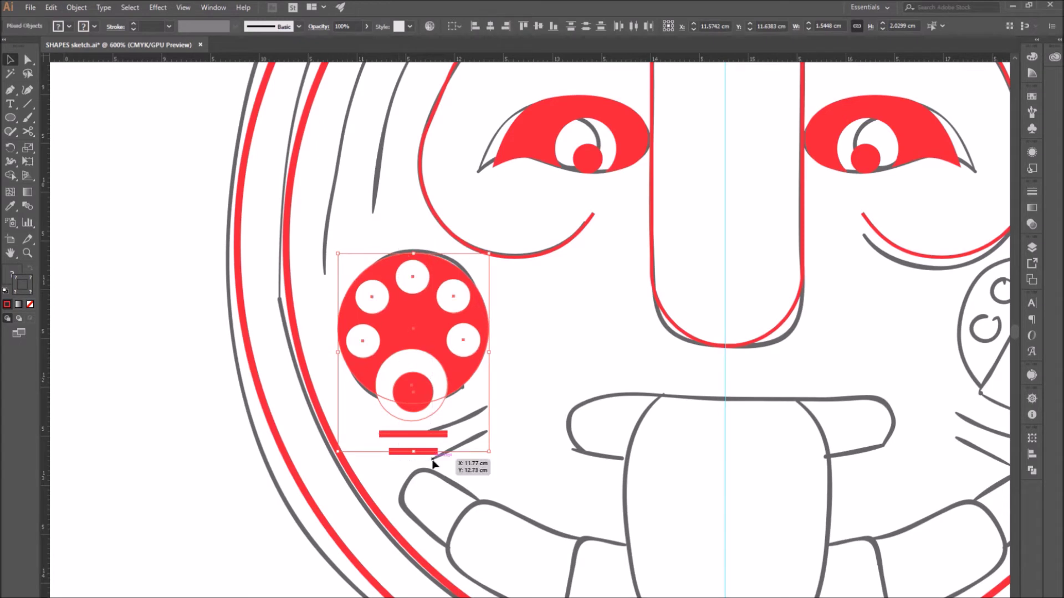
pyautogui.click(492, 28)
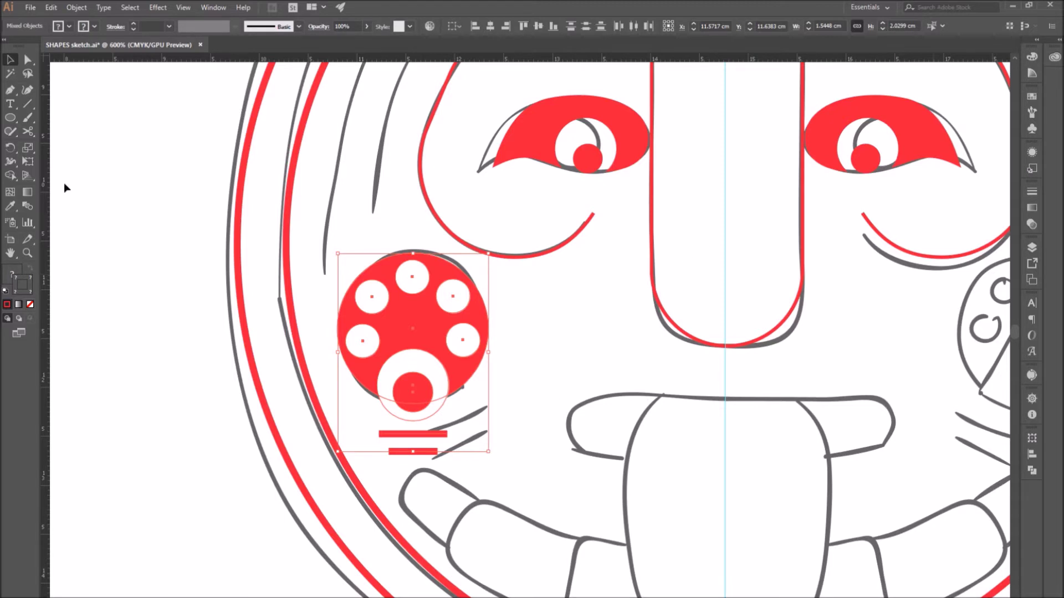
# - Rotate the whole cheek ornament with its two lines by 25°
pyautogui.doubleClick(10, 150)
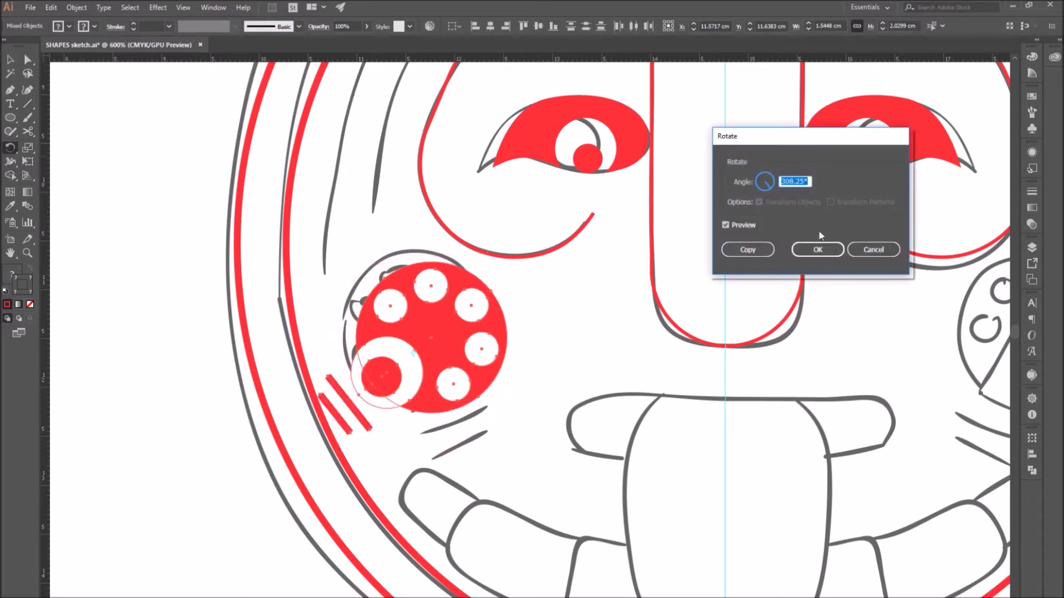
pyautogui.moveTo(774, 185); pyautogui.dragTo(775, 183)
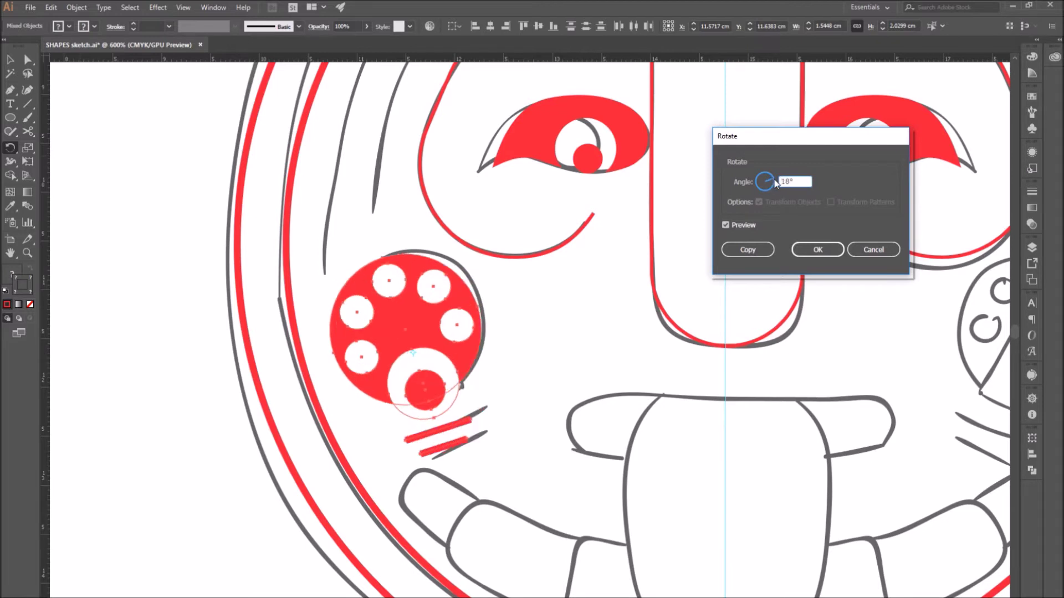
pyautogui.write('20')
pyautogui.press('Tab')
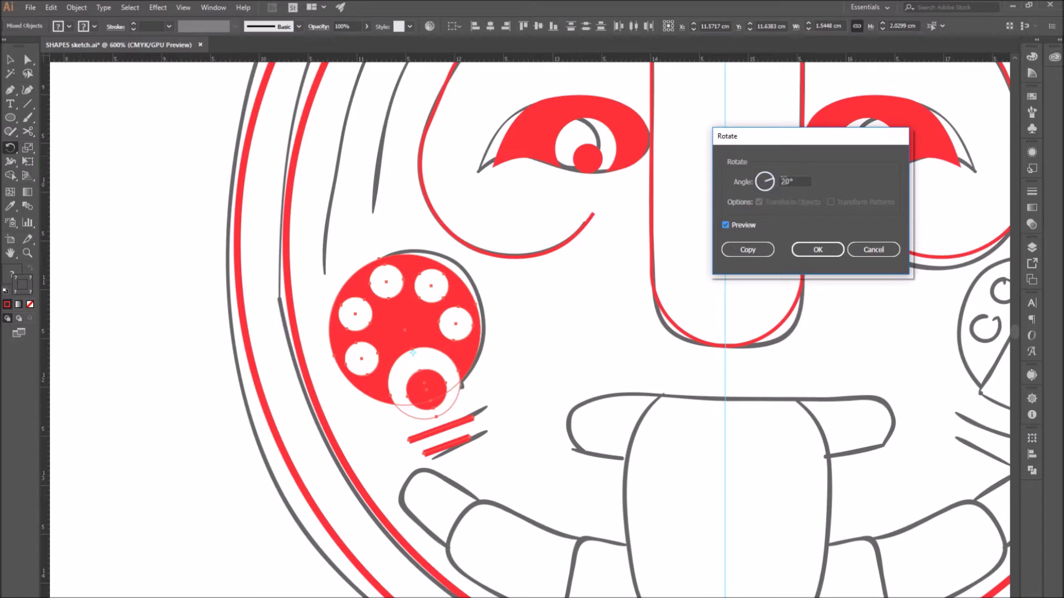
pyautogui.click(786, 182)
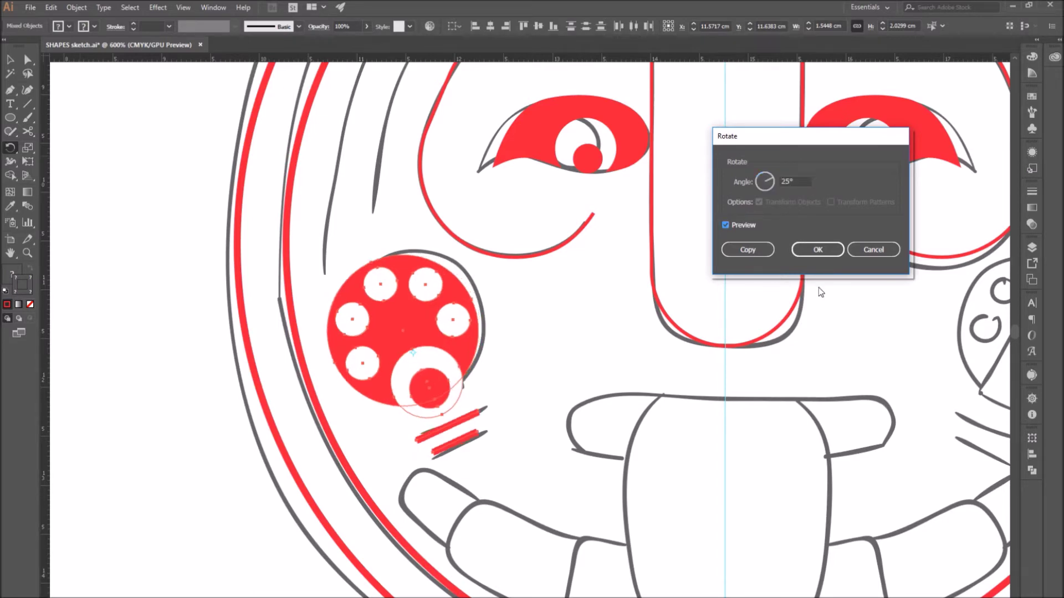
pyautogui.click(815, 249)
pyautogui.click(9, 62)
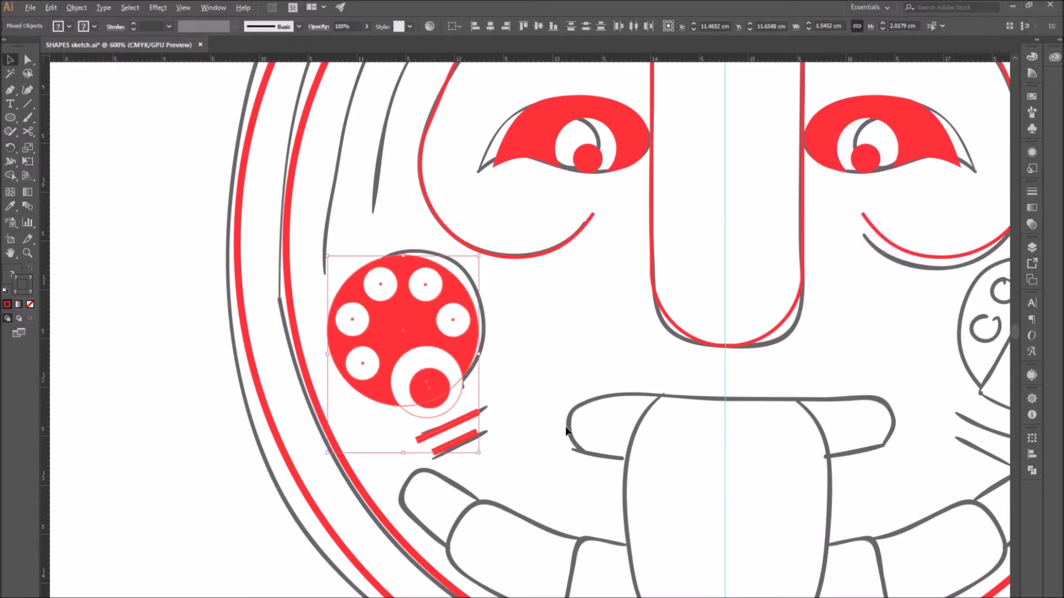
# - Nudge the rotated cheek ornament slightly right and up to fit the sketched circle
pyautogui.scroll(-2, 566, 430)
pyautogui.moveTo(743, 471); pyautogui.dragTo(625, 463)
pyautogui.moveTo(392, 358); pyautogui.dragTo(397, 355)
pyautogui.click(439, 370)
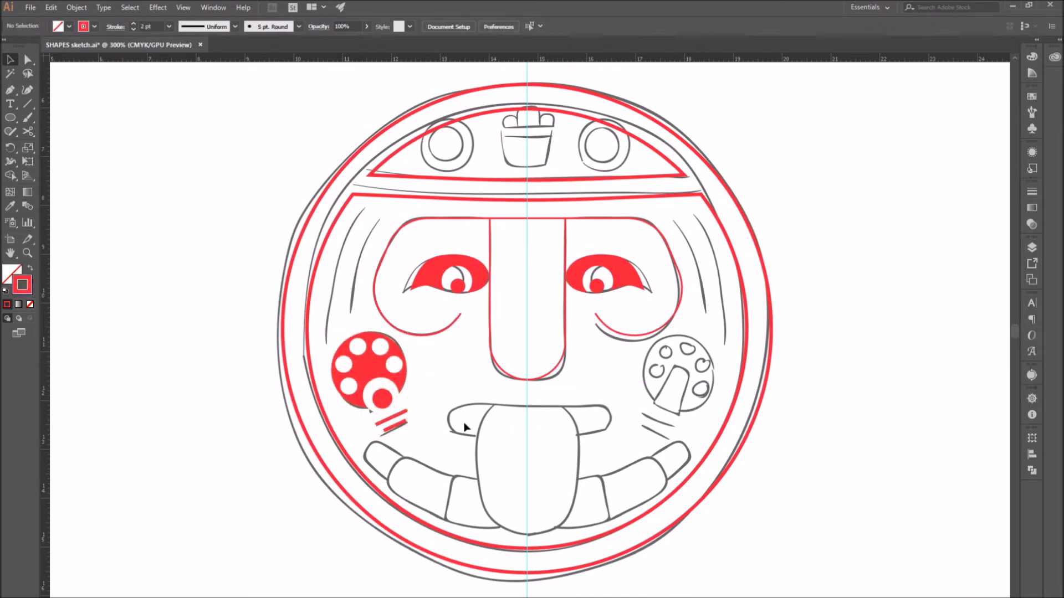
# - Make a vertically mirrored copy of the cheek ornament and place it over the sketched ornament on the opposite cheek
pyautogui.click(351, 383)
pyautogui.moveTo(329, 331); pyautogui.dragTo(403, 438)
pyautogui.moveTo(10, 148); pyautogui.dragTo(57, 160)
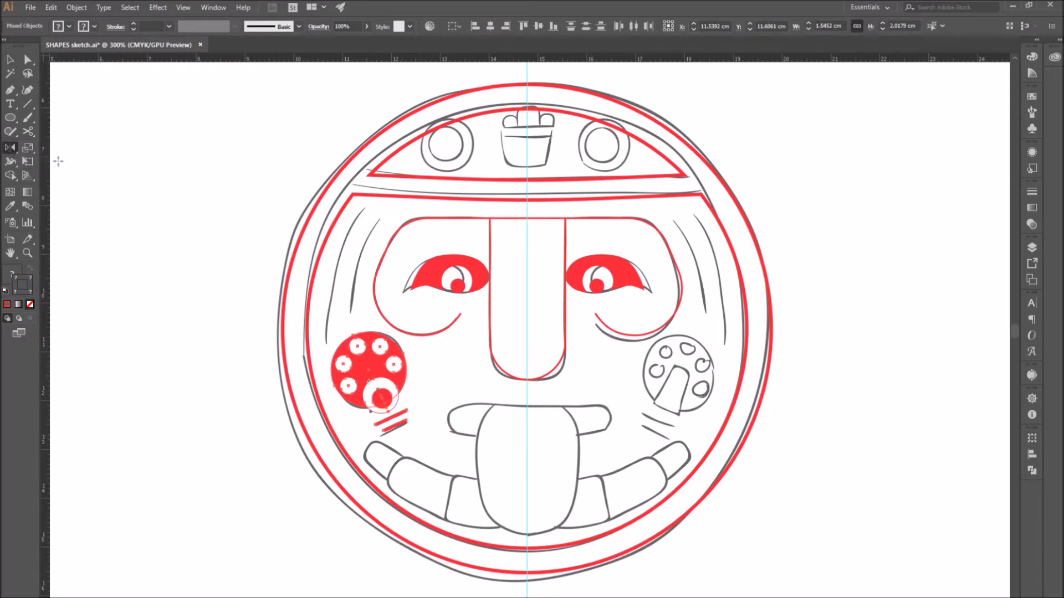
pyautogui.press('Return')
pyautogui.click(802, 289)
pyautogui.press('v')
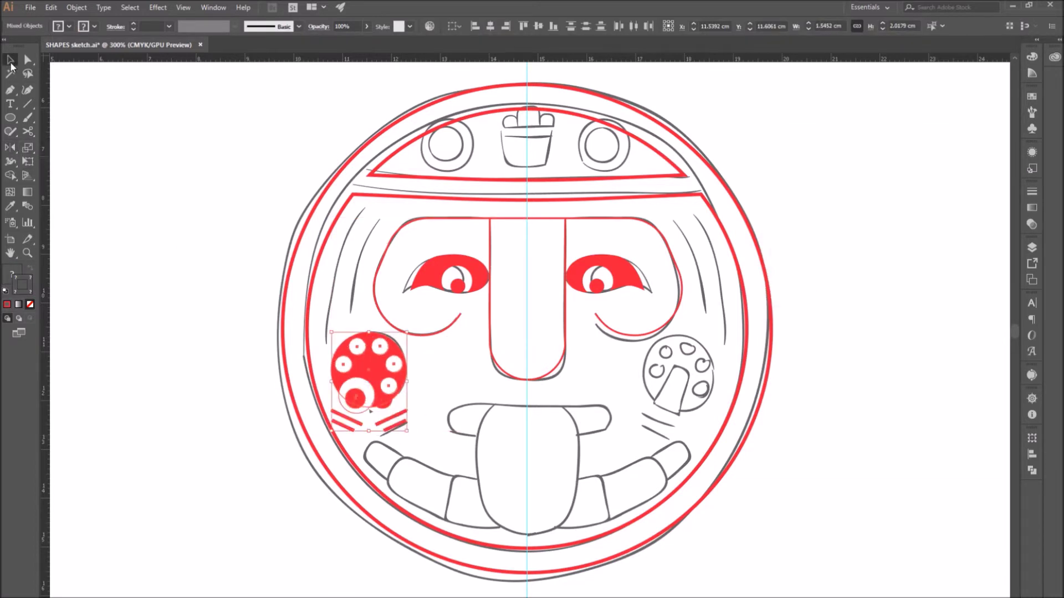
pyautogui.moveTo(380, 393); pyautogui.dragTo(690, 393)
pyautogui.click(826, 569)
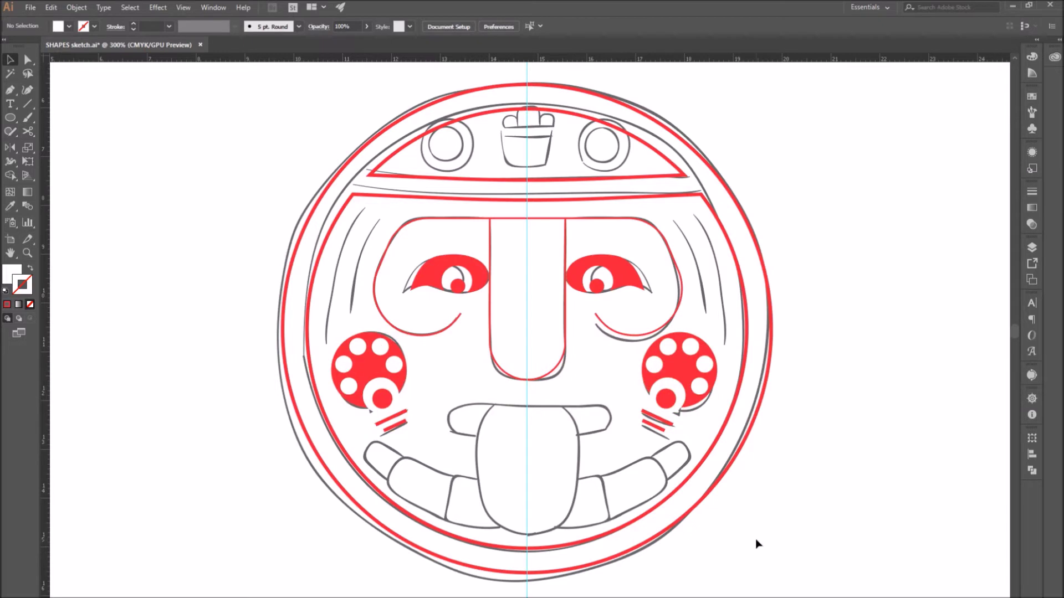
# - Draw a rectangle with a red outline and no fill over the forehead's cup sketch and taper it toward the bottom
pyautogui.moveTo(10, 117); pyautogui.dragTo(55, 117)
pyautogui.moveTo(502, 132); pyautogui.dragTo(545, 166)
pyautogui.press(',')
pyautogui.press('x')
pyautogui.press('/')
pyautogui.press('a')
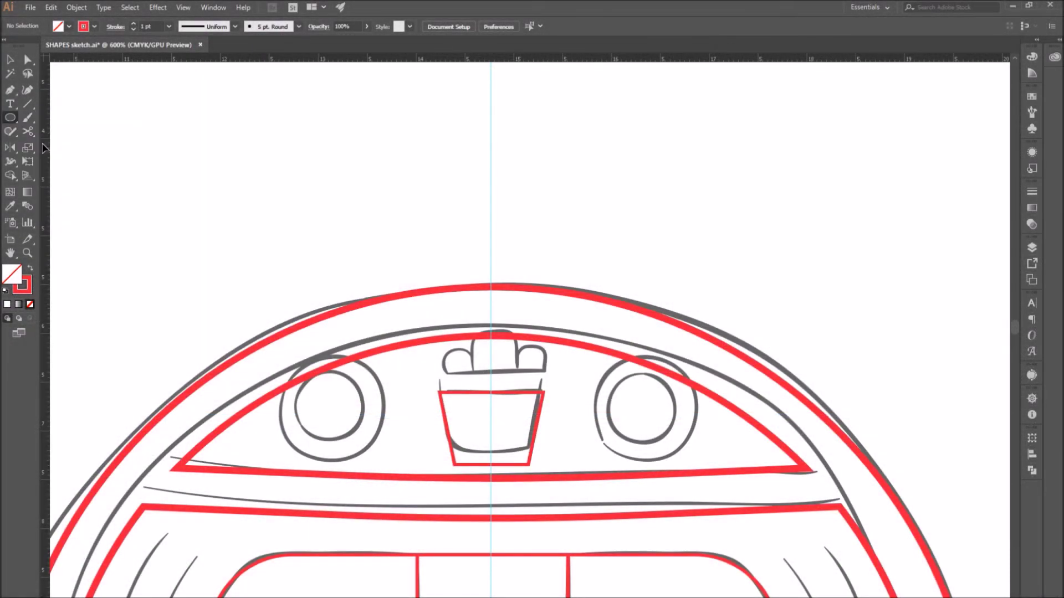
# - Draw a circle about 0.48 cm wide on the guide above the face and rotate three copies around its bottom point at 90° intervals
pyautogui.moveTo(468, 123); pyautogui.dragTo(514, 170)
pyautogui.click(8, 61)
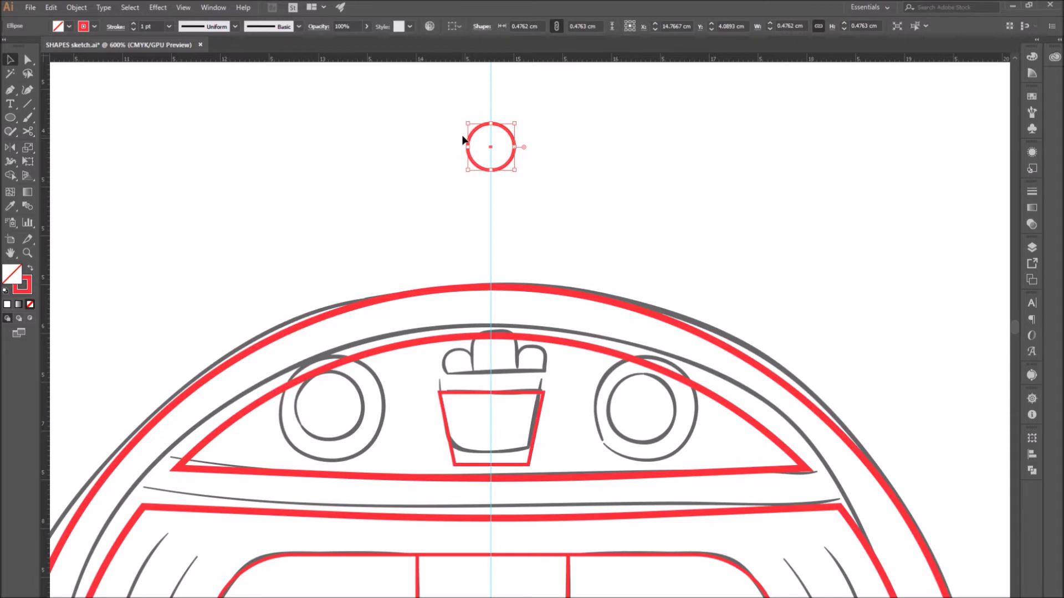
pyautogui.click(10, 147)
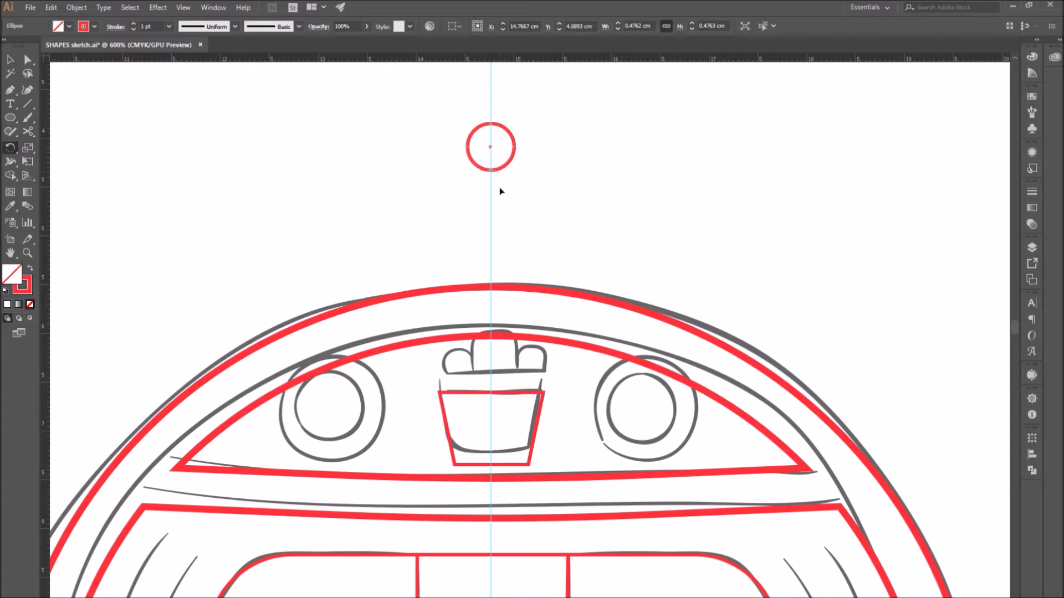
pyautogui.moveTo(509, 135); pyautogui.dragTo(551, 222)
pyautogui.hotkey('ctrl', 'd')
pyautogui.hotkey('ctrl', 'd')
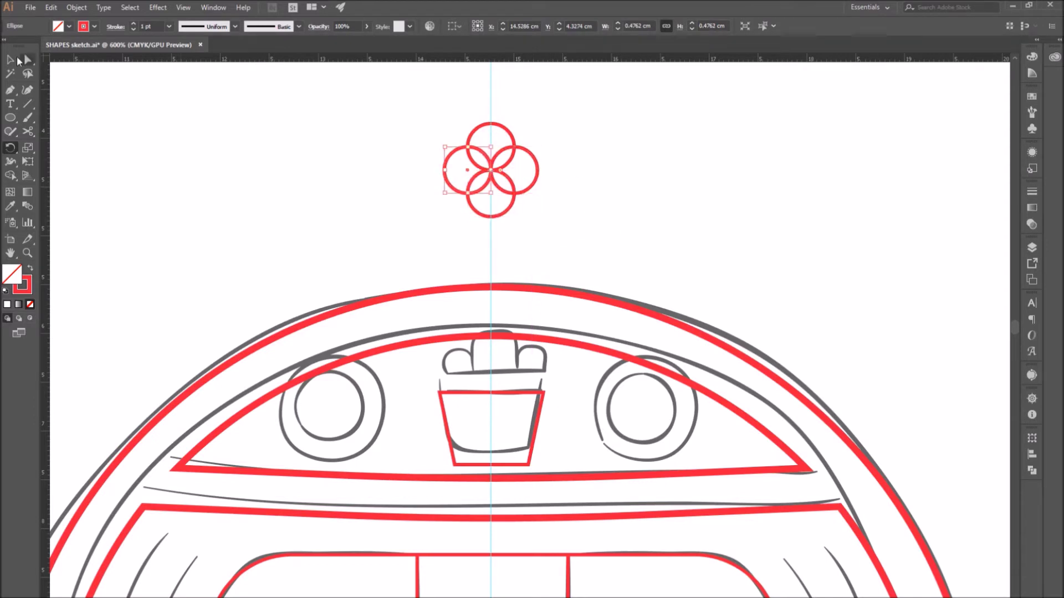
# - Reset the four overlapping circles to the default white fill and black stroke
pyautogui.click(11, 60)
pyautogui.moveTo(432, 117); pyautogui.dragTo(528, 212)
pyautogui.click(5, 290)
pyautogui.click(344, 229)
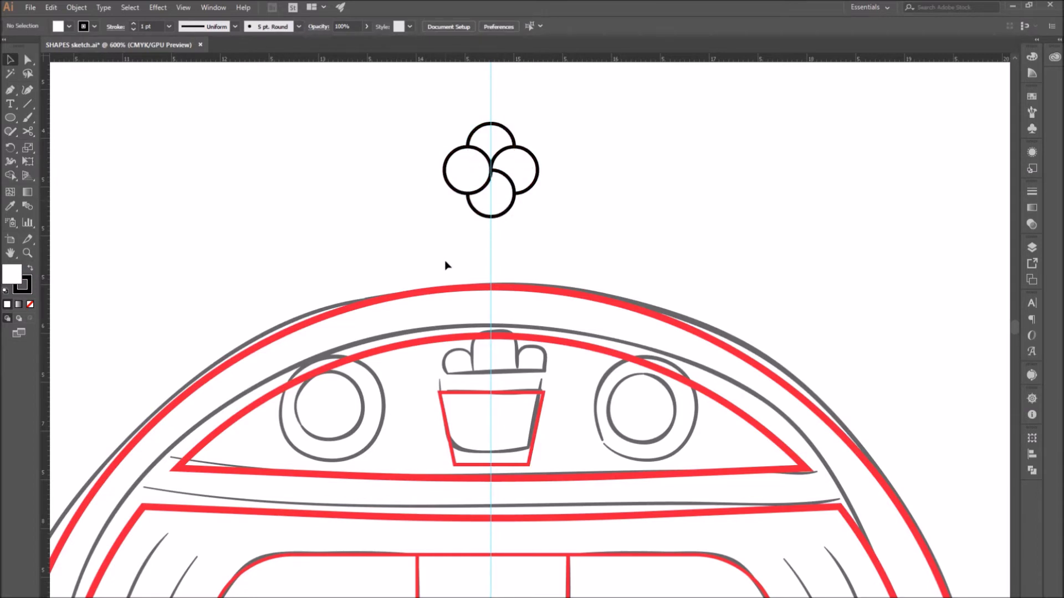
# - Use the Shape Builder tool on the four circles to separate their overlapping areas into individual petals
pyautogui.moveTo(568, 218); pyautogui.dragTo(574, 224)
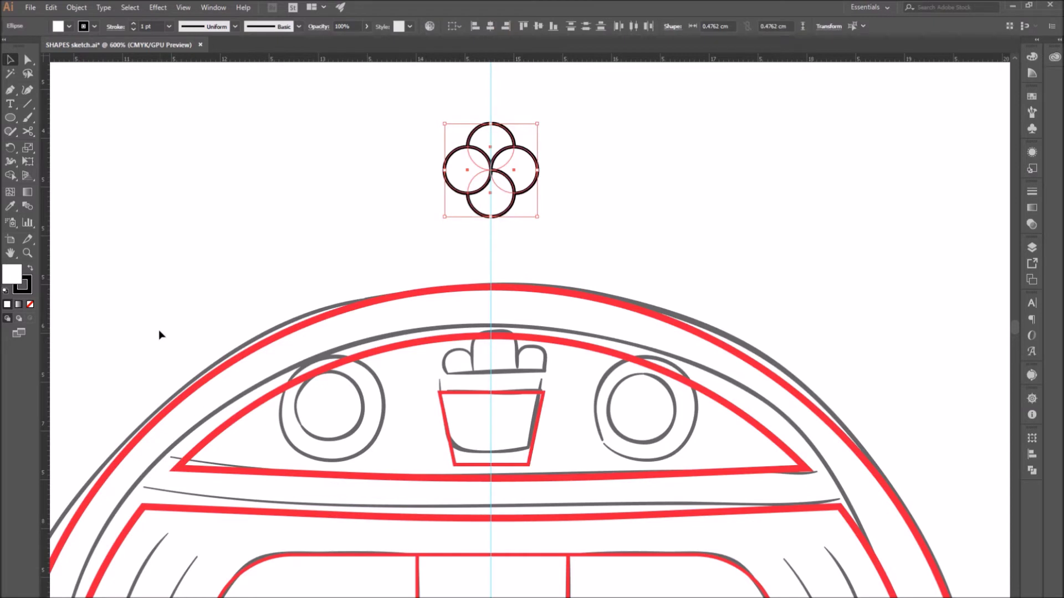
pyautogui.click(10, 175)
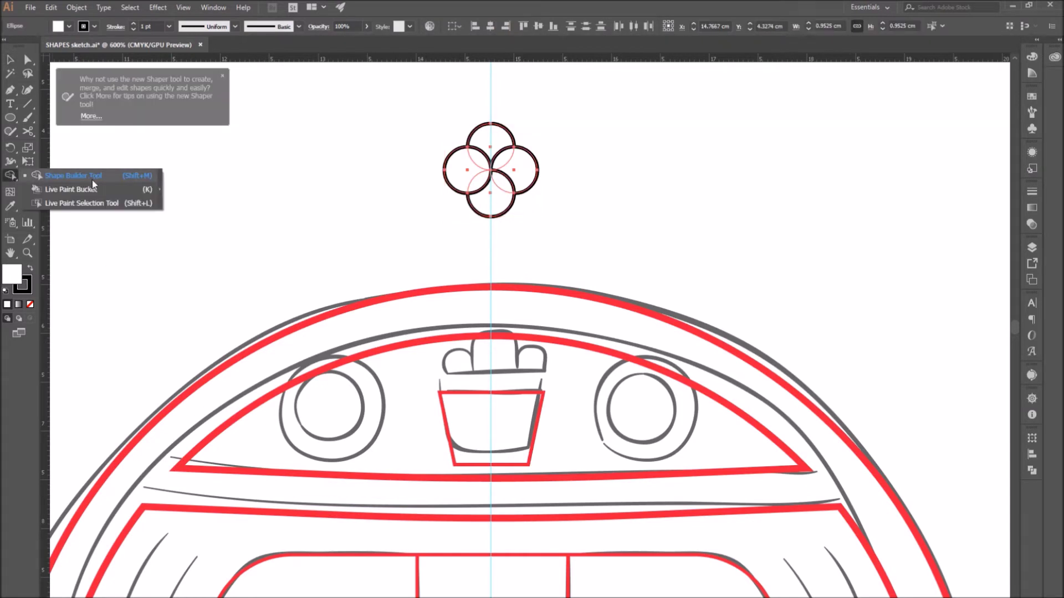
pyautogui.click(101, 178)
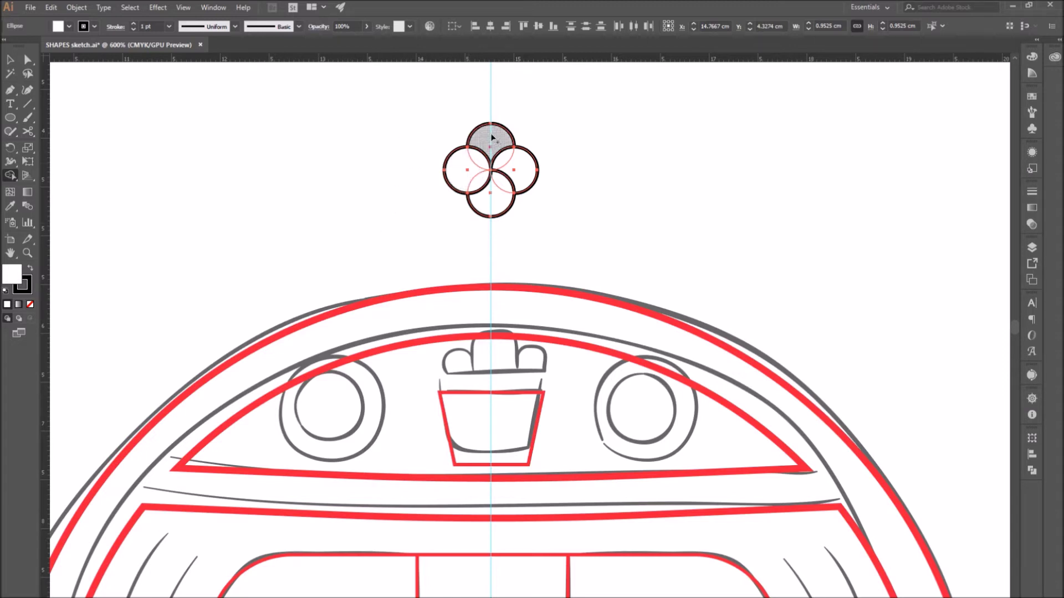
pyautogui.click(480, 164)
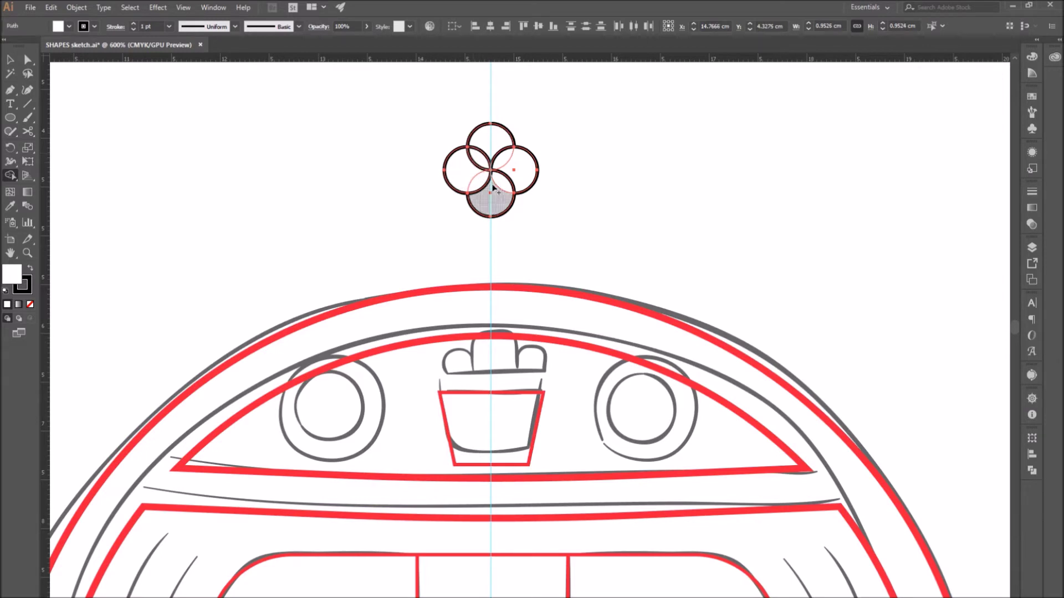
pyautogui.press('v')
pyautogui.moveTo(479, 160)
pyautogui.mouseDown()
pyautogui.moveTo(438, 146)
pyautogui.moveTo(486, 157)
pyautogui.mouseUp()
pyautogui.press('a')
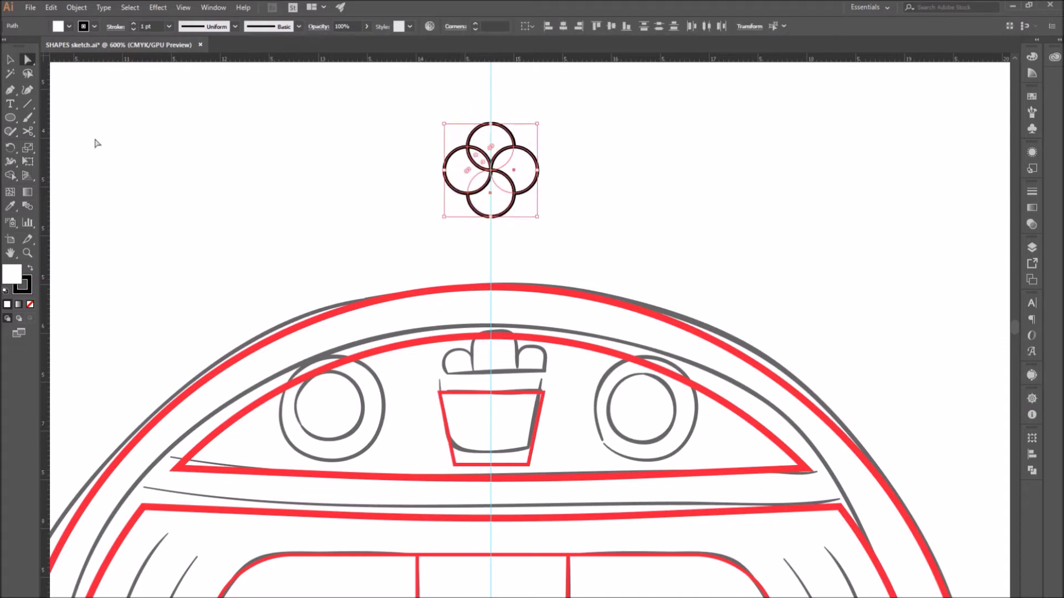
pyautogui.click(10, 175)
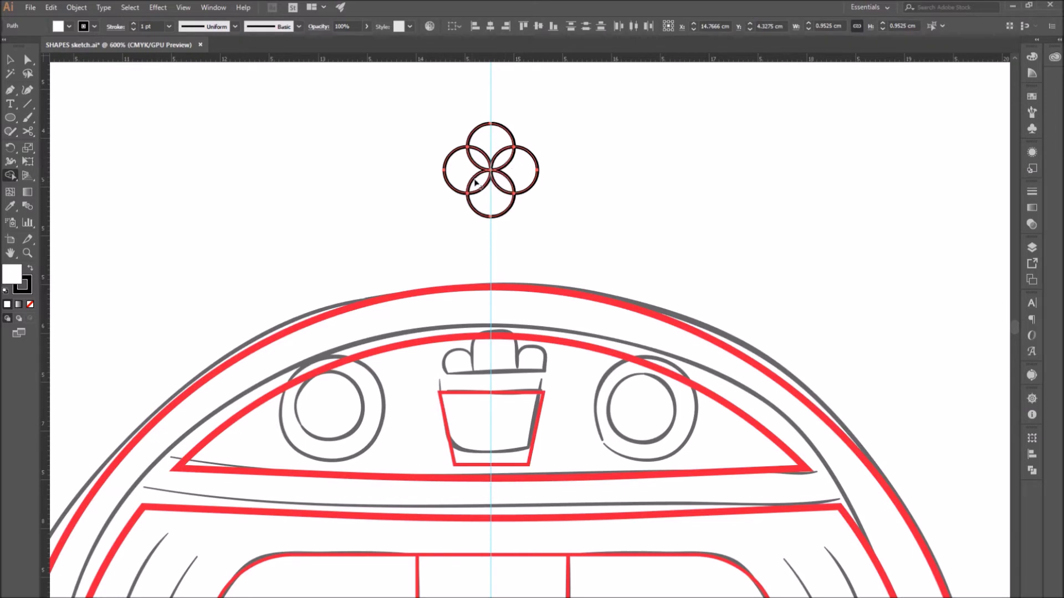
# - Remove the circles' four outer parts and the lower-left petal with Shape Builder, keeping three petals
pyautogui.keyDown('alt'); pyautogui.click(524, 178); pyautogui.keyUp('alt')
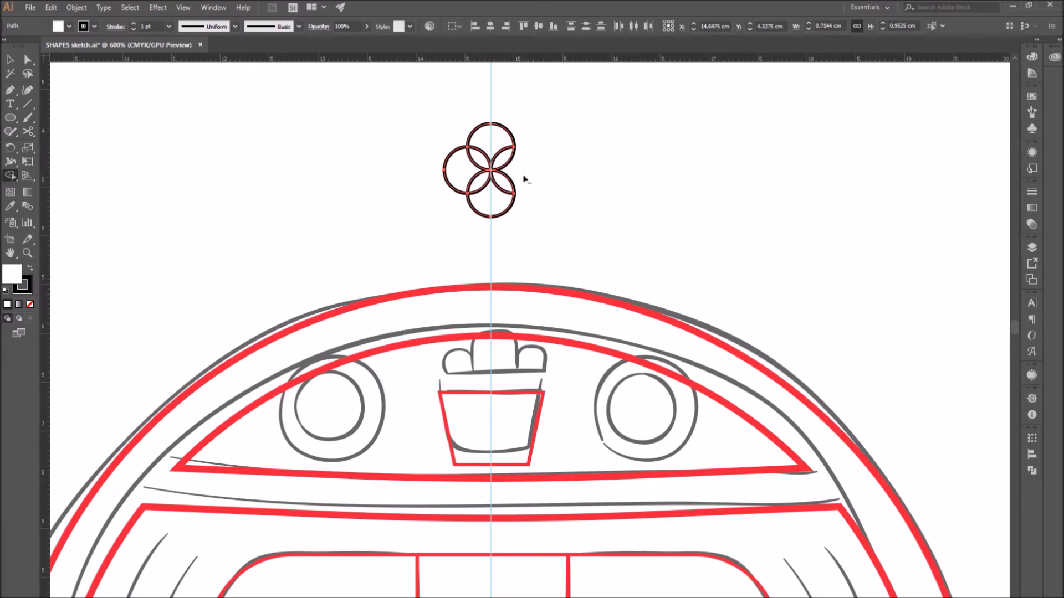
pyautogui.keyDown('alt'); pyautogui.click(509, 141); pyautogui.keyUp('alt')
pyautogui.keyDown('alt'); pyautogui.click(500, 209); pyautogui.keyUp('alt')
pyautogui.keyDown('alt'); pyautogui.click(452, 178); pyautogui.keyUp('alt')
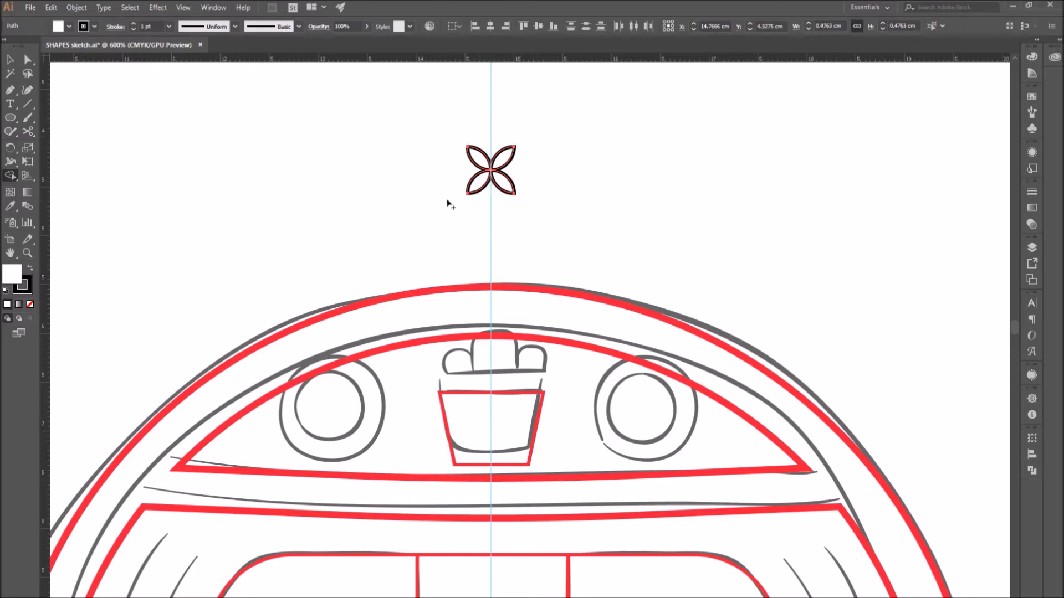
pyautogui.keyDown('alt'); pyautogui.click(478, 188); pyautogui.keyUp('alt')
# - Rotate the three petals by 45° so one points straight up, and move them onto the rim of the pot
pyautogui.press('v')
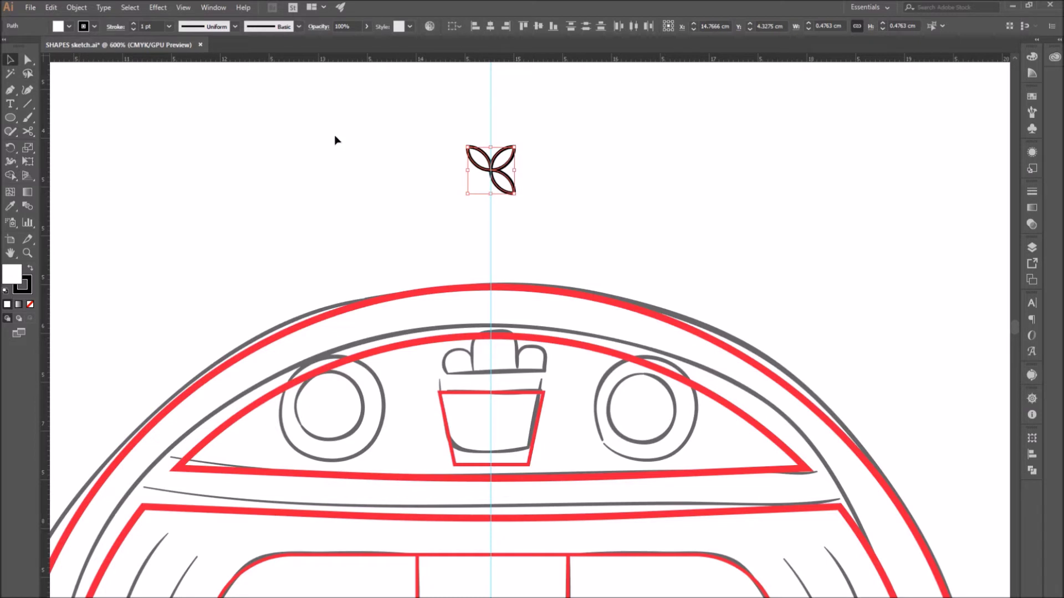
pyautogui.doubleClick(11, 149)
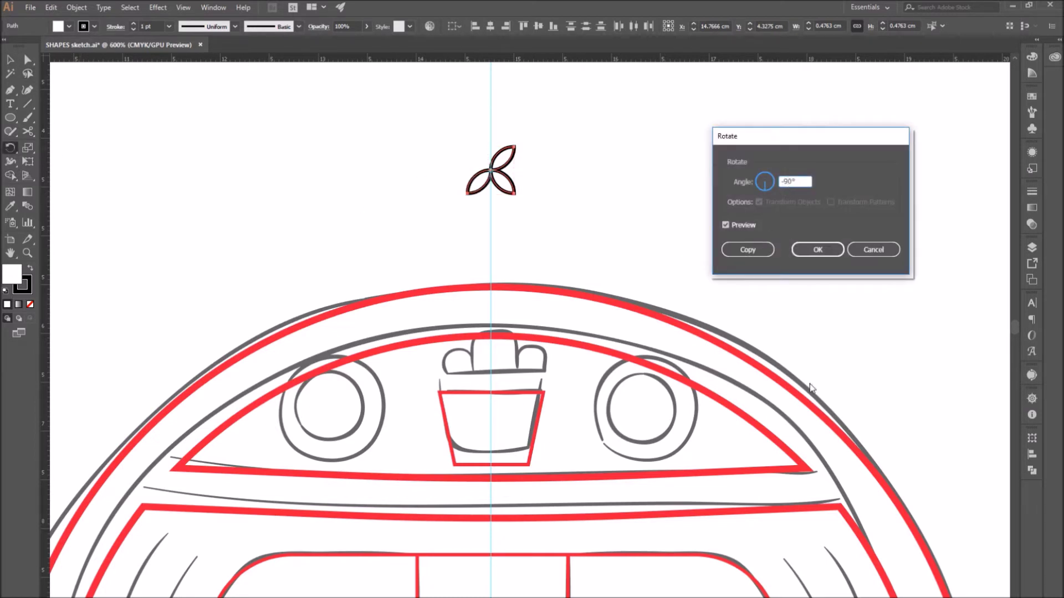
pyautogui.press('Tab')
pyautogui.click(783, 181)
pyautogui.press('BackSpace')
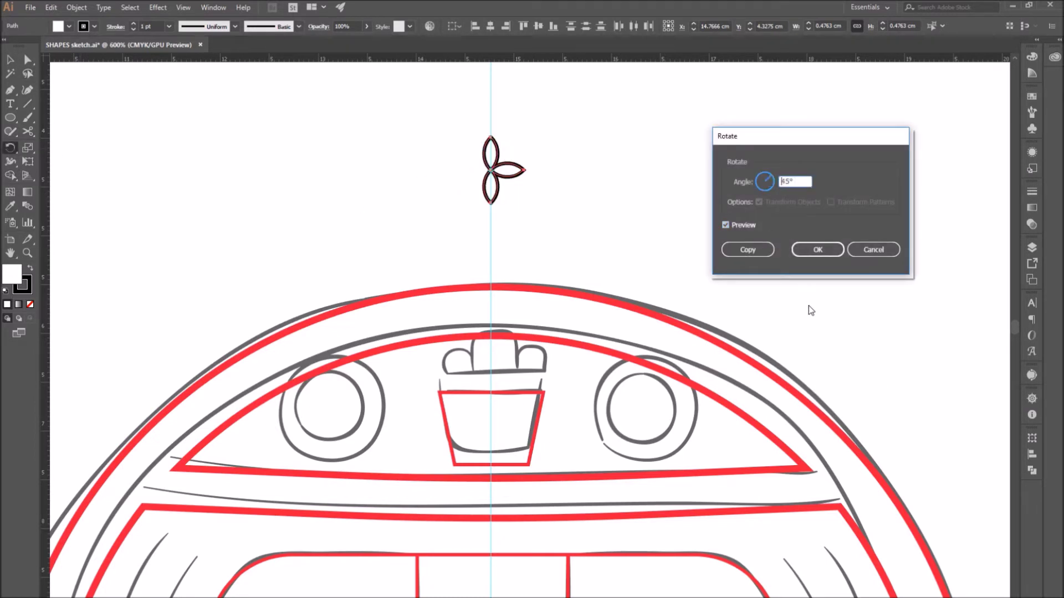
pyautogui.press('Tab')
pyautogui.click(823, 247)
pyautogui.click(10, 59)
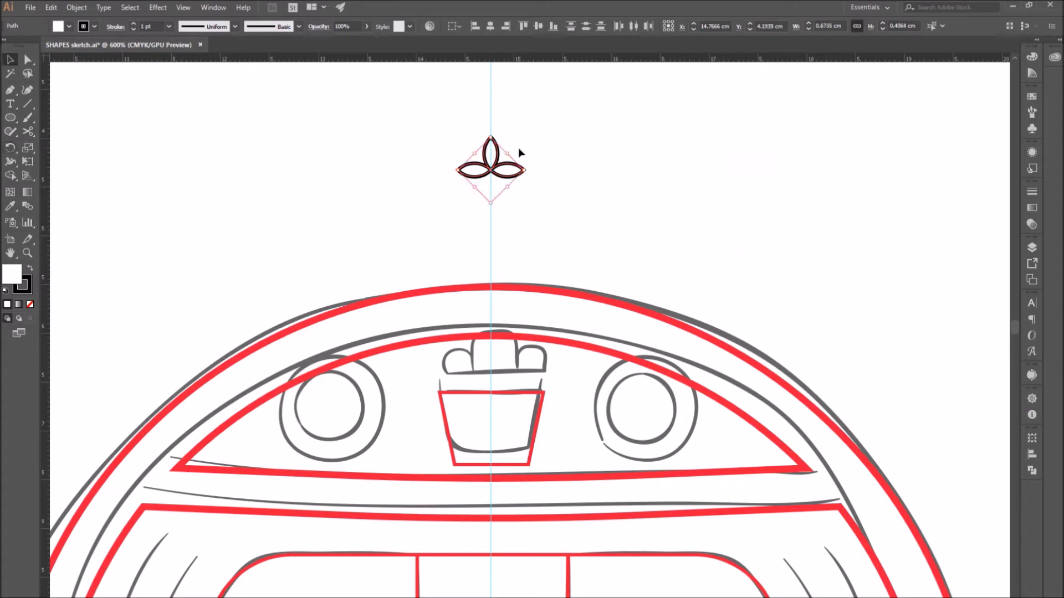
pyautogui.moveTo(491, 137); pyautogui.dragTo(520, 391)
pyautogui.click(552, 386)
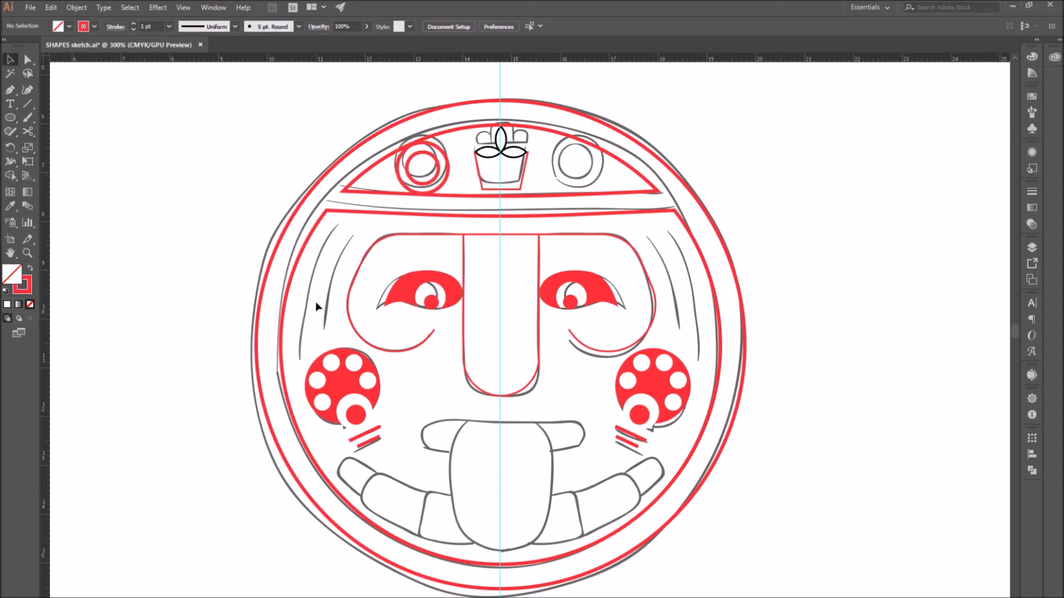
# - Add a smaller circle inside the face for the sketched temple lines and centre-align it horizontally and vertically with the outer circle
pyautogui.moveTo(281, 235); pyautogui.dragTo(324, 248)
pyautogui.moveTo(788, 589); pyautogui.dragTo(693, 497)
pyautogui.moveTo(688, 339); pyautogui.dragTo(688, 383)
pyautogui.click(706, 212)
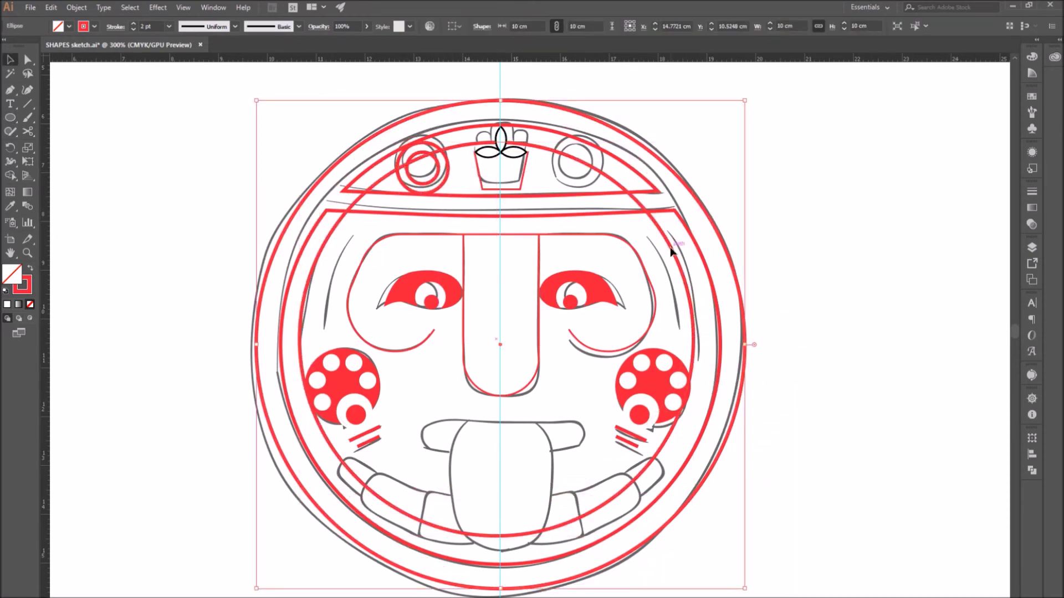
pyautogui.click(748, 236)
pyautogui.moveTo(687, 288); pyautogui.dragTo(693, 292)
pyautogui.keyDown('shift'); pyautogui.click(727, 253); pyautogui.keyUp('shift')
pyautogui.click(490, 26)
pyautogui.click(538, 26)
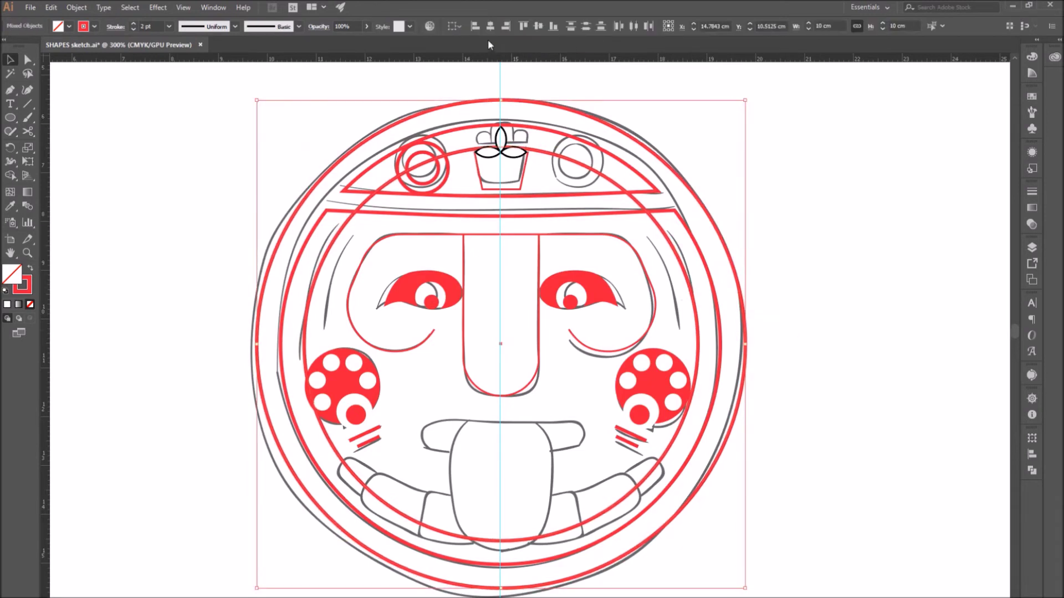
# - Resize the inner circle to follow the outer-left temple line and centre it on the outer circle again
pyautogui.click(360, 218)
pyautogui.moveTo(341, 228); pyautogui.dragTo(337, 223)
pyautogui.moveTo(700, 142); pyautogui.dragTo(703, 137)
pyautogui.moveTo(772, 269); pyautogui.dragTo(694, 300)
pyautogui.click(490, 26)
pyautogui.click(538, 26)
pyautogui.click(360, 221)
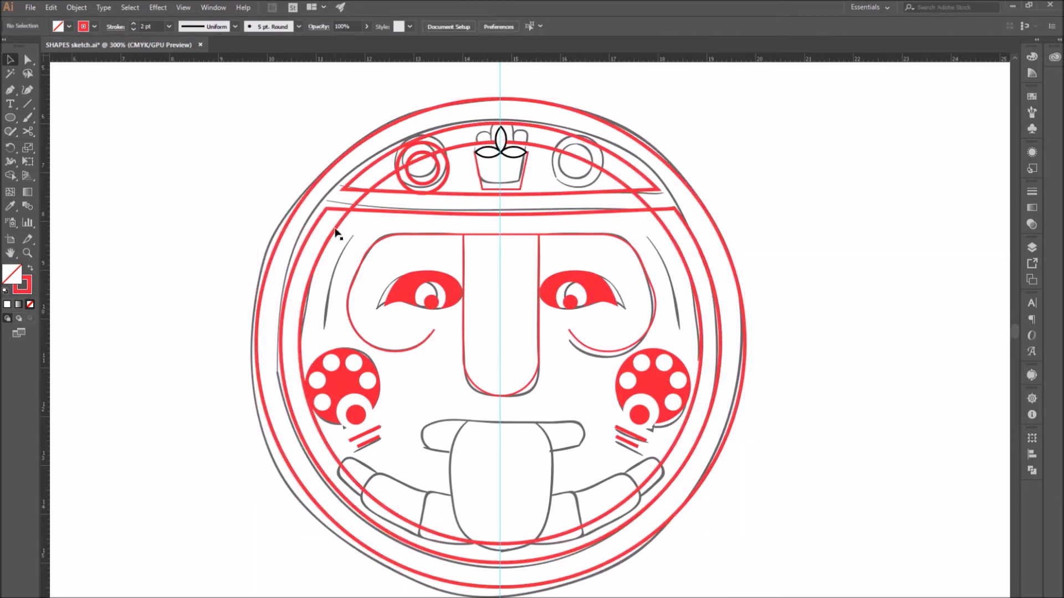
# - Cut the inner circle at both ends of the outer-left temple line and delete everything except that arc
pyautogui.click(335, 229)
pyautogui.press('c')
pyautogui.click(338, 225)
pyautogui.click(299, 351)
pyautogui.click(10, 59)
pyautogui.press('Delete')
# - Copy the temple arc inward onto the second sketched line, cut it at the line's ends and delete the excess
pyautogui.moveTo(315, 267); pyautogui.dragTo(337, 271)
pyautogui.press('c')
pyautogui.click(351, 236)
pyautogui.click(322, 330)
pyautogui.click(27, 59)
pyautogui.press('Delete')
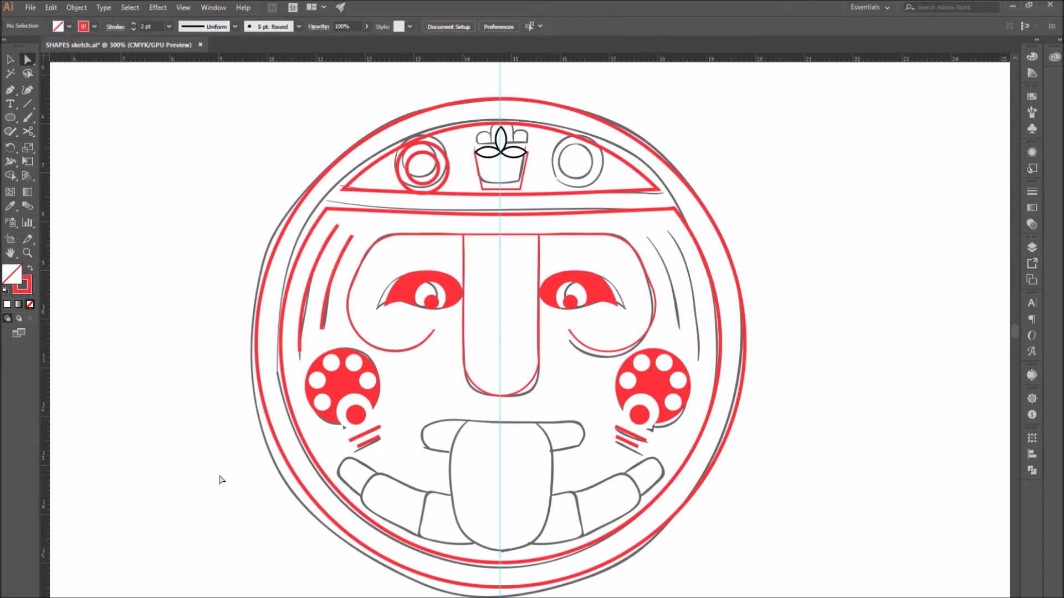
# - Draw a rounded rectangle about 3.11 by 0.59 cm over the mouth and pull a new bottom-centre anchor point down to a shallow point
pyautogui.moveTo(10, 117); pyautogui.dragTo(61, 131)
pyautogui.moveTo(424, 424)
pyautogui.mouseDown()
pyautogui.moveTo(610, 454)
pyautogui.moveTo(576, 453)
pyautogui.mouseUp()
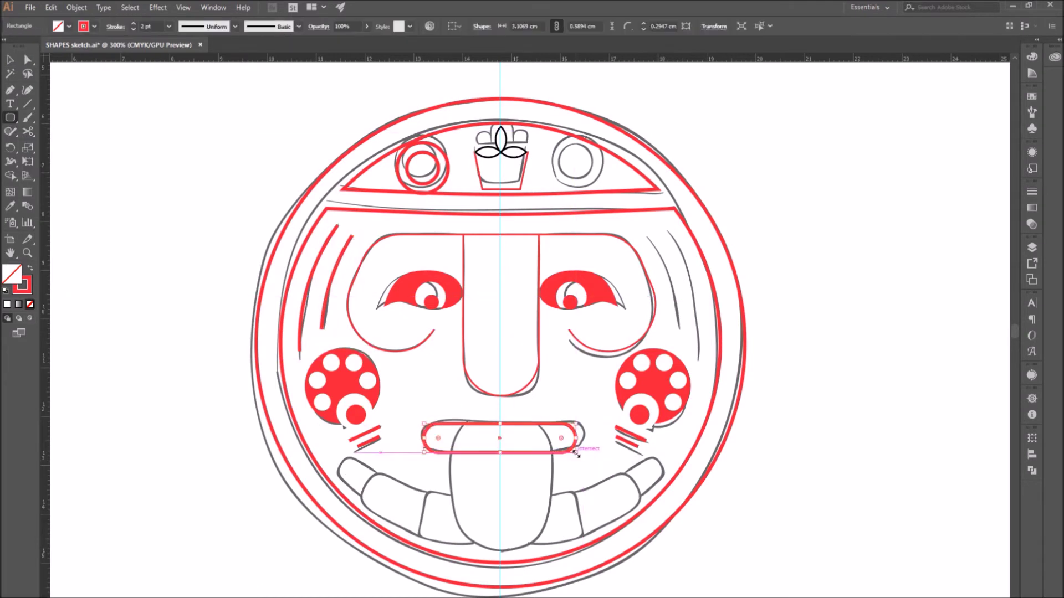
pyautogui.press('+')
pyautogui.click(500, 453)
pyautogui.click(28, 59)
pyautogui.moveTo(500, 453); pyautogui.dragTo(499, 463)
pyautogui.click(585, 553)
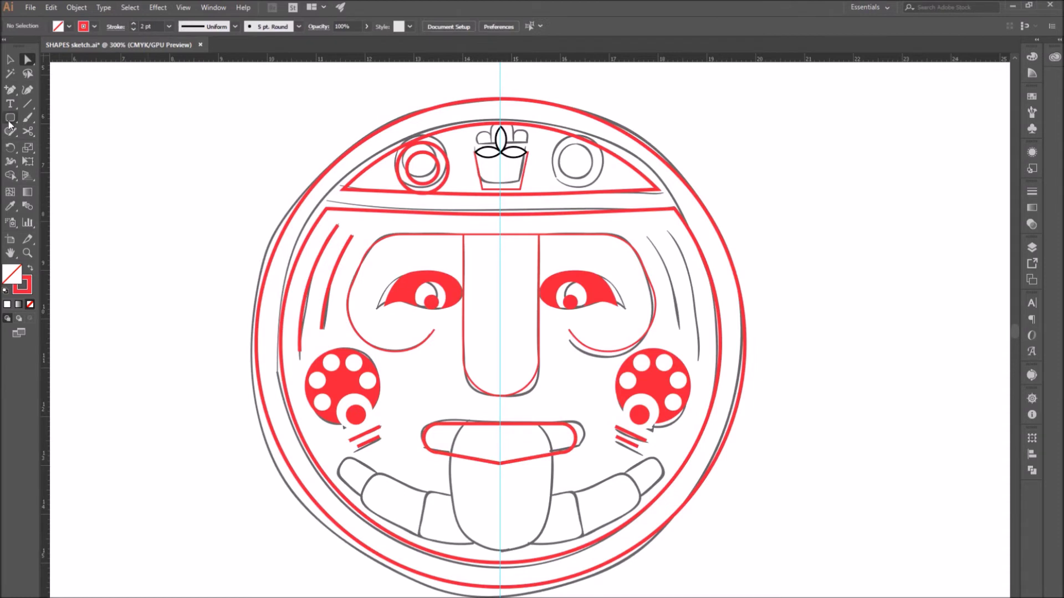
# - Draw a rectangle over the sketched tongue, starting at the mouth's upper edge, and fully round its two bottom corners
pyautogui.moveTo(10, 119); pyautogui.dragTo(61, 118)
pyautogui.moveTo(458, 426)
pyautogui.mouseDown()
pyautogui.moveTo(510, 531)
pyautogui.moveTo(544, 551)
pyautogui.mouseUp()
pyautogui.click(28, 60)
pyautogui.click(458, 551)
pyautogui.keyDown('shift'); pyautogui.click(544, 551); pyautogui.keyUp('shift')
pyautogui.moveTo(466, 542); pyautogui.dragTo(501, 507)
# - Round the tongue's two top corners and nudge the shape up slightly
pyautogui.click(459, 427)
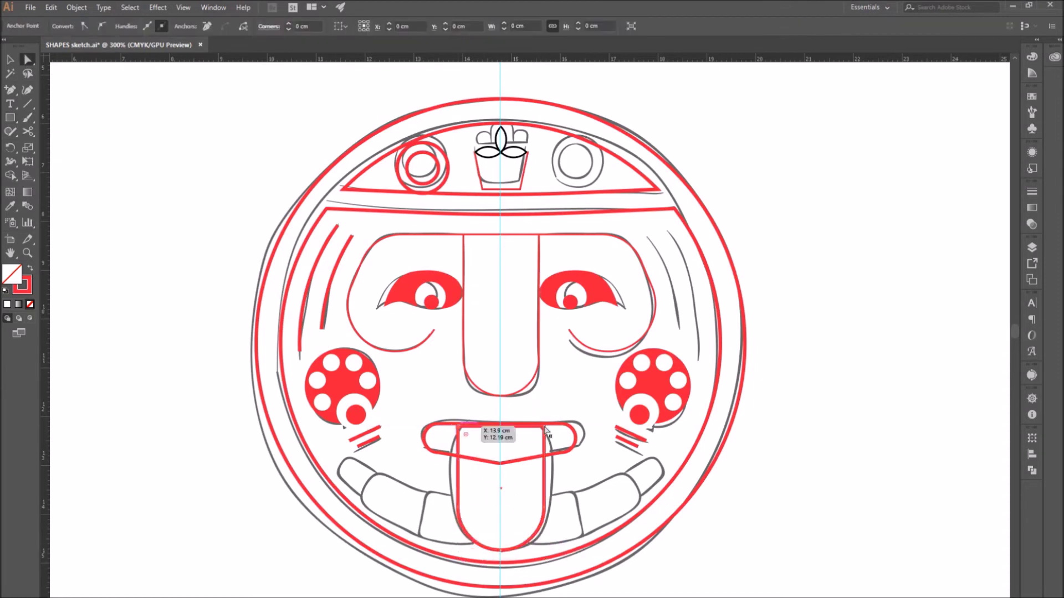
pyautogui.keyDown('shift'); pyautogui.click(544, 427); pyautogui.keyUp('shift')
pyautogui.click(564, 493)
pyautogui.moveTo(466, 434); pyautogui.dragTo(503, 527)
pyautogui.press('v')
pyautogui.click(541, 520)
pyautogui.press('Up')
pyautogui.click(563, 398)
# - Draw a narrow slot about 0.18 cm wide with a rounded bottom along the tongue's centre and subtract it from the tongue
pyautogui.press('m')
pyautogui.press('a')
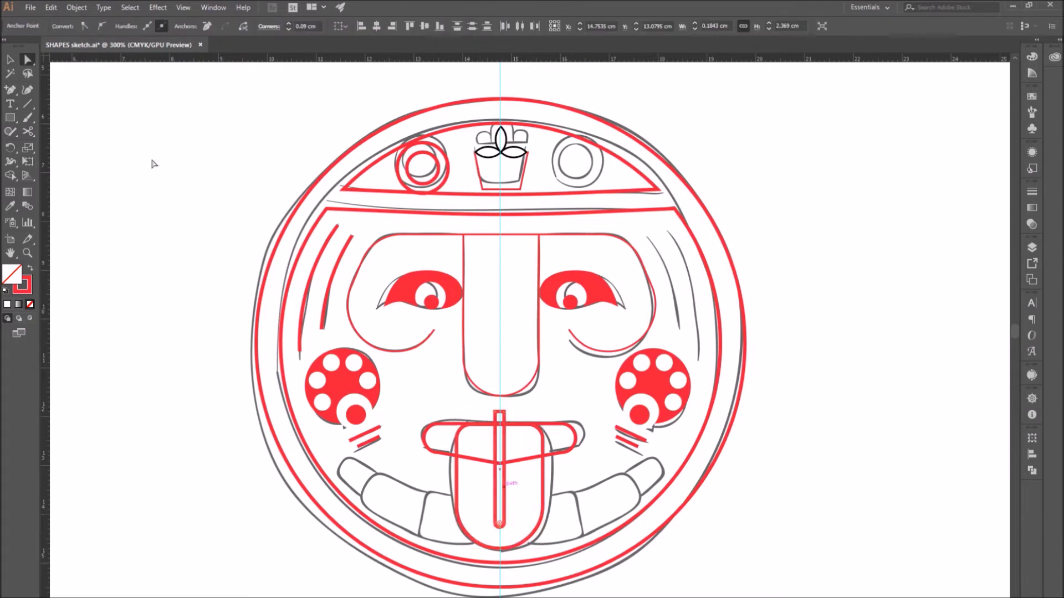
pyautogui.press('v')
pyautogui.keyDown('shift'); pyautogui.click(543, 444); pyautogui.keyUp('shift')
pyautogui.click(1031, 471)
pyautogui.click(918, 462)
# - Round the upper corners of the tongue's two halves to about 0.29 cm
pyautogui.press('a')
pyautogui.click(471, 439)
pyautogui.keyDown('shift'); pyautogui.click(528, 439); pyautogui.keyUp('shift')
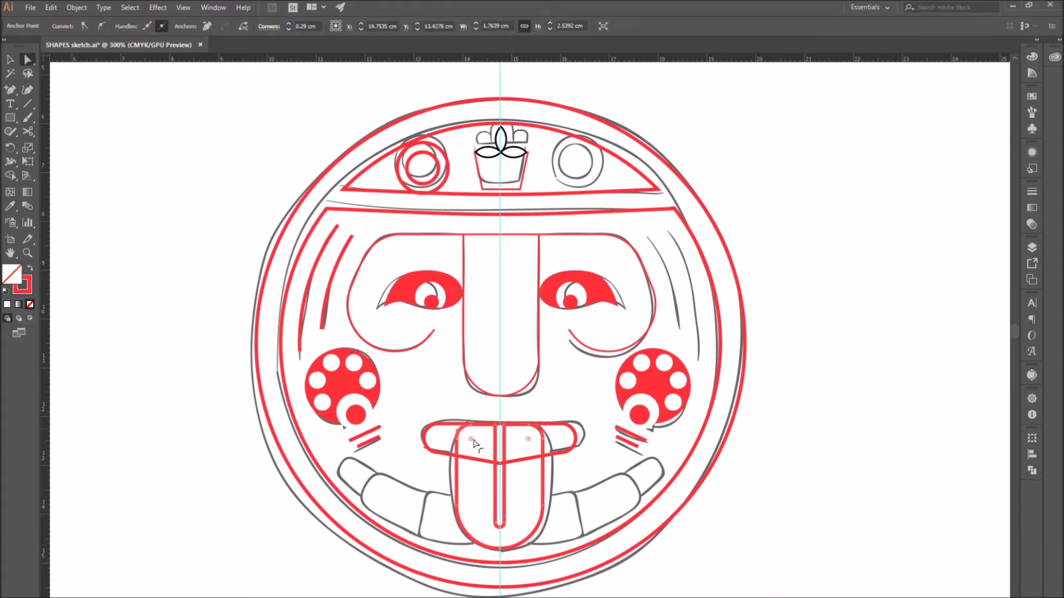
pyautogui.hotkey('ctrl', 'shift', 'a')
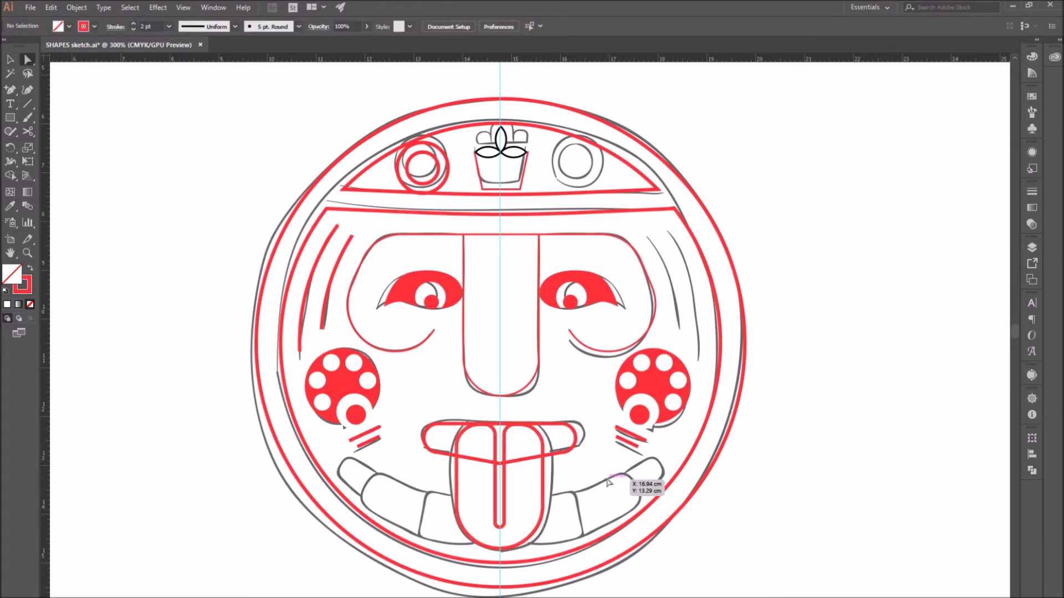
# - Draw two concentric circles over a sketched block to the right of the tongue and centre-align them horizontally
pyautogui.moveTo(10, 117); pyautogui.dragTo(56, 145)
pyautogui.moveTo(603, 482)
pyautogui.mouseDown()
pyautogui.moveTo(637, 516)
pyautogui.moveTo(631, 508)
pyautogui.mouseUp()
pyautogui.press('v')
pyautogui.click(10, 117)
pyautogui.press('v')
pyautogui.keyDown('shift'); pyautogui.click(636, 506); pyautogui.keyUp('shift')
pyautogui.click(490, 26)
pyautogui.click(689, 531)
# - Move the concentric circles to the left of the tongue, copy them over all three sketched blocks and group them
pyautogui.moveTo(579, 438); pyautogui.dragTo(614, 527)
pyautogui.moveTo(624, 491)
pyautogui.mouseDown()
pyautogui.moveTo(576, 509)
pyautogui.moveTo(431, 508)
pyautogui.moveTo(394, 491)
pyautogui.mouseUp()
pyautogui.moveTo(394, 491); pyautogui.dragTo(365, 469)
pyautogui.moveTo(415, 547); pyautogui.dragTo(424, 485)
pyautogui.click(77, 8)
pyautogui.click(91, 50)
pyautogui.click(365, 484)
pyautogui.keyDown('shift'); pyautogui.click(379, 486); pyautogui.keyUp('shift')
pyautogui.keyDown('shift'); pyautogui.click(412, 503); pyautogui.keyUp('shift')
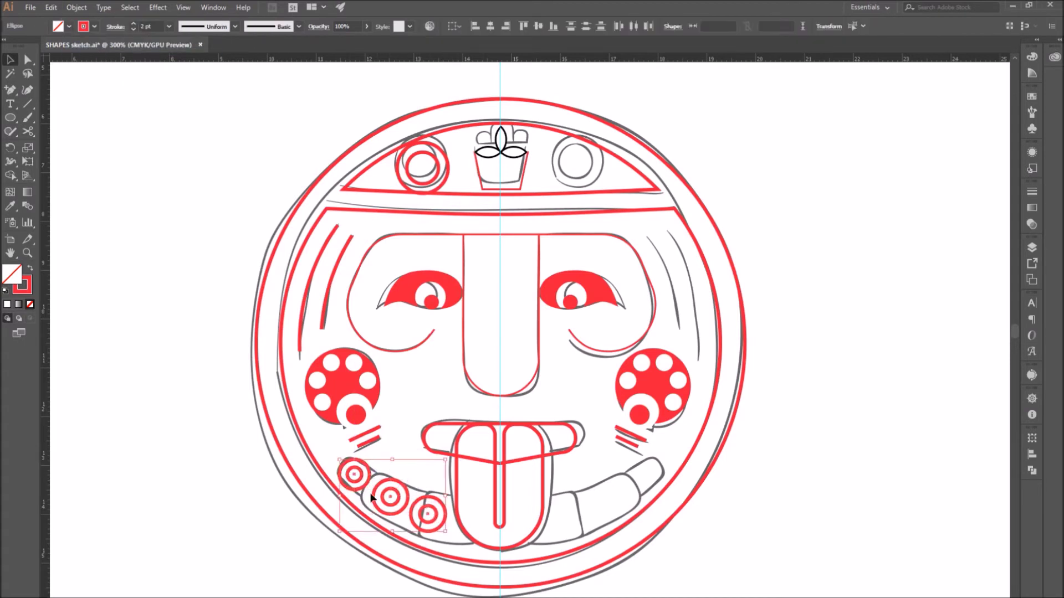
pyautogui.click(412, 564)
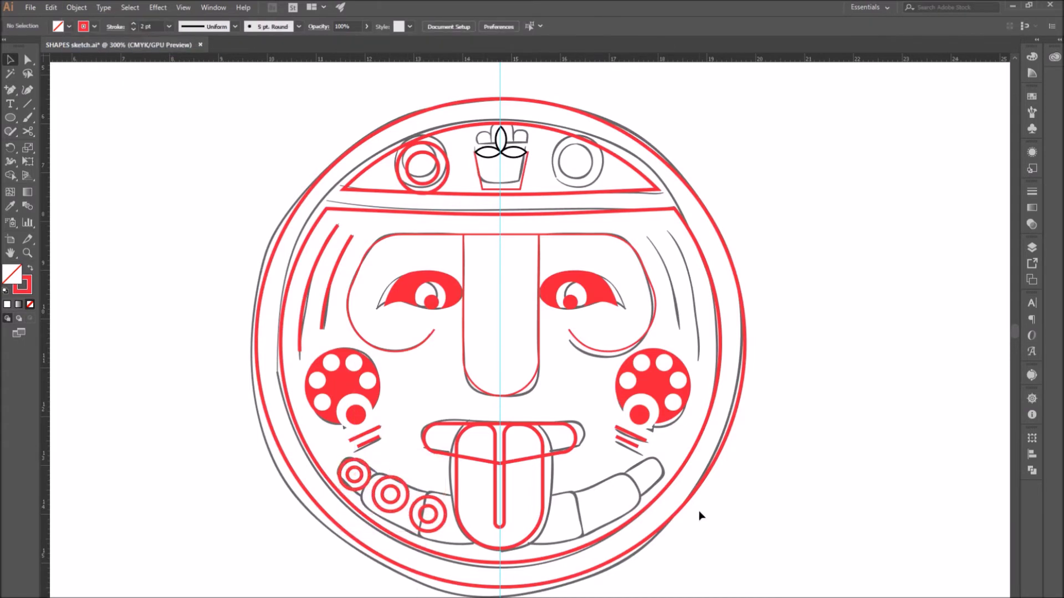
# - Create a six-pointed star over the concentric circles nearest the tongue on the left side
pyautogui.moveTo(10, 117); pyautogui.dragTo(33, 175)
pyautogui.click(427, 514)
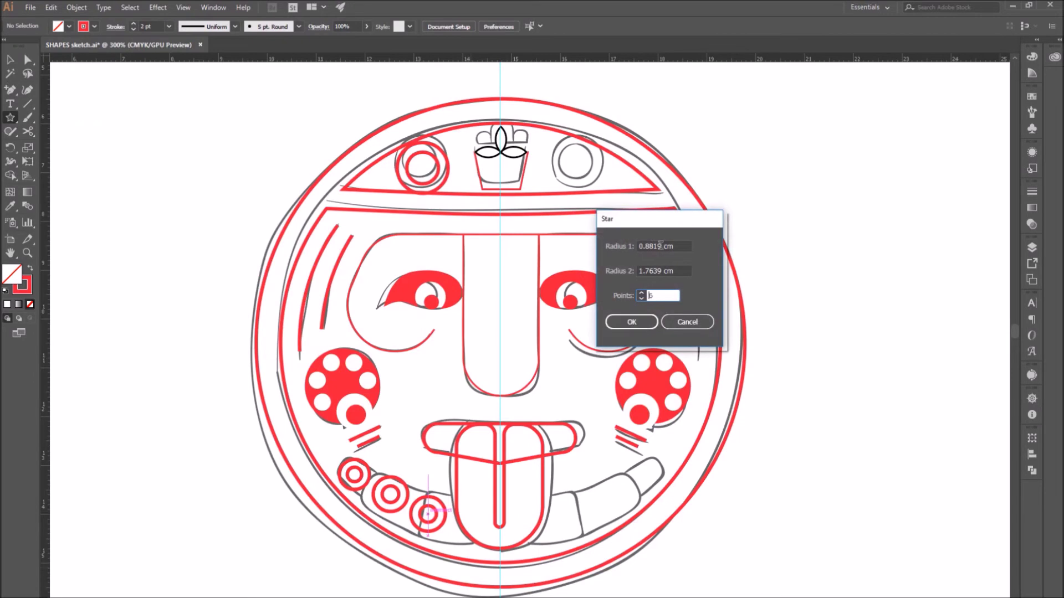
pyautogui.moveTo(661, 271); pyautogui.dragTo(646, 246)
pyautogui.write('35')
pyautogui.click(632, 322)
pyautogui.click(10, 60)
pyautogui.scroll(3, 392, 590)
# - Scale the star down to about 0.48 cm wide and centre it within the outer circle
pyautogui.moveTo(580, 305); pyautogui.dragTo(556, 327)
pyautogui.moveTo(399, 462); pyautogui.dragTo(439, 446)
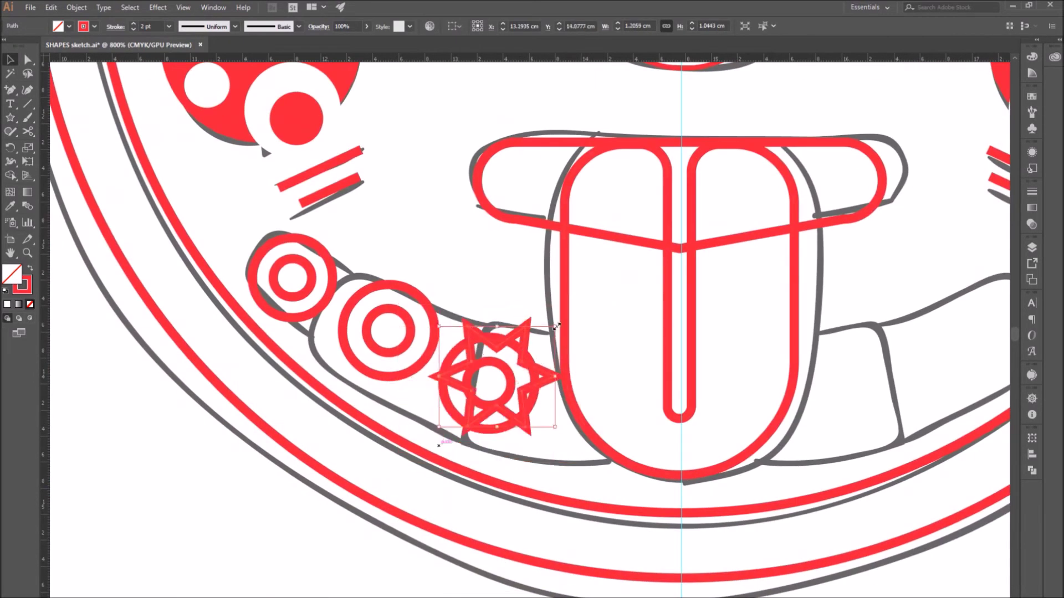
pyautogui.moveTo(556, 327); pyautogui.dragTo(542, 338)
pyautogui.moveTo(542, 428); pyautogui.dragTo(522, 413)
pyautogui.keyDown('shift'); pyautogui.click(524, 419); pyautogui.keyUp('shift')
pyautogui.click(555, 354)
# - Ungroup the two concentric circles around the star and round the star's inner corners
pyautogui.click(533, 368)
pyautogui.click(76, 8)
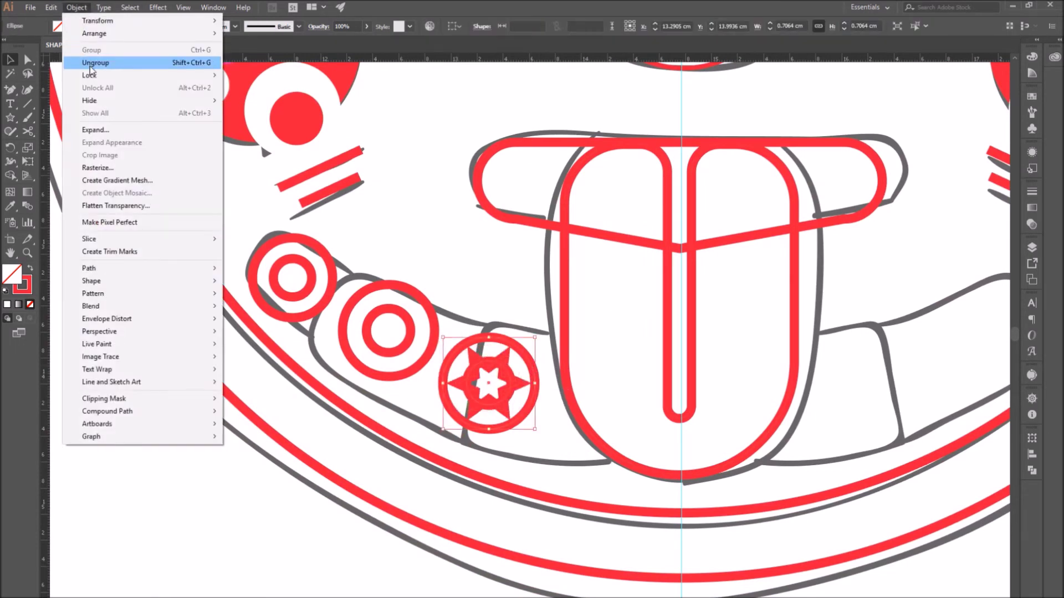
pyautogui.click(91, 65)
pyautogui.press('a')
pyautogui.click(476, 353)
pyautogui.moveTo(477, 362); pyautogui.dragTo(535, 271)
pyautogui.click(490, 354)
pyautogui.press('v')
pyautogui.hotkey('ctrl', 'z')
pyautogui.hotkey('ctrl', 'z')
pyautogui.hotkey('ctrl', 'z')
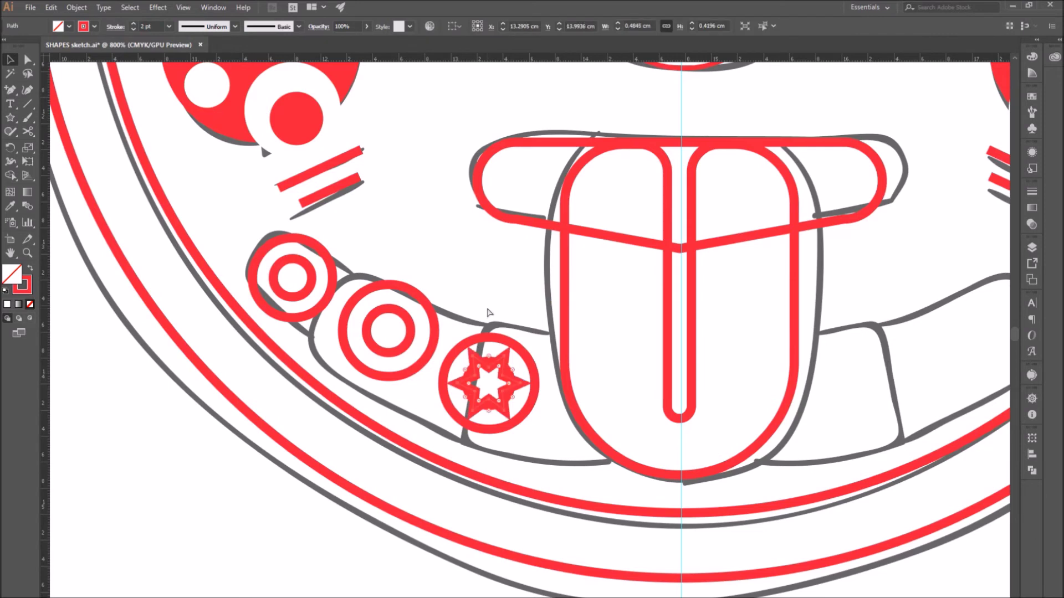
pyautogui.click(489, 309)
pyautogui.moveTo(509, 378); pyautogui.dragTo(633, 351)
pyautogui.hotkey('ctrl', 'z')
# - Unite the star with the inner circle into one shape and swap its red stroke for a red fill
pyautogui.click(508, 376)
pyautogui.keyDown('shift'); pyautogui.click(506, 355); pyautogui.keyUp('shift')
pyautogui.click(1032, 471)
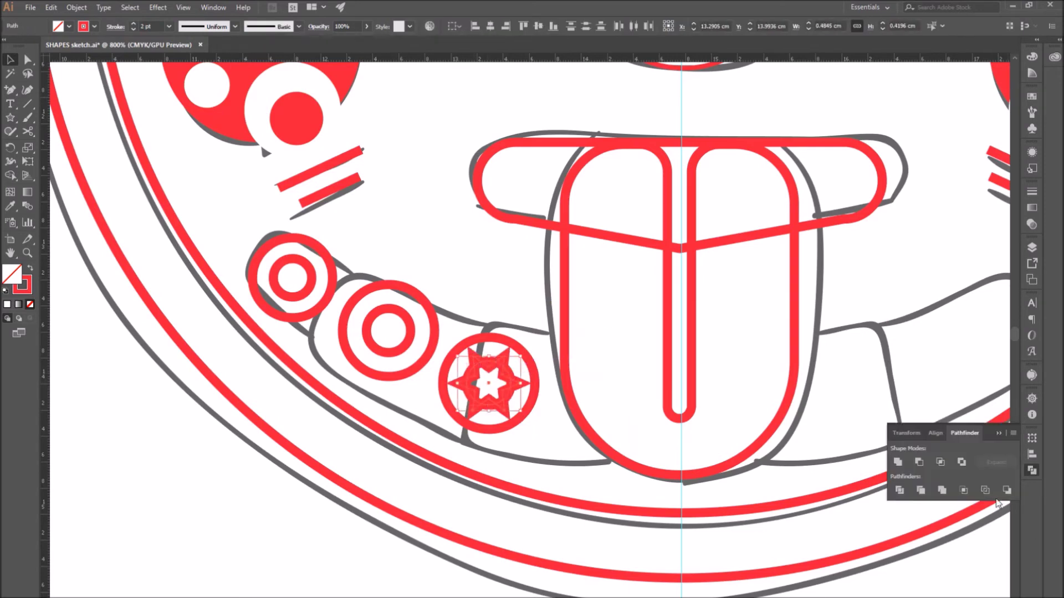
pyautogui.click(898, 463)
pyautogui.click(484, 378)
pyautogui.scroll(4, 507, 385)
pyautogui.click(504, 386)
pyautogui.click(30, 268)
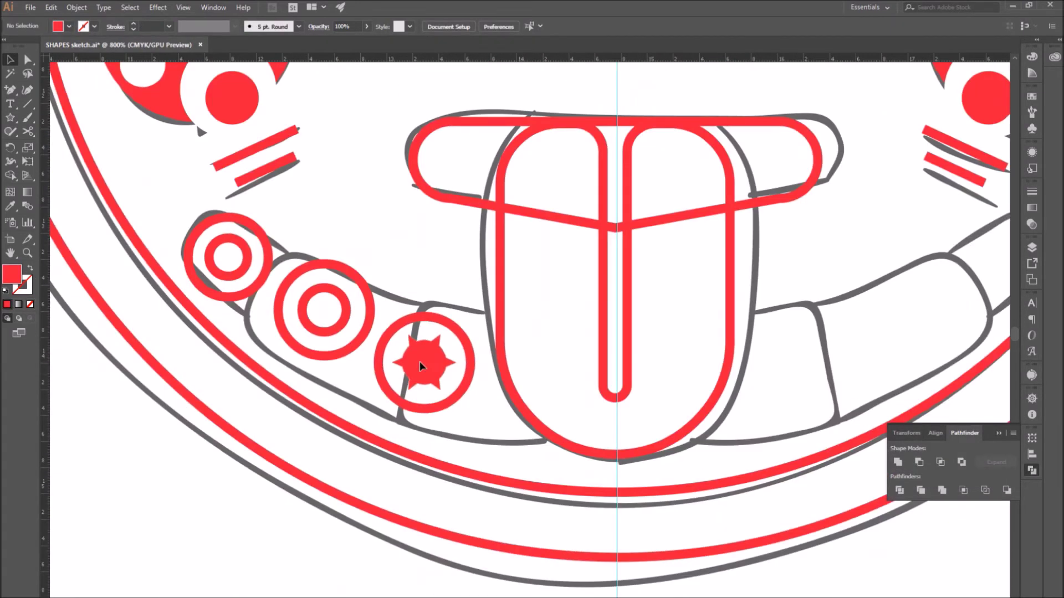
pyautogui.click(1000, 434)
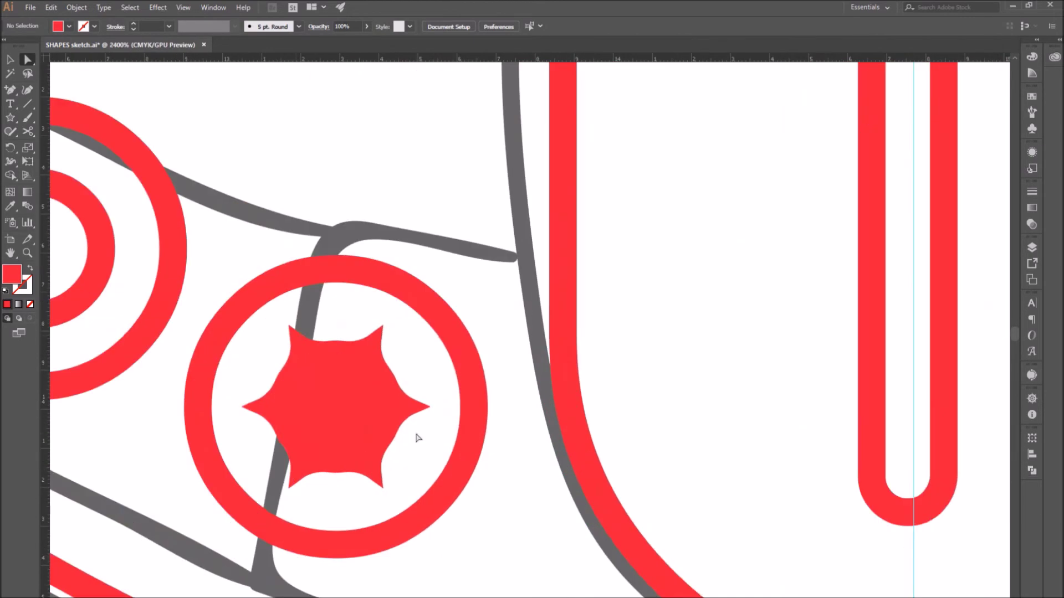
# - Swap the outer circle's red stroke for a red fill and give the star shape inside it a white fill
pyautogui.click(358, 271)
pyautogui.click(29, 268)
pyautogui.click(386, 439)
pyautogui.click(30, 268)
pyautogui.click(1032, 57)
pyautogui.click(1006, 82)
pyautogui.scroll(-6, 367, 496)
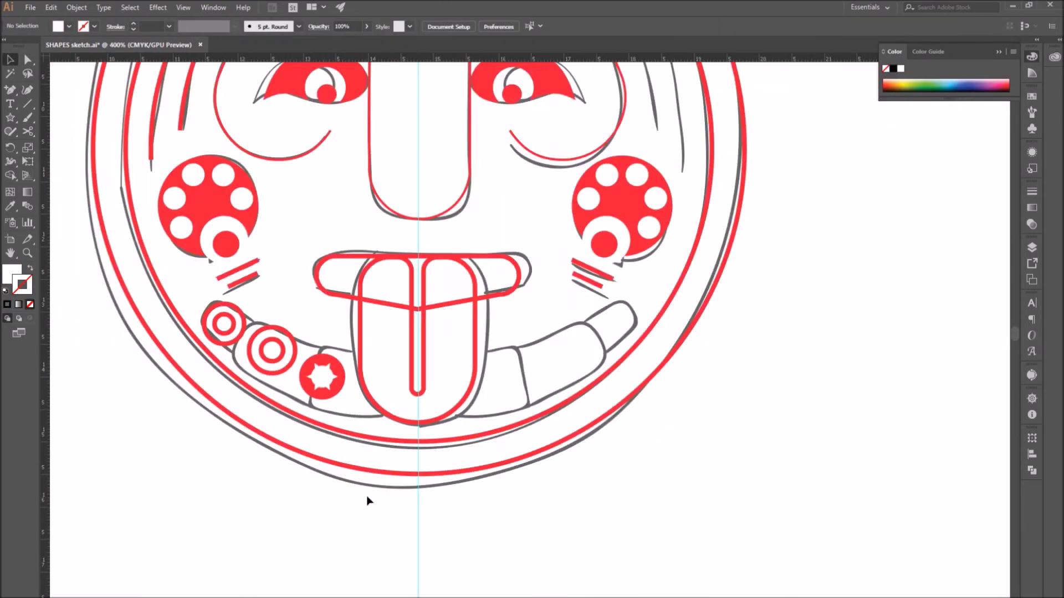
pyautogui.click(1000, 48)
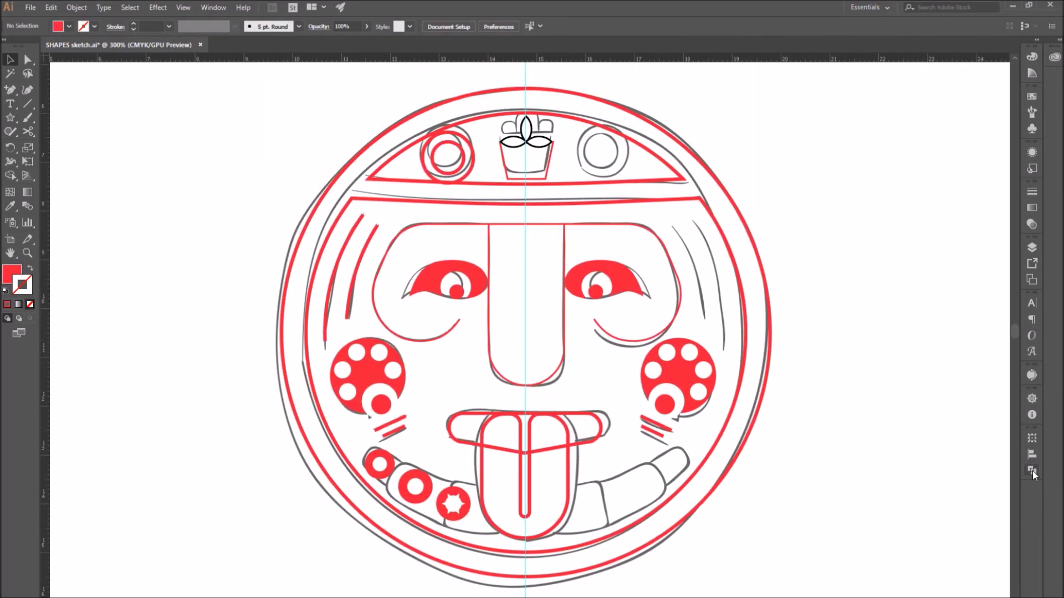
# - Hide the layer with the hand-drawn sketch
pyautogui.click(1032, 247)
pyautogui.click(890, 284)
pyautogui.click(998, 243)
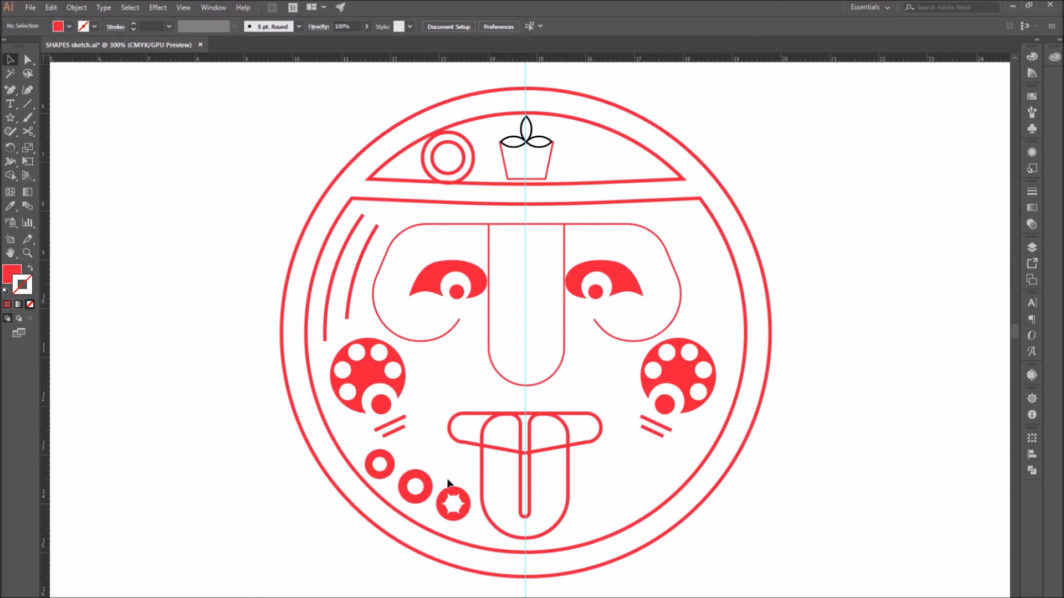
# - Adjust the middle and star ornaments to the left of the tongue so the row is evenly spaced
pyautogui.click(425, 480)
pyautogui.moveTo(432, 469); pyautogui.dragTo(429, 473)
pyautogui.moveTo(463, 511); pyautogui.dragTo(463, 515)
pyautogui.click(427, 457)
# - Reflect copies of the left-side ornaments, temple arcs and forehead rings vertically and position them symmetrically on the right side of the face
pyautogui.click(373, 461)
pyautogui.keyDown('shift'); pyautogui.click(421, 479); pyautogui.keyUp('shift')
pyautogui.keyDown('shift'); pyautogui.click(462, 517); pyautogui.keyUp('shift')
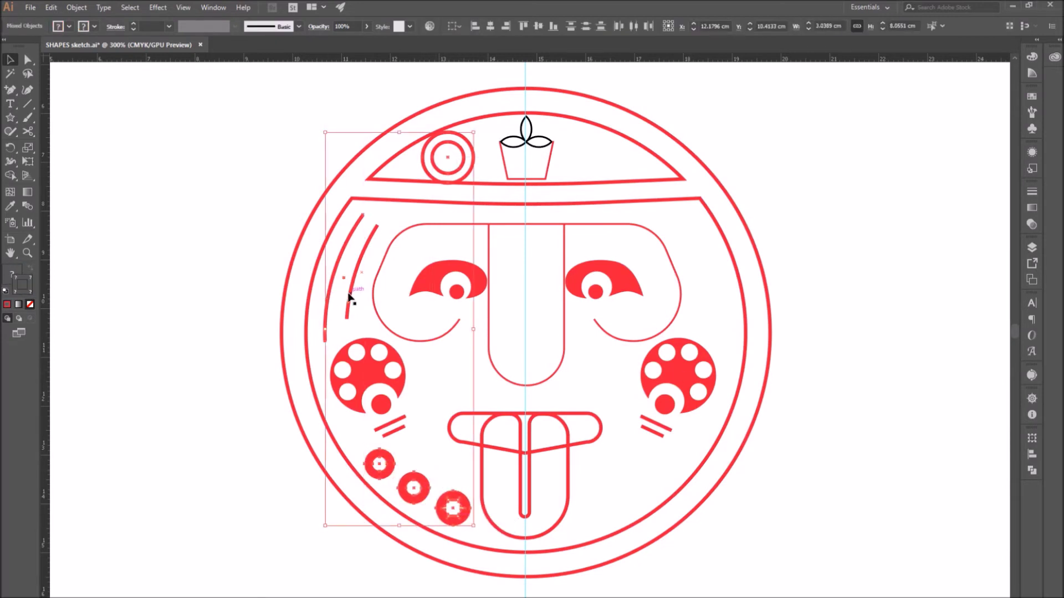
pyautogui.press('o')
pyautogui.press('Return')
pyautogui.click(795, 306)
pyautogui.press('v')
pyautogui.moveTo(375, 166); pyautogui.dragTo(635, 206)
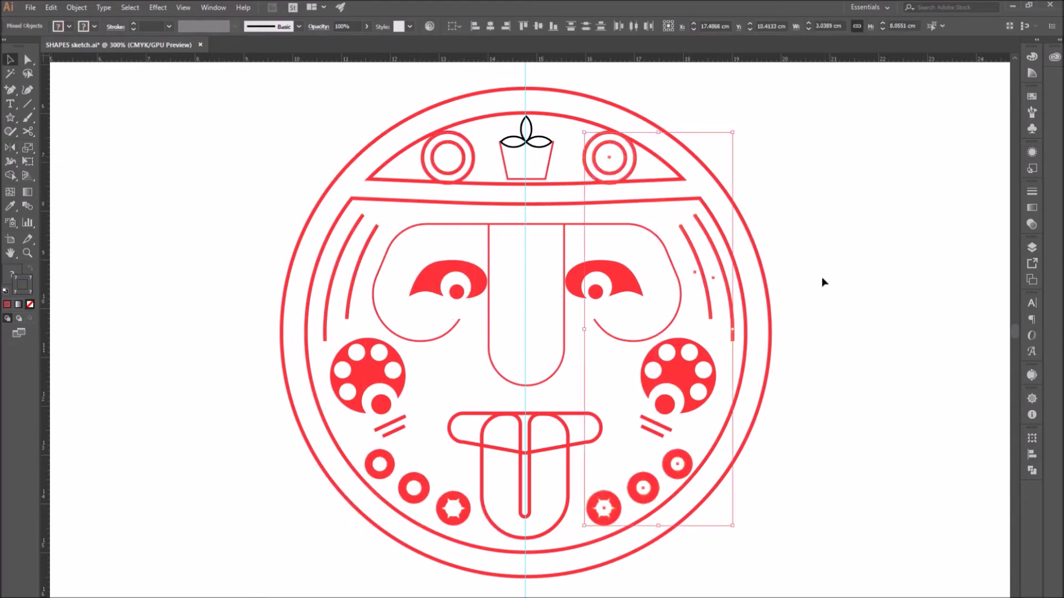
pyautogui.press('Left')
pyautogui.click(819, 475)
# - Cut the brow outline at both top corners of the nose and delete the horizontal segment between them
pyautogui.press('c')
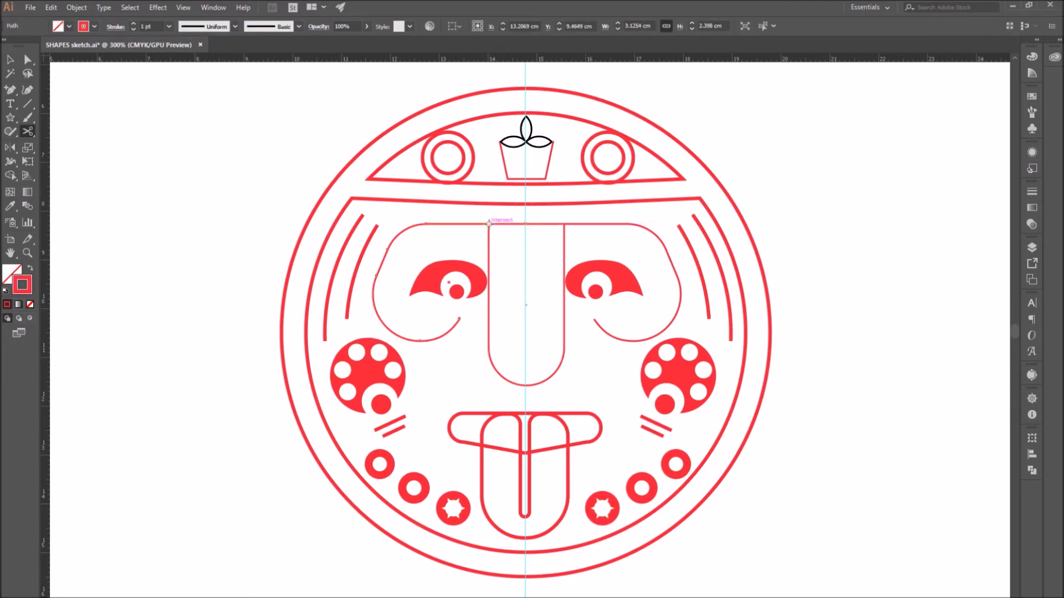
pyautogui.click(565, 224)
pyautogui.press('a')
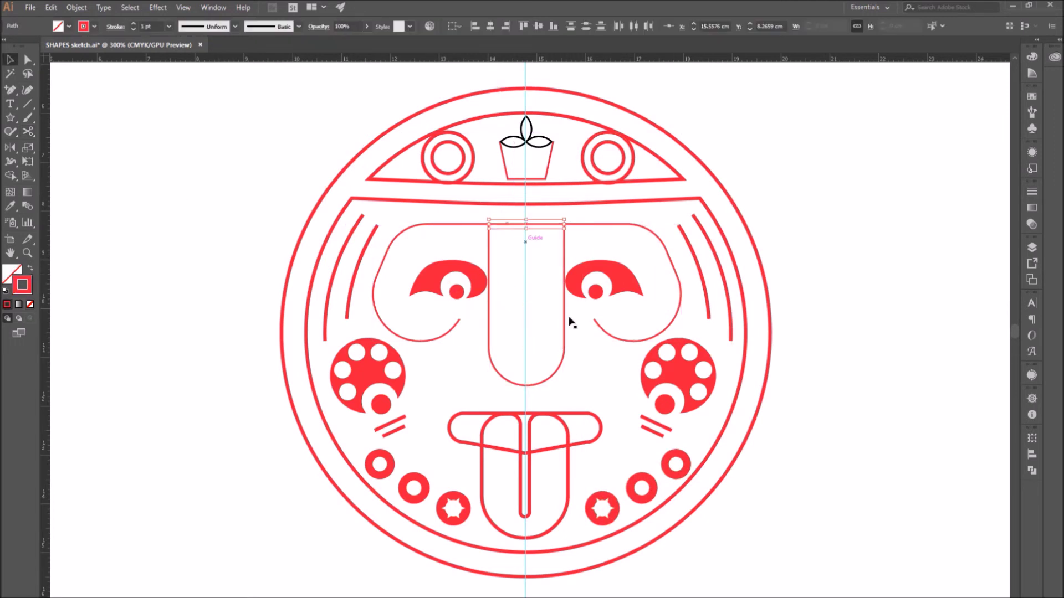
pyautogui.click(546, 225)
pyautogui.press('Delete')
pyautogui.click(16, 62)
# - Give the brow-and-nose outline a 2 pt stroke with a width profile that tapers at both ends
pyautogui.click(446, 225)
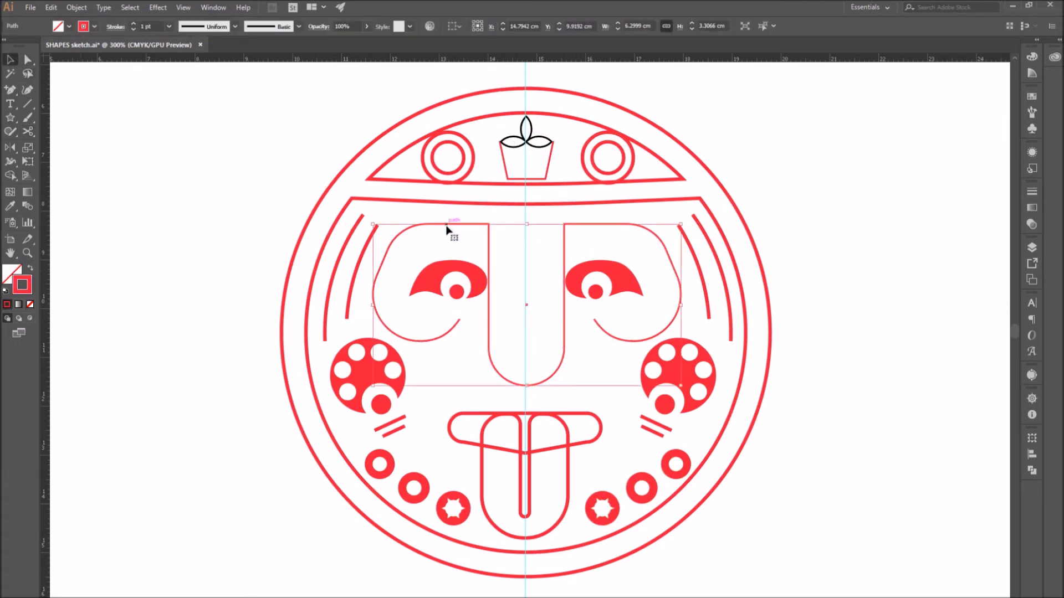
pyautogui.click(169, 26)
pyautogui.click(171, 69)
pyautogui.click(235, 27)
pyautogui.click(209, 62)
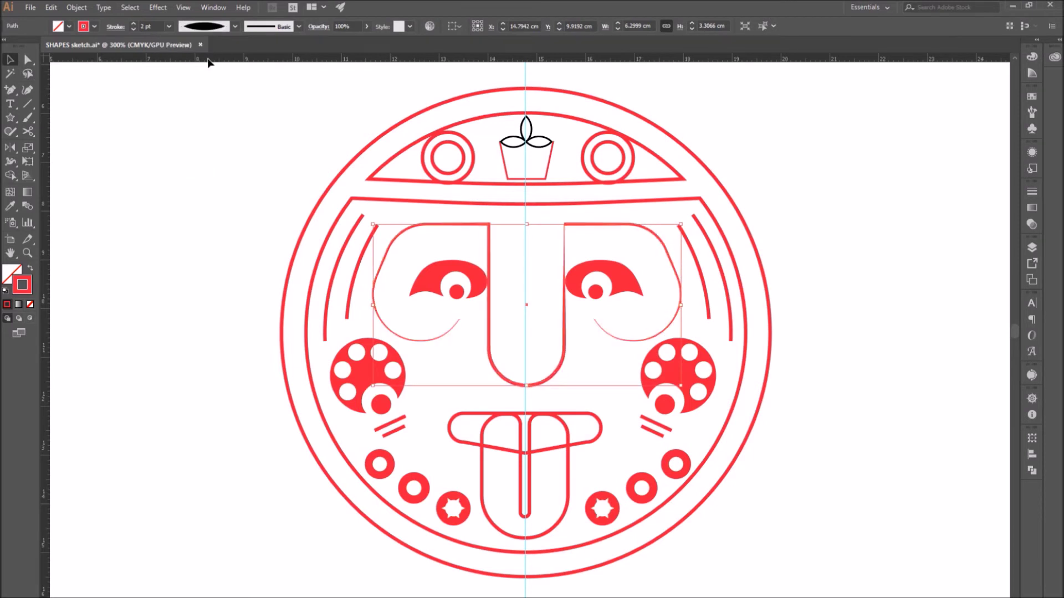
# - Give the brow-and-nose outline a Uniform width profile
pyautogui.click(235, 27)
pyautogui.click(188, 133)
pyautogui.click(235, 27)
pyautogui.click(209, 51)
pyautogui.click(515, 406)
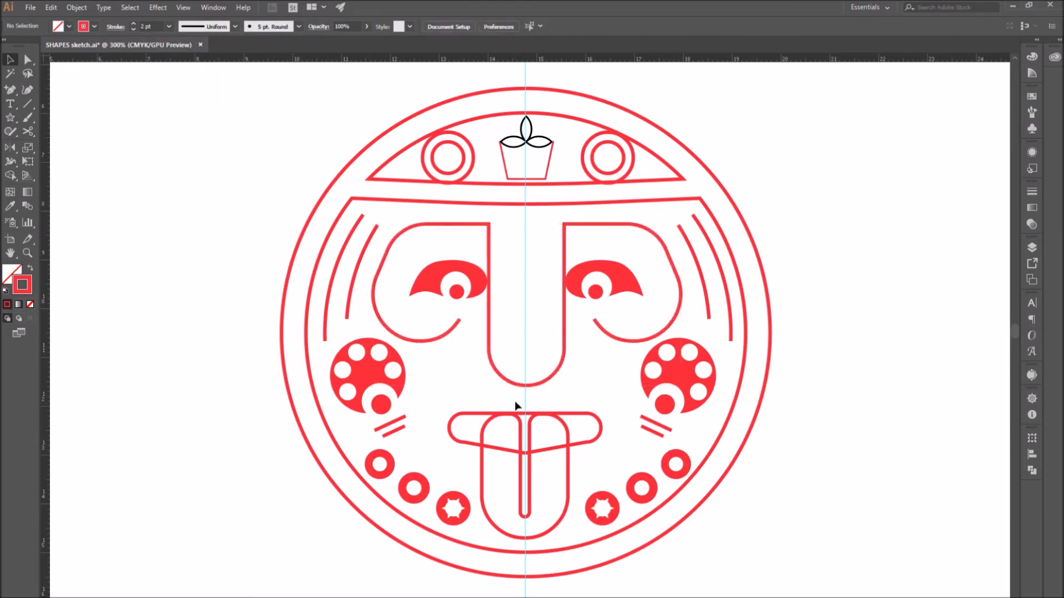
# - Subtract the tongue from the mouth shape with Minus Front and paste the tongue back in front in place
pyautogui.click(494, 449)
pyautogui.click(478, 403)
pyautogui.click(482, 465)
pyautogui.keyDown('shift'); pyautogui.click(580, 443); pyautogui.keyUp('shift')
pyautogui.click(1032, 471)
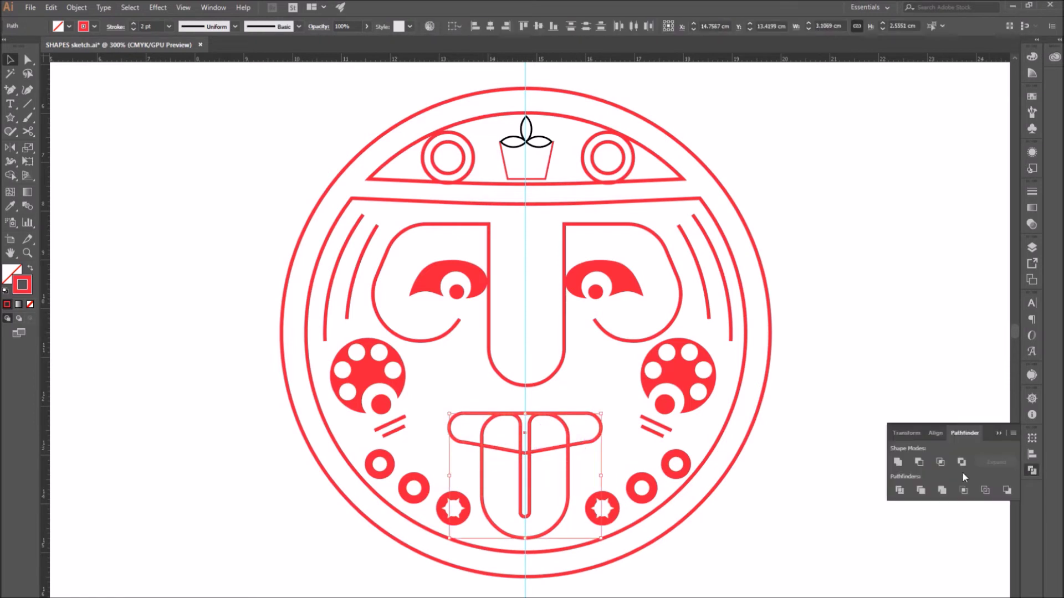
pyautogui.click(919, 461)
pyautogui.click(836, 486)
pyautogui.hotkey('ctrl', 'f')
pyautogui.click(762, 497)
pyautogui.click(996, 435)
# - Isolate the mouth shape and delete its leftover anchor points in the gap between the two tongue halves
pyautogui.press('a')
pyautogui.click(525, 455)
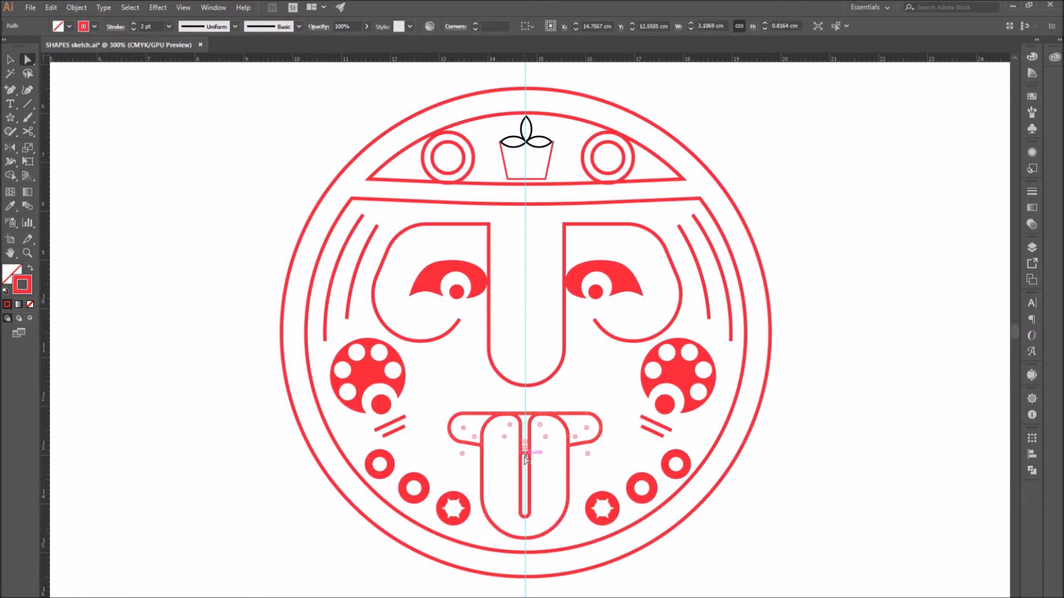
pyautogui.press('v')
pyautogui.doubleClick(529, 421)
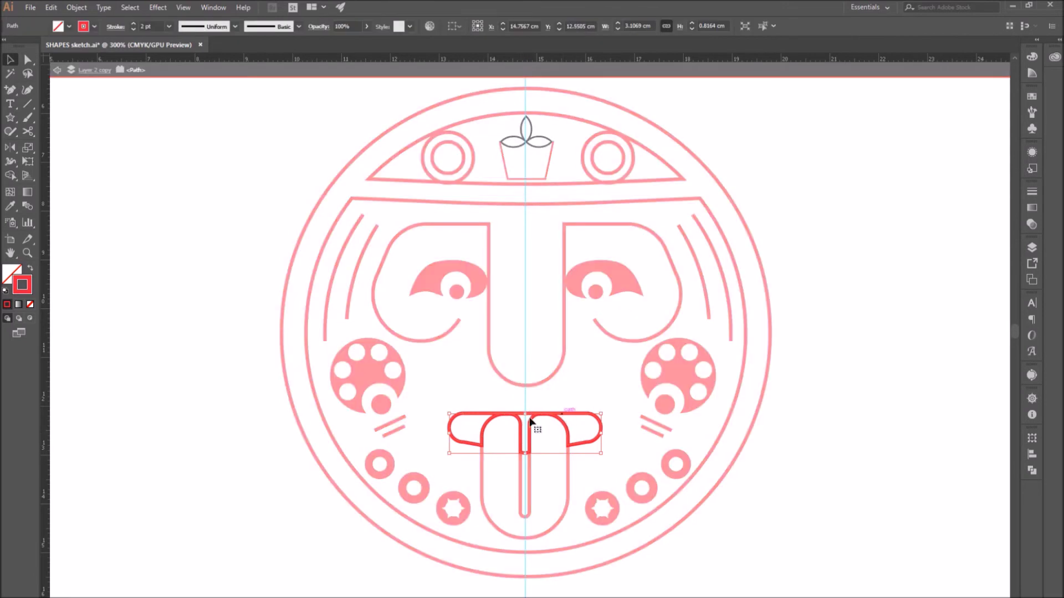
pyautogui.hotkey('ctrl', '+')
pyautogui.hotkey('ctrl', '+')
pyautogui.hotkey('ctrl', '+')
pyautogui.moveTo(11, 90); pyautogui.dragTo(61, 119)
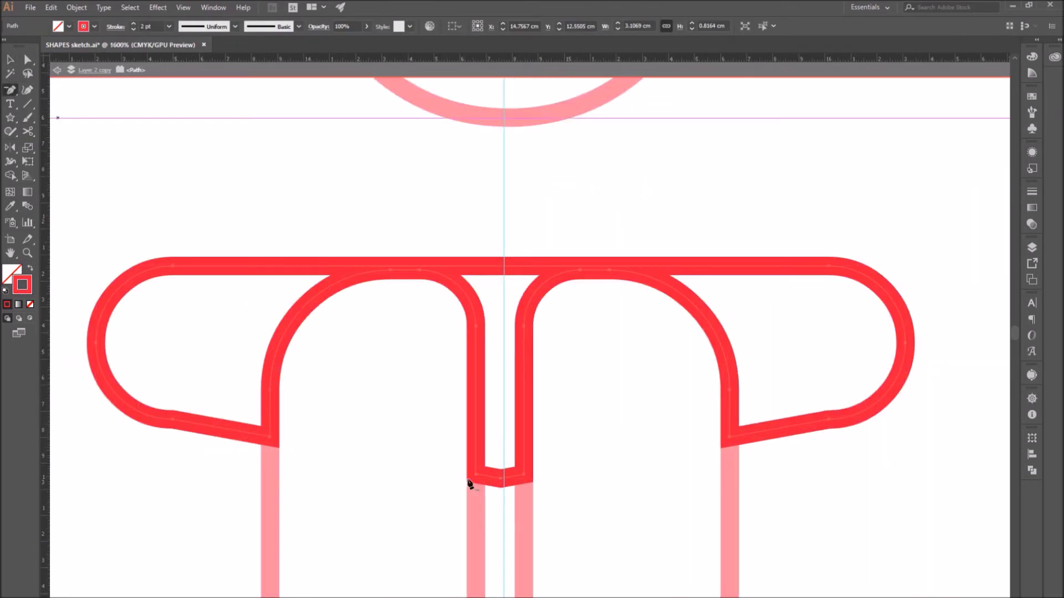
pyautogui.click(476, 475)
pyautogui.click(501, 478)
pyautogui.click(522, 475)
pyautogui.click(634, 330)
pyautogui.click(524, 475)
pyautogui.click(524, 326)
pyautogui.click(476, 326)
pyautogui.click(10, 59)
pyautogui.doubleClick(323, 226)
pyautogui.scroll(-5, 323, 225)
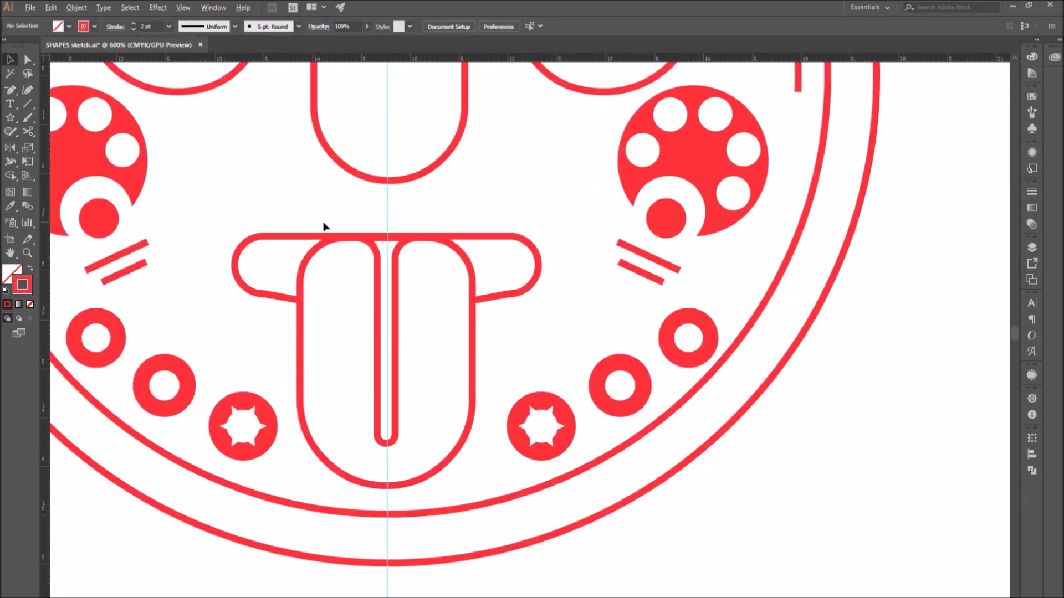
# - Shorten the tongue's central slit slightly by raising its rounded lower end
pyautogui.moveTo(323, 226); pyautogui.dragTo(493, 377)
pyautogui.click(28, 59)
pyautogui.moveTo(548, 493); pyautogui.dragTo(513, 471)
pyautogui.moveTo(526, 485); pyautogui.dragTo(527, 477)
pyautogui.click(547, 455)
# - Swap fill and stroke on both inner forehead circles to make them solid red discs
pyautogui.click(10, 59)
pyautogui.click(465, 170)
pyautogui.keyDown('shift'); pyautogui.click(625, 171); pyautogui.keyUp('shift')
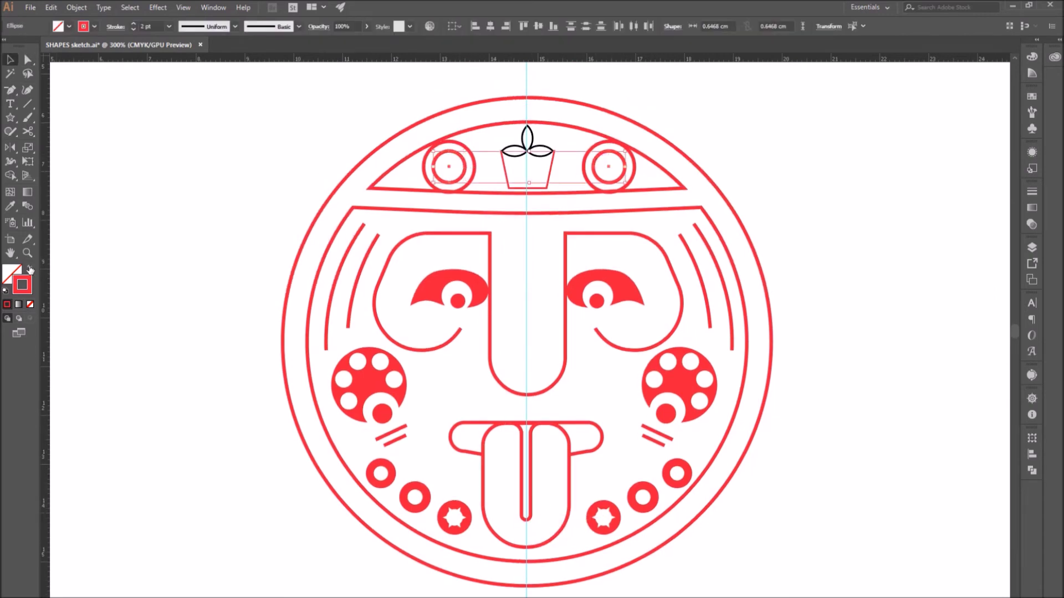
pyautogui.click(31, 268)
# - Subtract the large white circles from the two cheek discs with Minus Front
pyautogui.click(394, 407)
pyautogui.keyDown('shift'); pyautogui.click(370, 383); pyautogui.keyUp('shift')
pyautogui.click(1032, 471)
pyautogui.click(677, 401)
pyautogui.keyDown('shift'); pyautogui.click(678, 388); pyautogui.keyUp('shift')
pyautogui.click(920, 463)
# - Punch the rings of small white circles out of both cheek discs with Minus Front
pyautogui.click(381, 363)
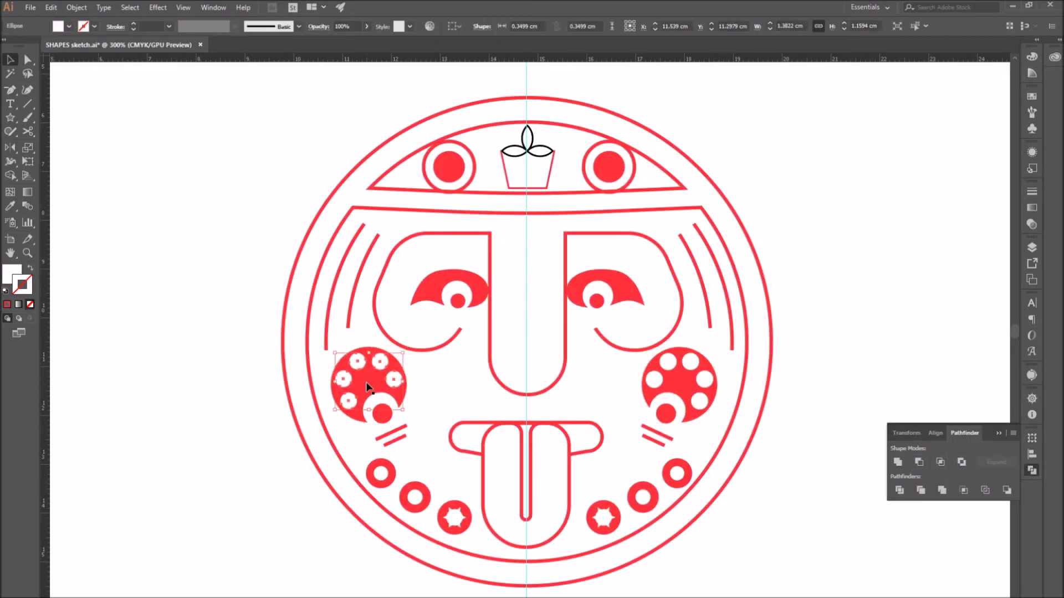
pyautogui.keyDown('shift'); pyautogui.click(368, 386); pyautogui.keyUp('shift')
pyautogui.keyDown('shift'); pyautogui.click(667, 363); pyautogui.keyUp('shift')
pyautogui.click(919, 463)
pyautogui.click(998, 433)
pyautogui.click(601, 505)
pyautogui.click(1032, 470)
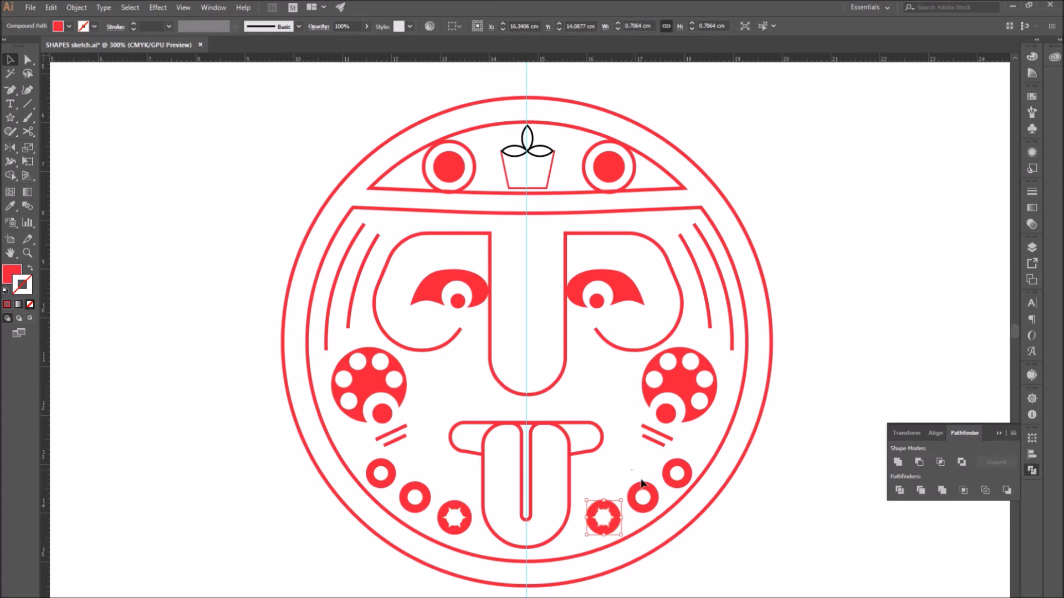
pyautogui.click(380, 473)
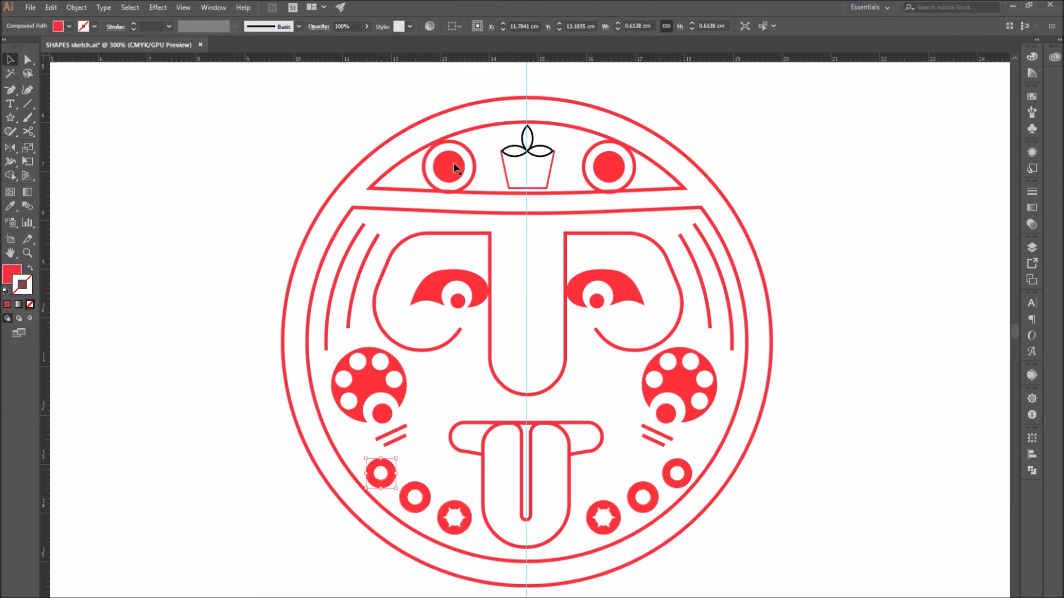
pyautogui.hotkey('ctrl', 'shift', 'a')
# - Draw a rectangle about 1.4 by 0.33 cm over the forehead pot's rim and subtract it from the pot
pyautogui.scroll(3, 519, 169)
pyautogui.press('m')
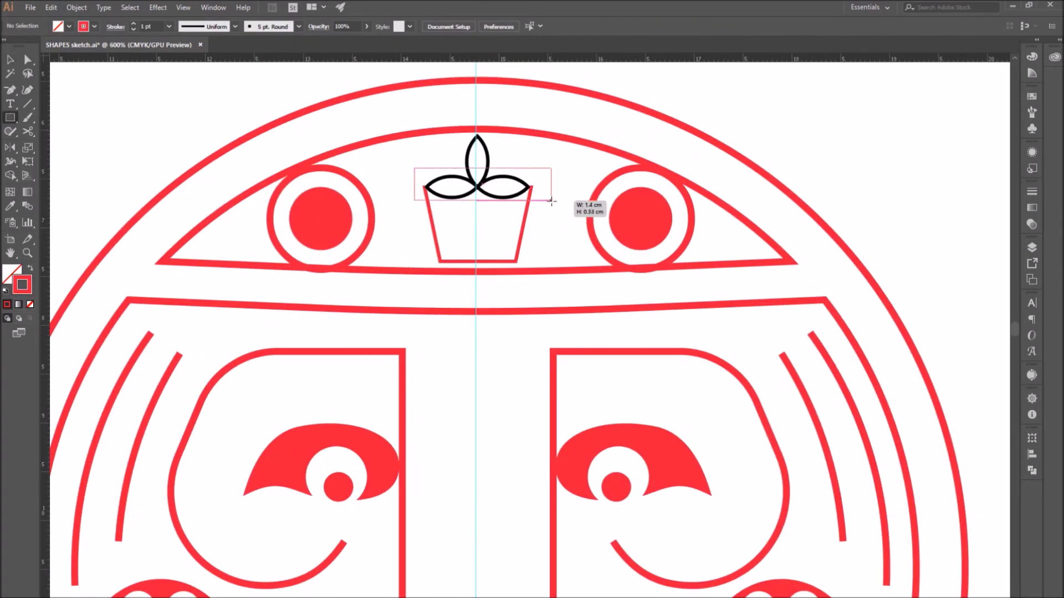
pyautogui.press('v')
pyautogui.keyDown('shift'); pyautogui.click(524, 225); pyautogui.keyUp('shift')
pyautogui.click(1031, 470)
pyautogui.click(920, 462)
# - Round the two lower corners of the forehead pot
pyautogui.scroll(-2, 903, 280)
pyautogui.press('a')
pyautogui.moveTo(731, 249)
pyautogui.mouseDown()
pyautogui.moveTo(657, 239)
pyautogui.moveTo(720, 266)
pyautogui.mouseUp()
pyautogui.moveTo(703, 264); pyautogui.dragTo(692, 251)
pyautogui.hotkey('ctrl', 'shift', 'a')
# - Make the forehead pot solid red and copy its fill without a stroke to the three leaves above it
pyautogui.moveTo(727, 366); pyautogui.dragTo(629, 303)
pyautogui.press('v')
pyautogui.click(571, 190)
pyautogui.hotkey('shift', 'x')
pyautogui.click(577, 167)
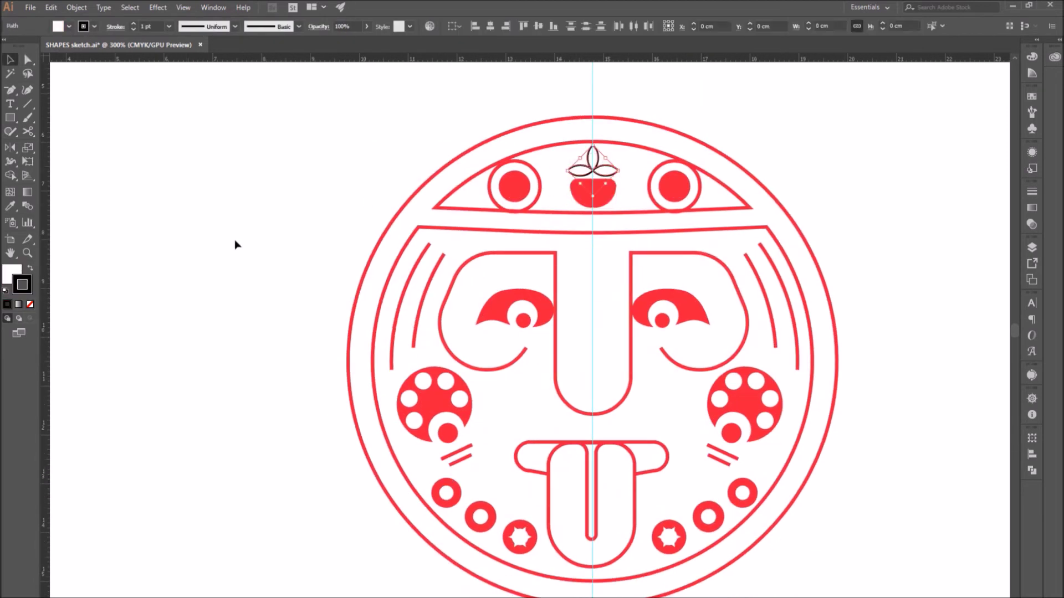
pyautogui.press('i')
pyautogui.click(593, 194)
pyautogui.press('v')
pyautogui.click(696, 401)
# - Thicken the strokes of the outer temple arcs on both sides and give them round caps
pyautogui.moveTo(931, 481); pyautogui.dragTo(858, 454)
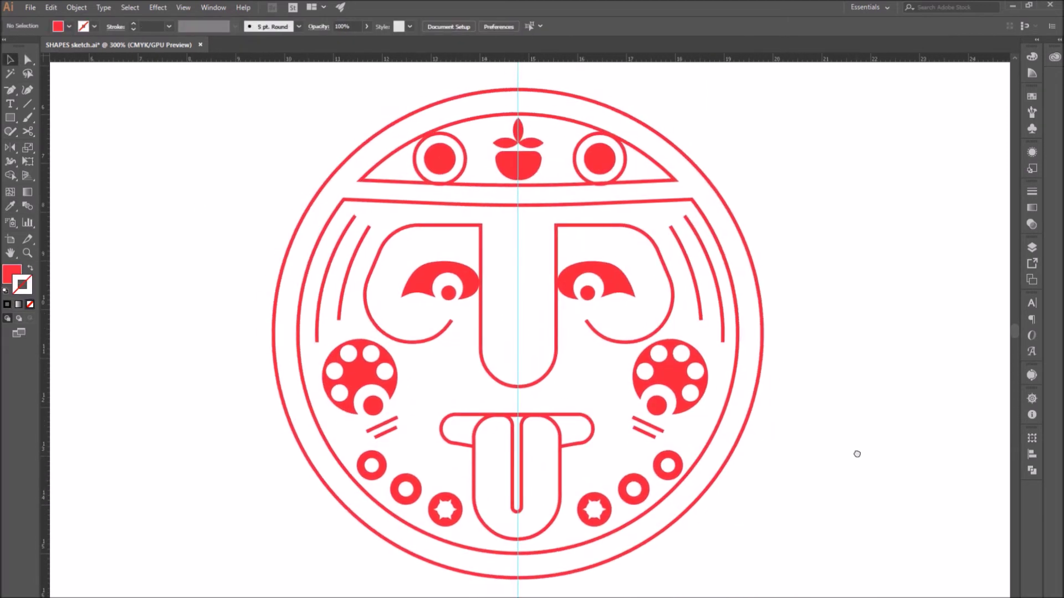
pyautogui.click(327, 268)
pyautogui.keyDown('shift'); pyautogui.click(713, 268); pyautogui.keyUp('shift')
pyautogui.doubleClick(133, 24)
pyautogui.click(326, 268)
pyautogui.keyDown('shift'); pyautogui.click(714, 267); pyautogui.keyUp('shift')
pyautogui.click(1032, 192)
pyautogui.click(938, 214)
# - Increase the stroke weight of the two inner temple arcs and round their ends
pyautogui.click(692, 266)
pyautogui.keyDown('shift'); pyautogui.click(348, 267); pyautogui.keyUp('shift')
pyautogui.click(134, 24)
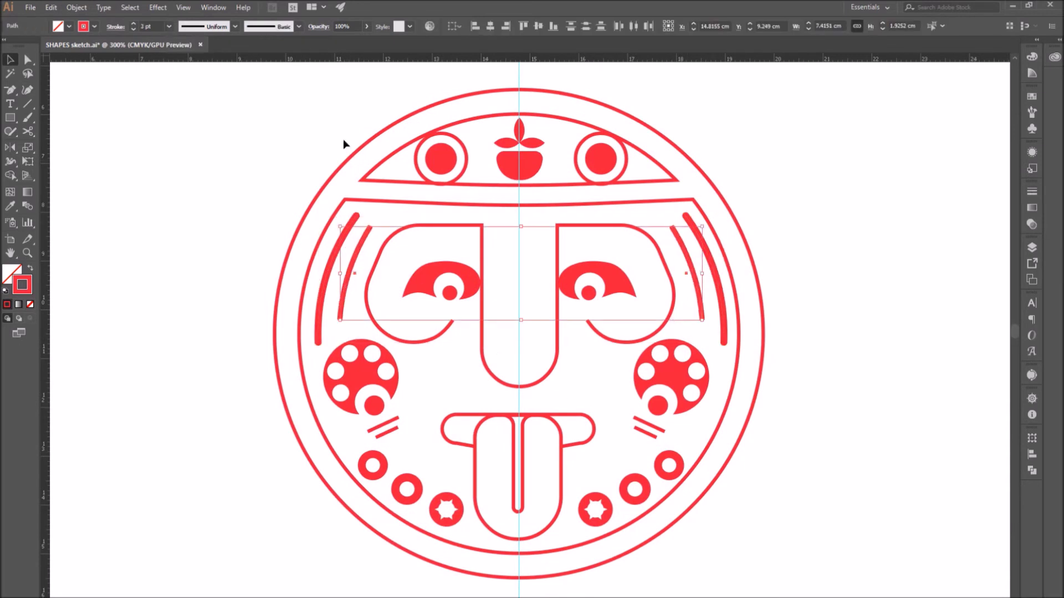
pyautogui.click(1032, 191)
pyautogui.click(938, 214)
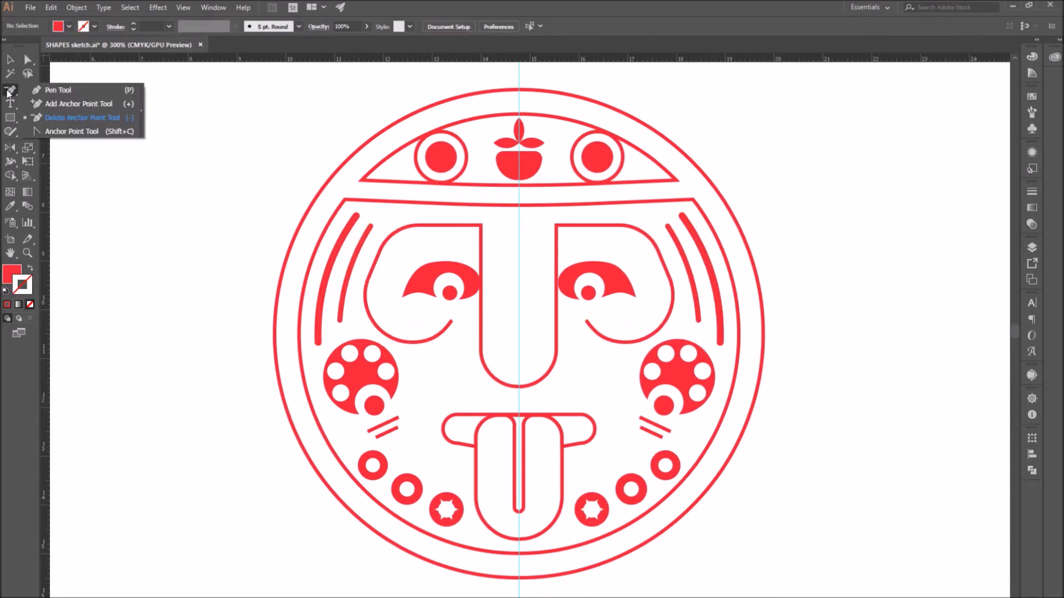
# - Draw a second curve inside the left brow with the Pen tool, from the lower hook around to the nose
pyautogui.click(61, 90)
pyautogui.click(452, 320)
pyautogui.moveTo(388, 325); pyautogui.dragTo(363, 293)
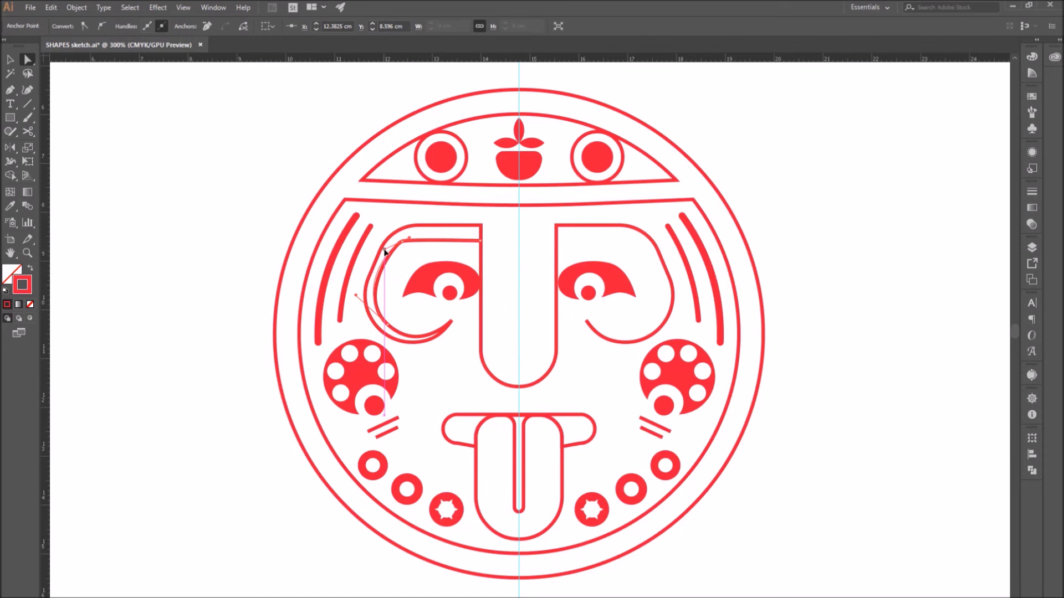
# - Adjust the anchors and handles of the inner left brow curve so it follows the outer outline
pyautogui.click(394, 276)
pyautogui.click(375, 288)
pyautogui.click(394, 280)
pyautogui.click(375, 291)
pyautogui.moveTo(356, 295); pyautogui.dragTo(360, 298)
pyautogui.click(394, 277)
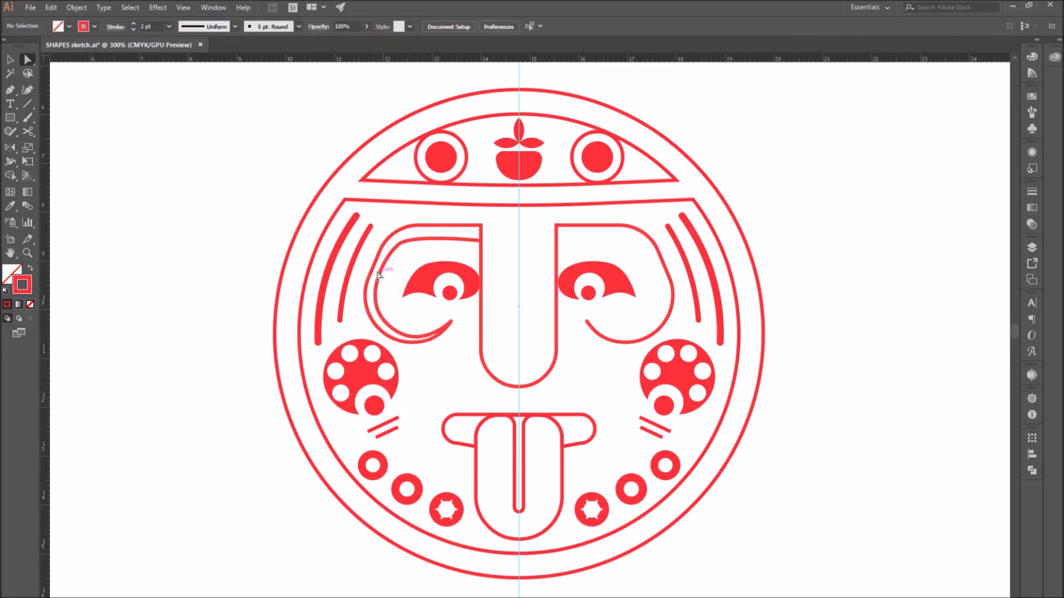
# - Smooth the upper outer bend of the left brow's curves into even arcs
pyautogui.click(381, 268)
pyautogui.moveTo(420, 267); pyautogui.dragTo(431, 299)
pyautogui.moveTo(407, 242); pyautogui.dragTo(423, 234)
pyautogui.click(423, 328)
pyautogui.press('v')
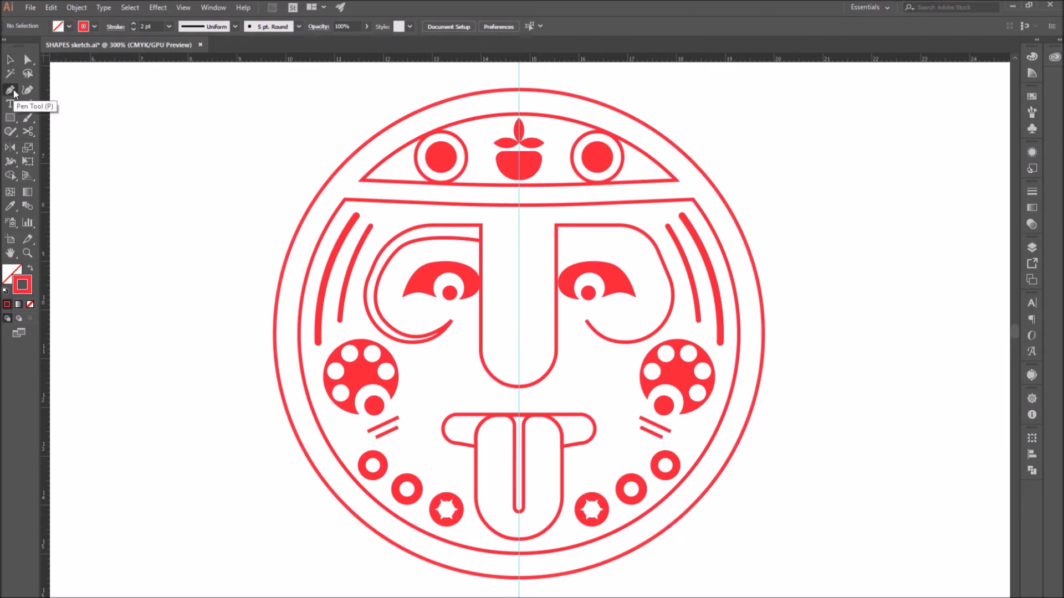
# - Create a 3-sided polygon, scale it to about 0.79 cm wide and place it on the centre line at the nose's top
pyautogui.moveTo(11, 118); pyautogui.dragTo(61, 160)
pyautogui.click(506, 254)
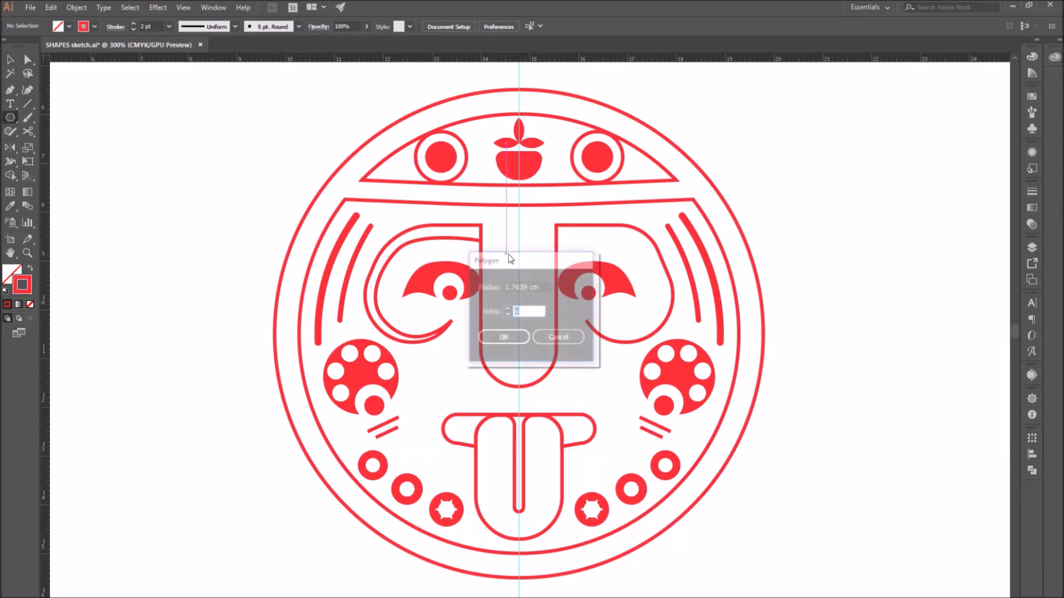
pyautogui.write('3')
pyautogui.press('Return')
pyautogui.click(10, 59)
pyautogui.moveTo(434, 298); pyautogui.dragTo(541, 201)
pyautogui.moveTo(572, 190); pyautogui.dragTo(531, 239)
# - Cut the triangle at both lower corners and delete its base to leave a chevron
pyautogui.click(28, 131)
pyautogui.click(499, 250)
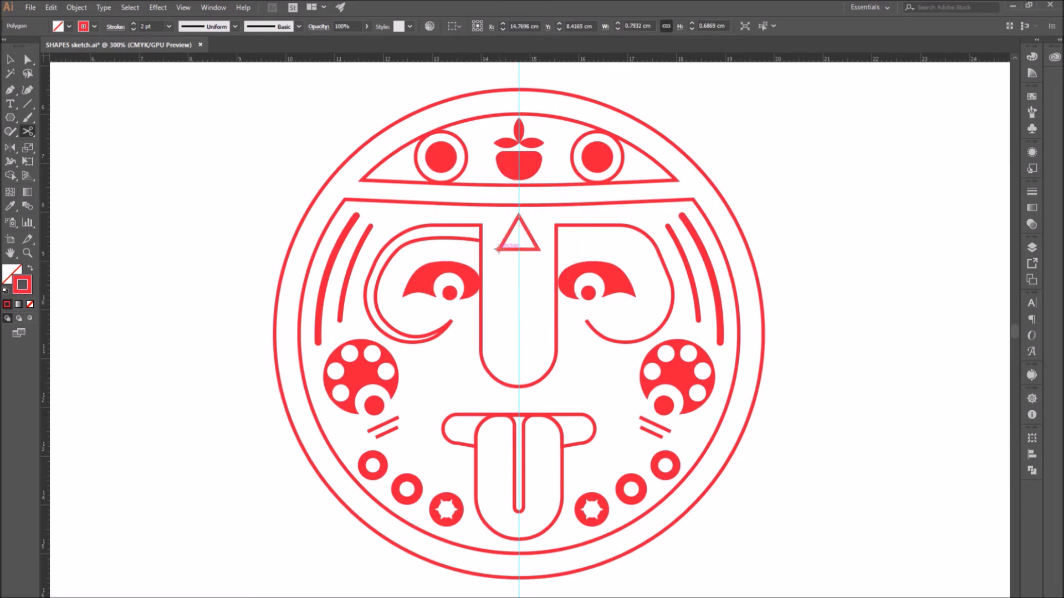
pyautogui.click(538, 250)
pyautogui.click(27, 60)
pyautogui.click(527, 249)
pyautogui.press('Delete')
# - Flatten the chevron to about 0.29 cm high and give it a 5 pt stroke
pyautogui.click(178, 309)
pyautogui.moveTo(518, 217); pyautogui.dragTo(519, 232)
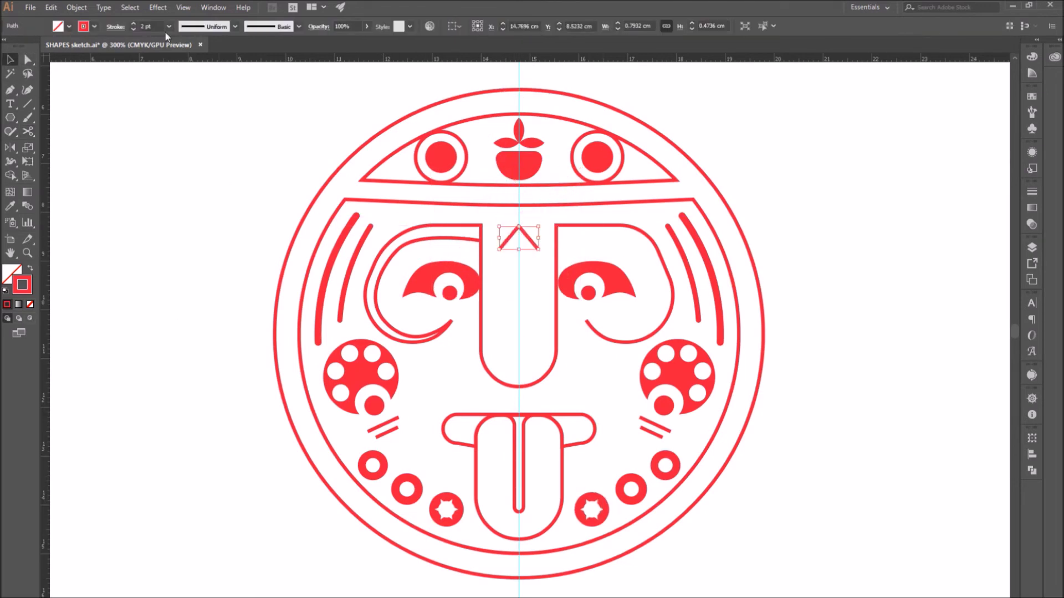
pyautogui.click(507, 287)
# - Copy the chevron straight down the nose and repeat the copy for a column of five
pyautogui.moveTo(530, 246); pyautogui.dragTo(530, 270)
pyautogui.hotkey('ctrl', 'd')
pyautogui.hotkey('ctrl', 'd')
pyautogui.hotkey('ctrl', 'd')
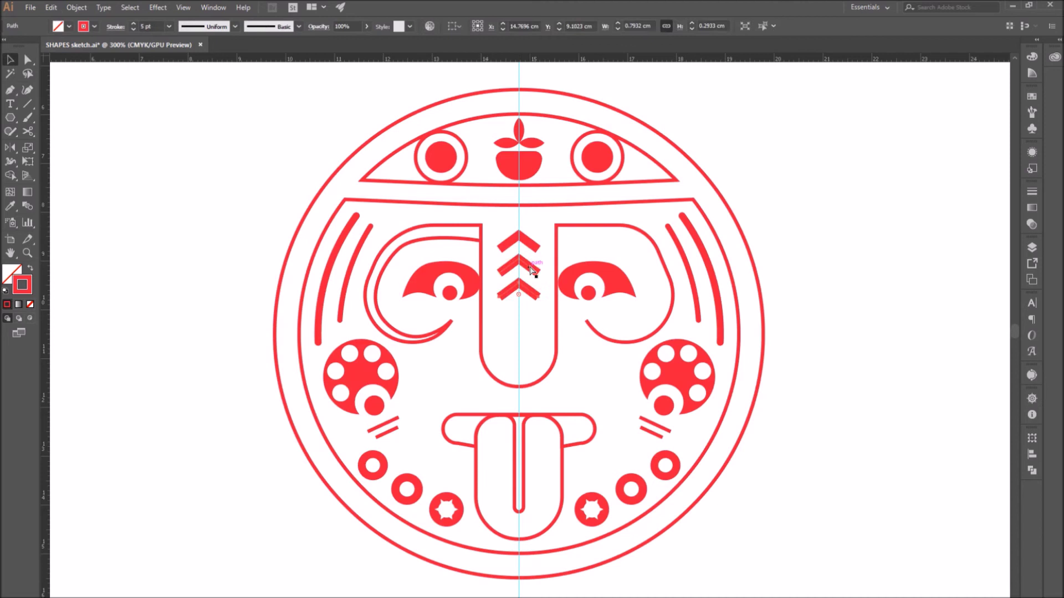
pyautogui.click(630, 514)
# - Draw a circle about 0.61 cm wide between the left cheek and nose and make it solid red
pyautogui.moveTo(457, 379); pyautogui.dragTo(473, 394)
pyautogui.click(10, 60)
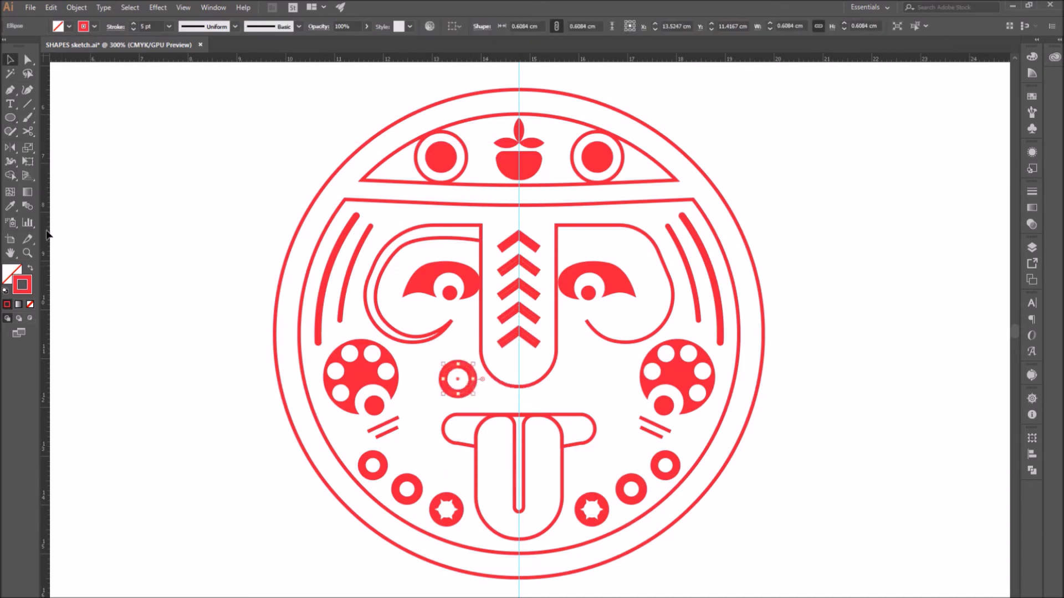
pyautogui.click(30, 269)
pyautogui.click(426, 512)
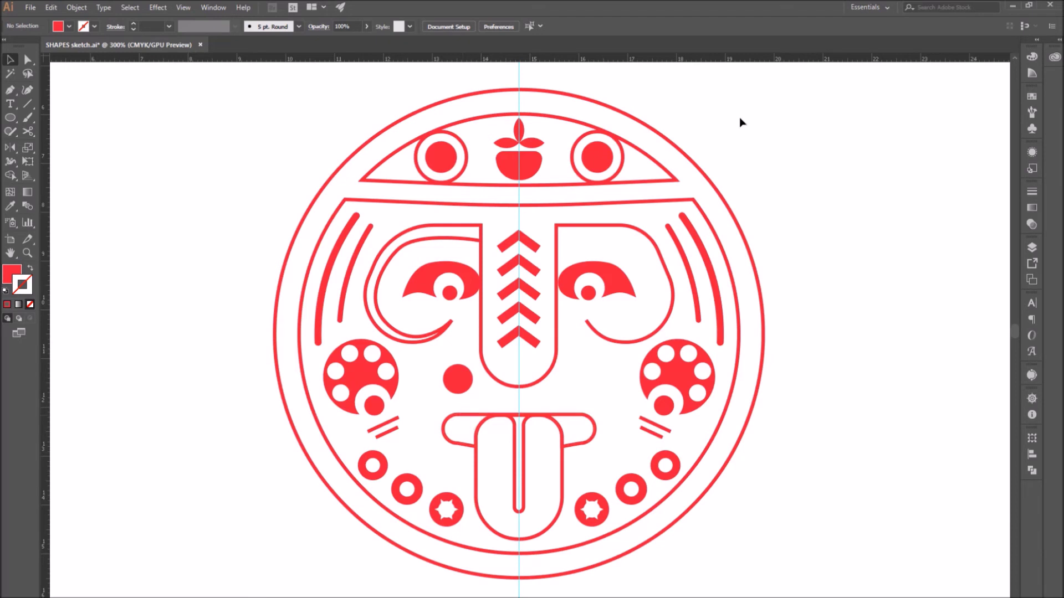
# - Make the outermost circle's stroke much heavier and set the inner face outline to 3 pt
pyautogui.click(693, 162)
pyautogui.click(169, 27)
pyautogui.click(187, 139)
pyautogui.click(264, 578)
pyautogui.click(333, 213)
pyautogui.click(169, 27)
pyautogui.click(184, 102)
pyautogui.click(436, 425)
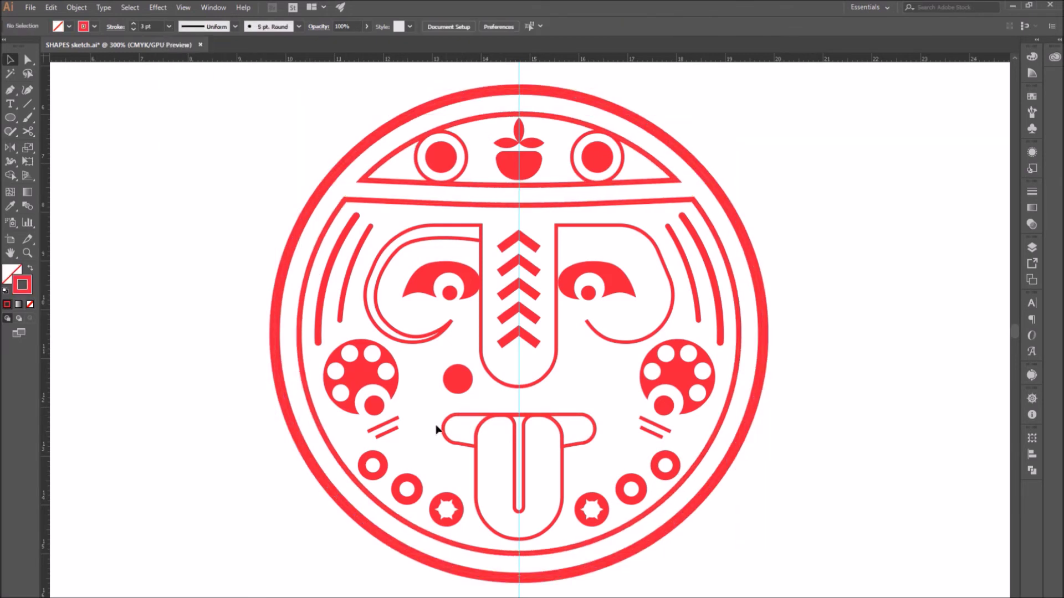
# - Draw a small white circle without a stroke in the centre of the forehead pot
pyautogui.moveTo(10, 117); pyautogui.dragTo(61, 146)
pyautogui.moveTo(518, 166); pyautogui.dragTo(528, 175)
pyautogui.press('d')
pyautogui.press('/')
pyautogui.press('v')
pyautogui.click(627, 441)
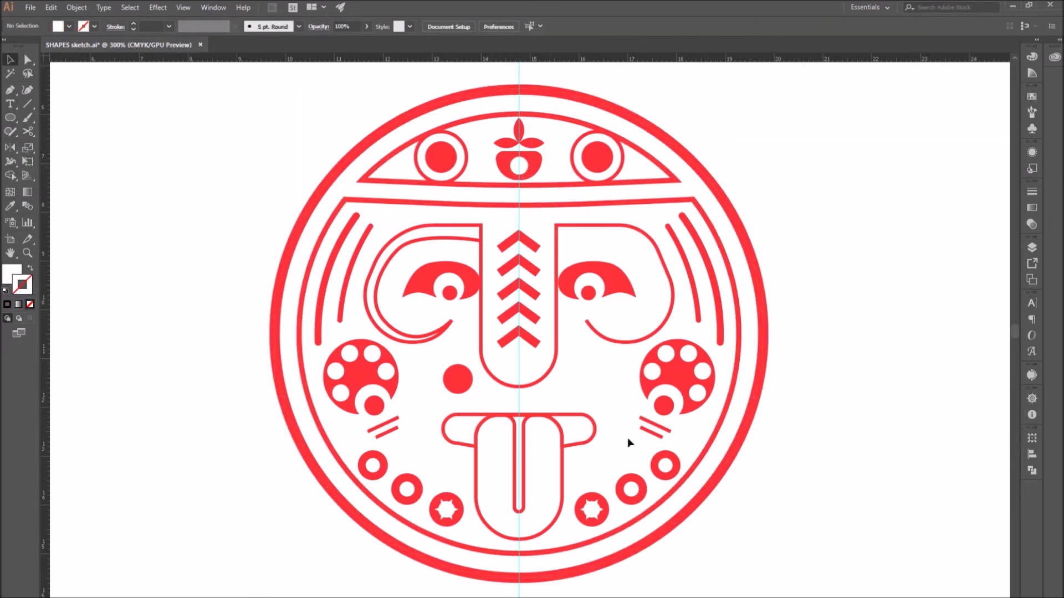
# - Draw a six-pointed star about 0.35 cm wide inside the small red circle beside the nose and align their centres
pyautogui.moveTo(458, 380); pyautogui.dragTo(493, 409)
pyautogui.press('v')
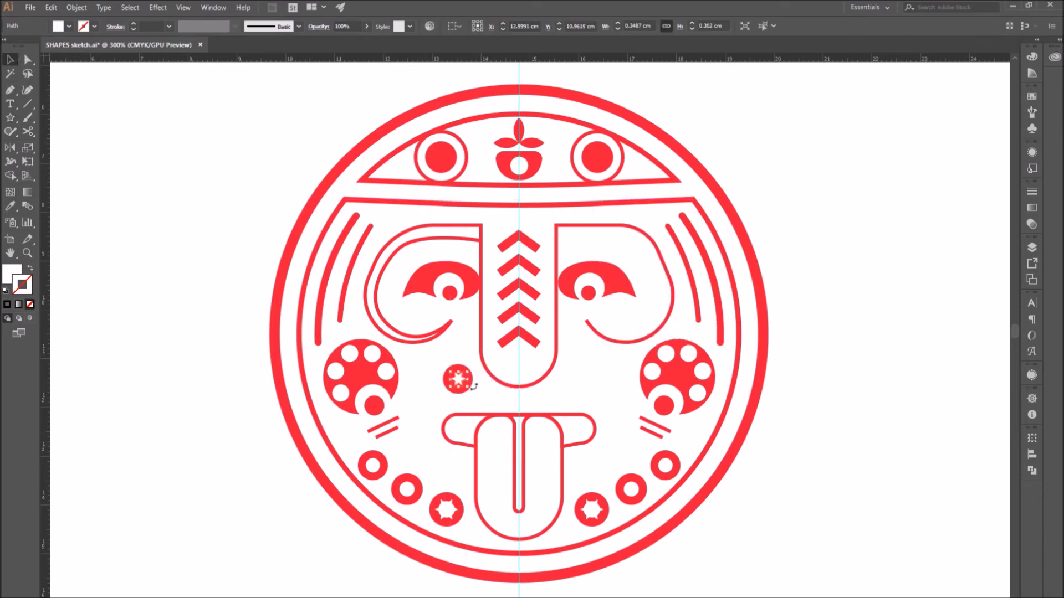
pyautogui.keyDown('shift'); pyautogui.click(469, 386); pyautogui.keyUp('shift')
pyautogui.click(536, 26)
# - Turn the small circle beside the nose into a red outline and give its star a red fill without a stroke
pyautogui.click(470, 383)
pyautogui.hotkey('shift', 'x')
pyautogui.click(458, 379)
pyautogui.press(',')
pyautogui.hotkey('shift', 'x')
pyautogui.press('/')
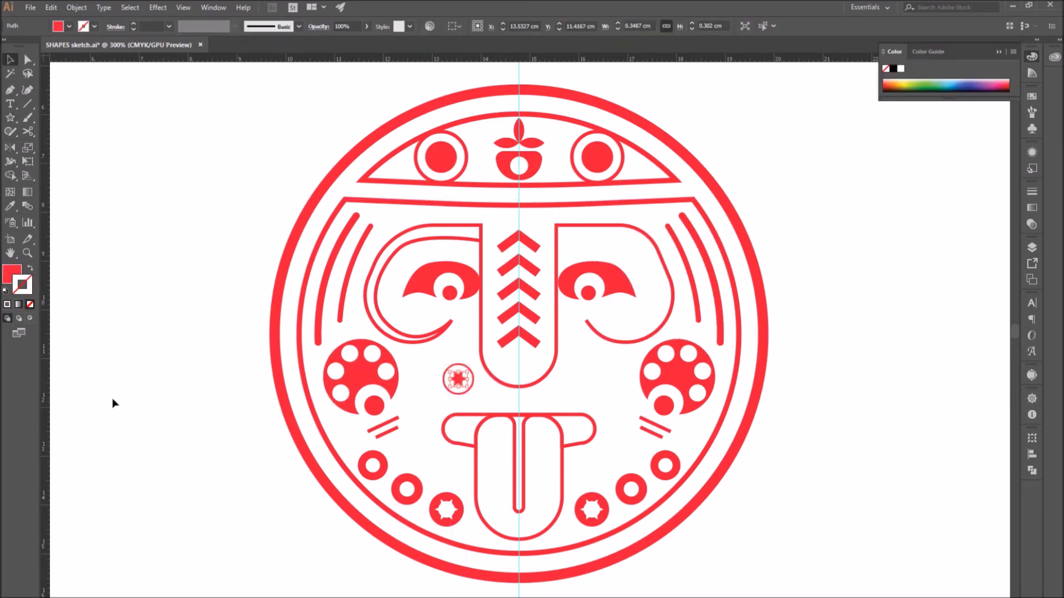
pyautogui.click(113, 404)
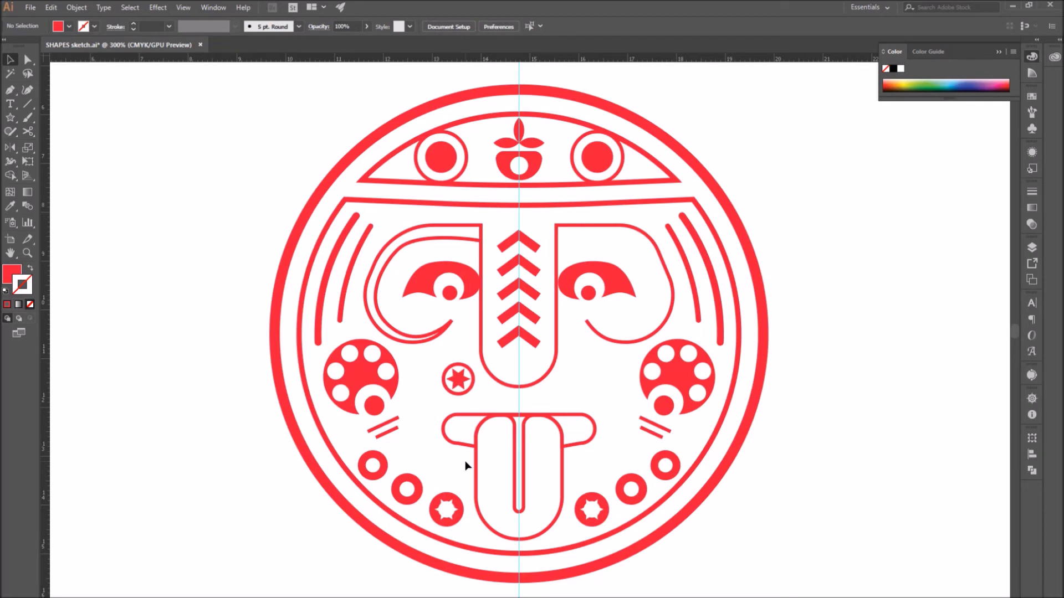
# - Expand the brow-and-nose outline into filled shapes
pyautogui.click(512, 386)
pyautogui.click(76, 7)
pyautogui.click(99, 130)
pyautogui.click(510, 380)
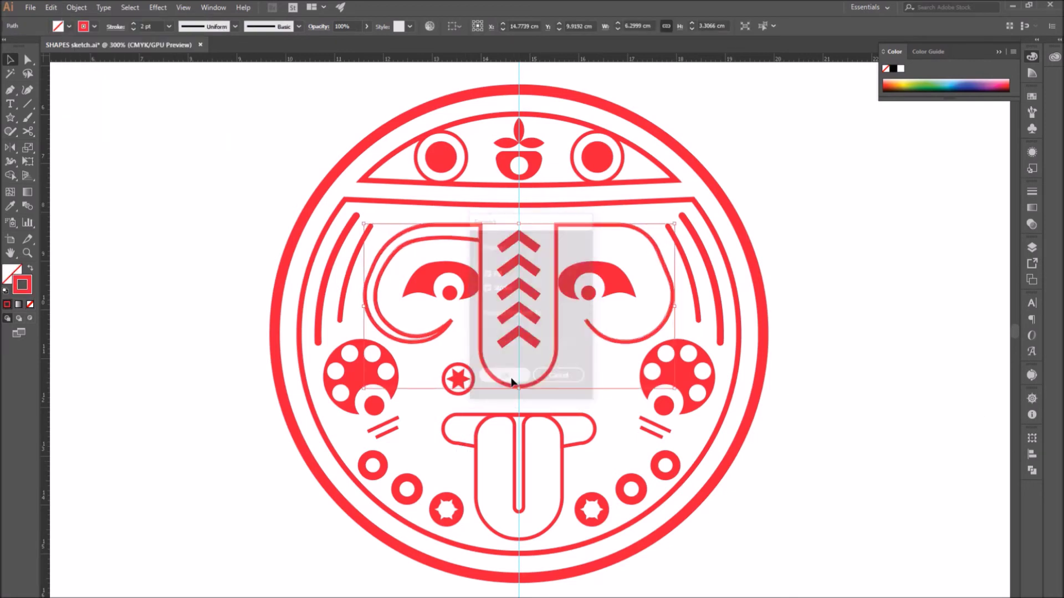
# - Remove the unwanted segments of the expanded brow-and-nose outline, leaving solid, tapering red brow curls
pyautogui.click(475, 336)
pyautogui.press('a')
pyautogui.click(447, 329)
pyautogui.press('Delete')
pyautogui.press('Delete')
pyautogui.click(481, 339)
pyautogui.press('v')
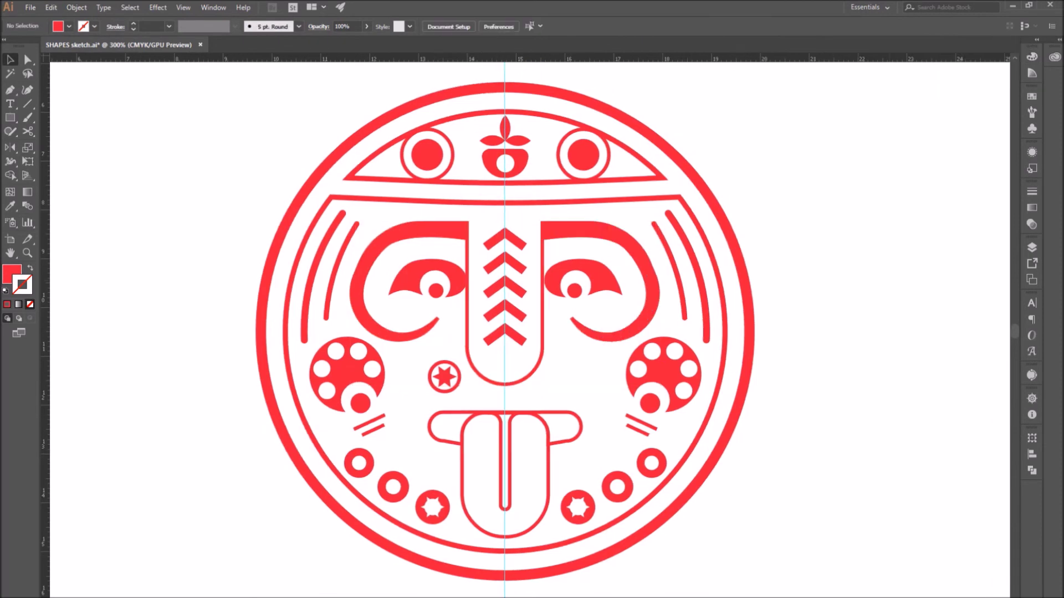
# - Fill the mouth shape red and give it a white, stroke-free interior about 2.7 cm wide
pyautogui.click(452, 413)
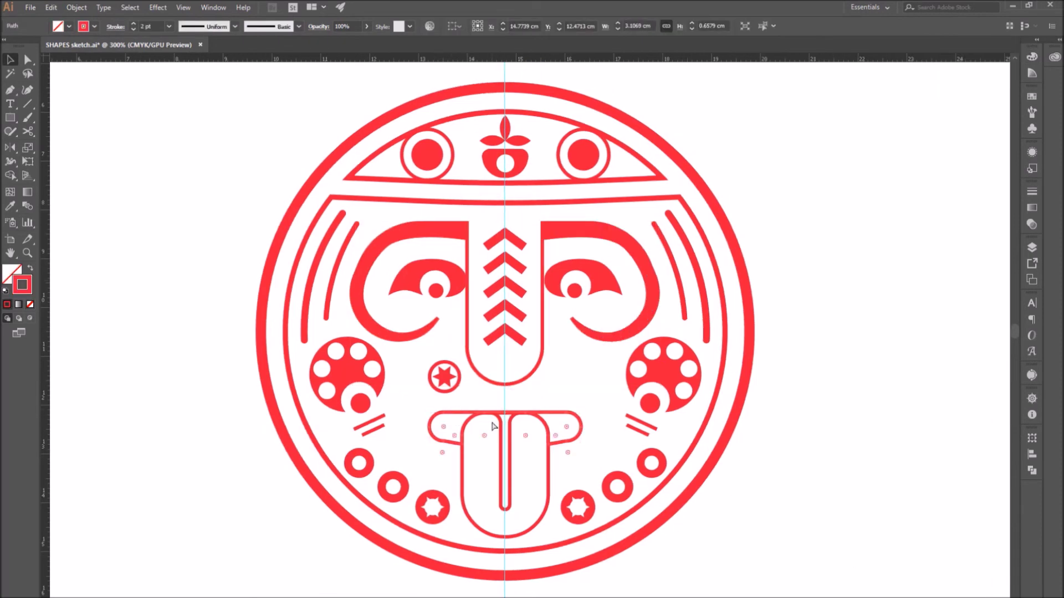
pyautogui.click(30, 268)
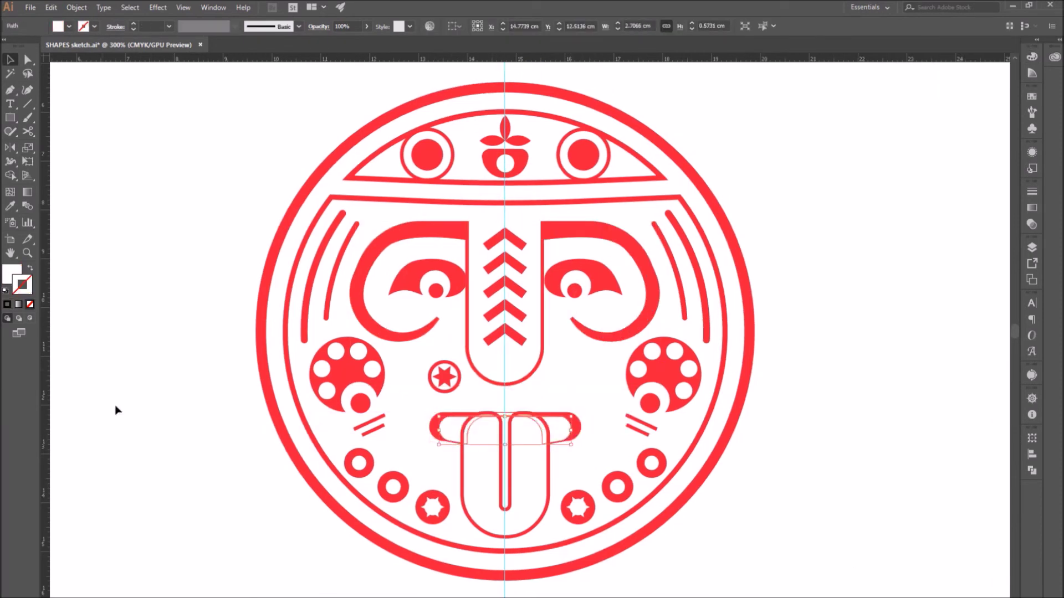
pyautogui.click(116, 408)
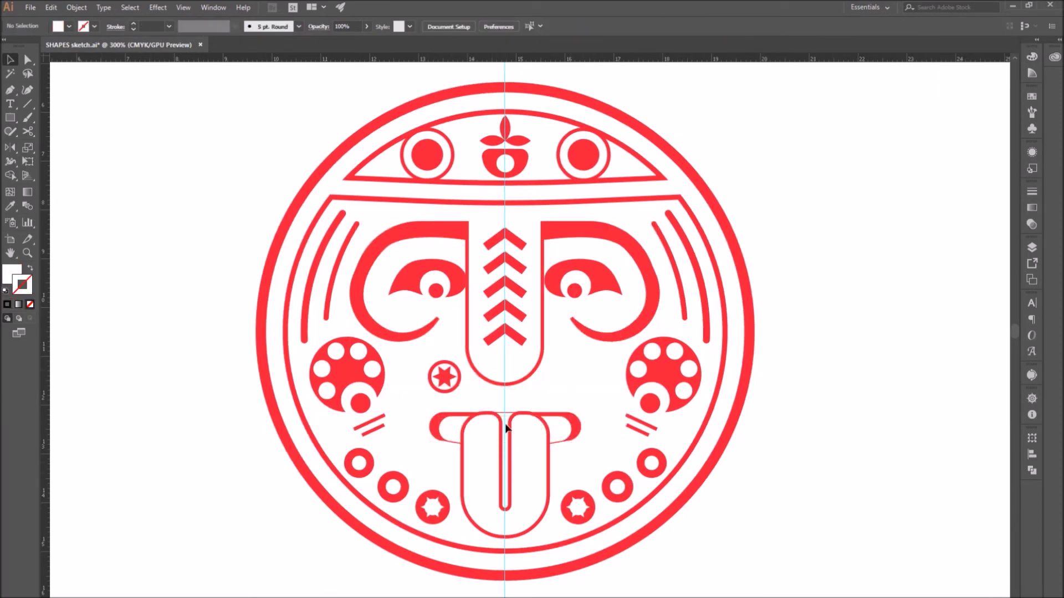
# - Divide the white mouth interior along the tongue outline with Pathfinder, keeping only its side parts
pyautogui.doubleClick(457, 426)
pyautogui.press('m')
pyautogui.press('v')
pyautogui.press('Escape')
pyautogui.click(548, 488)
pyautogui.keyDown('shift'); pyautogui.click(576, 426); pyautogui.keyUp('shift')
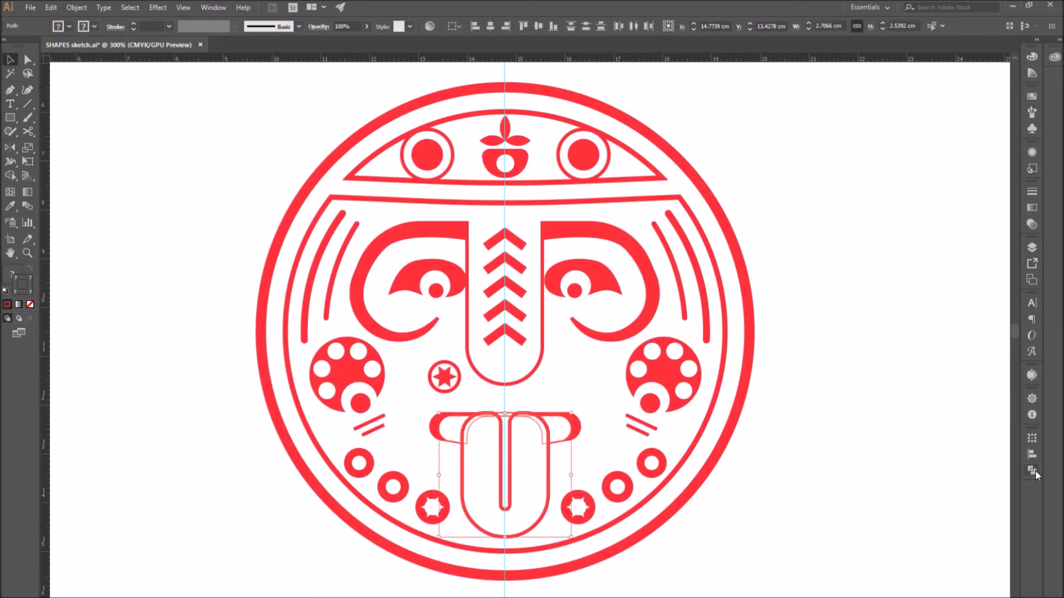
pyautogui.click(1032, 470)
pyautogui.click(898, 487)
pyautogui.doubleClick(567, 436)
pyautogui.doubleClick(642, 512)
# - Draw a red rectangle about 1.26 by 0.06 cm without a stroke along the mouth's upper edge and combine it with the mouth
pyautogui.scroll(2, 496, 428)
pyautogui.moveTo(506, 418); pyautogui.dragTo(505, 422)
pyautogui.hotkey('ctrl', 'shift', 'a')
pyautogui.press('m')
pyautogui.moveTo(585, 406); pyautogui.dragTo(586, 406)
pyautogui.hotkey('shift', 'x')
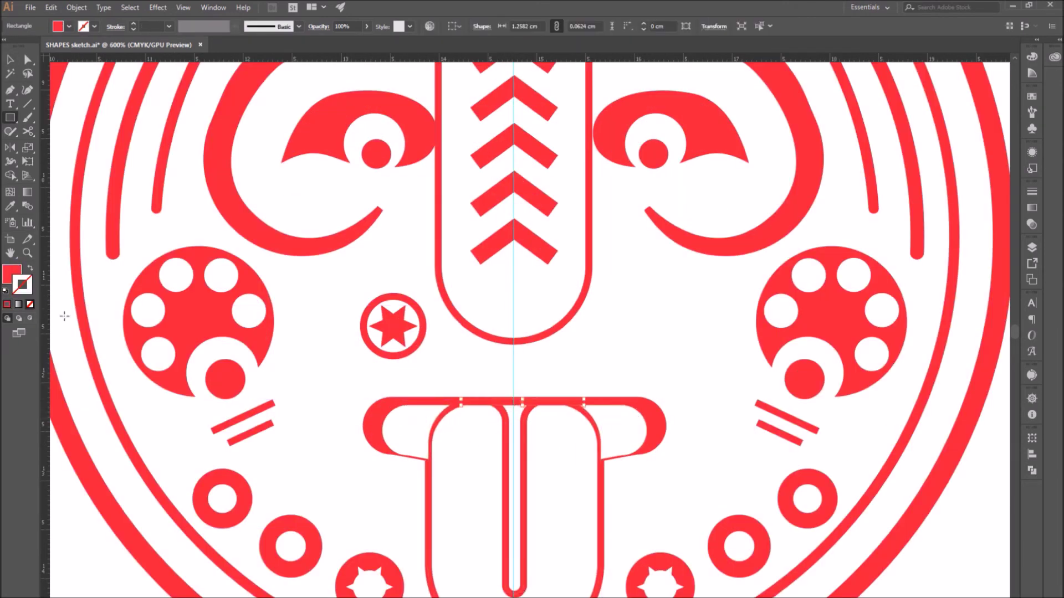
pyautogui.press('v')
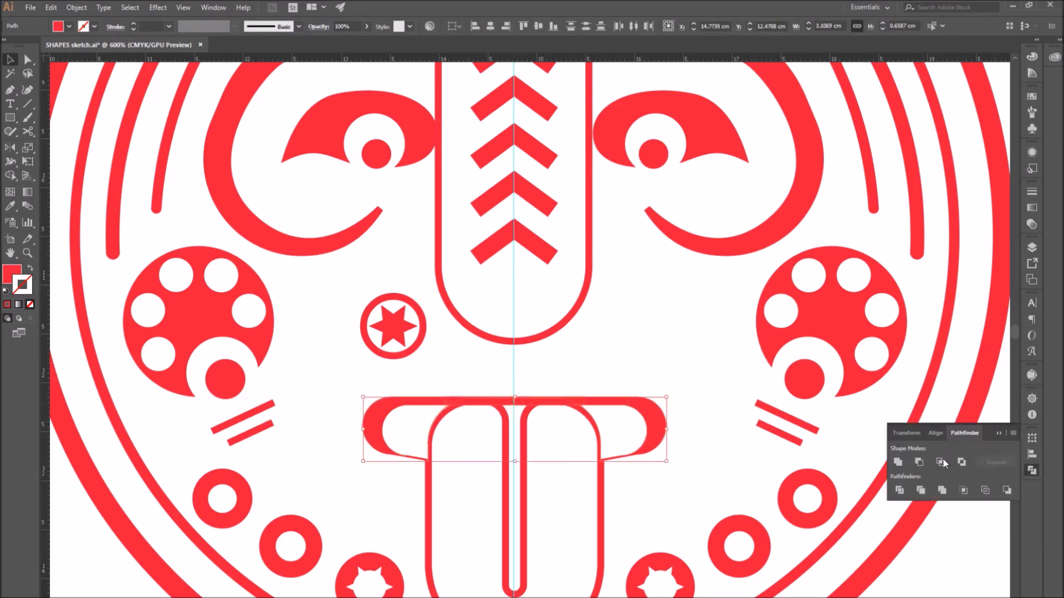
pyautogui.rightClick(635, 420)
pyautogui.press('Escape')
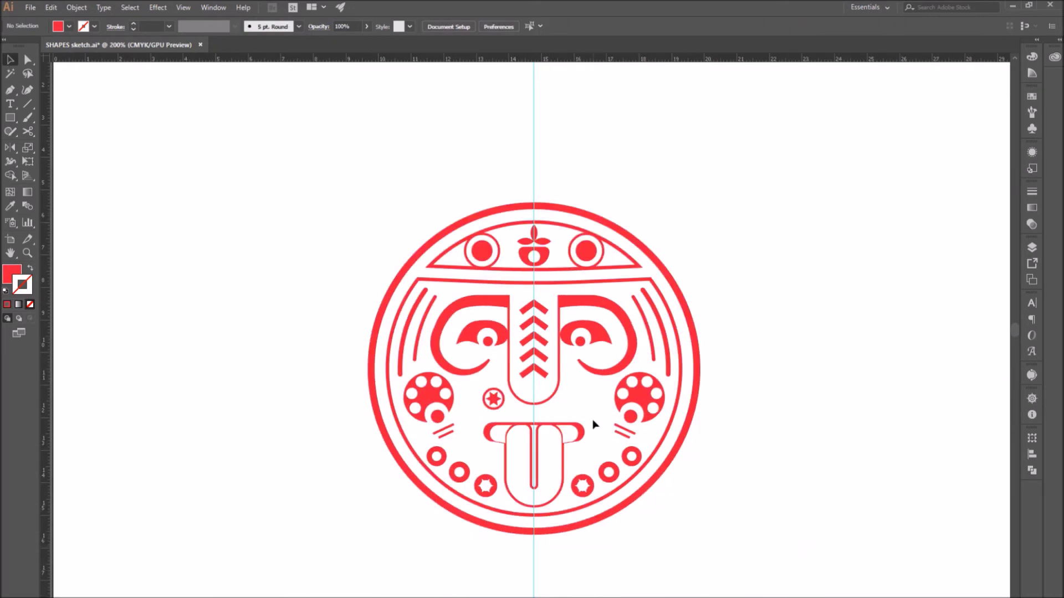
# - Draw a thin red bar beside the nose and slant its ends into a parallelogram
pyautogui.scroll(2, 552, 546)
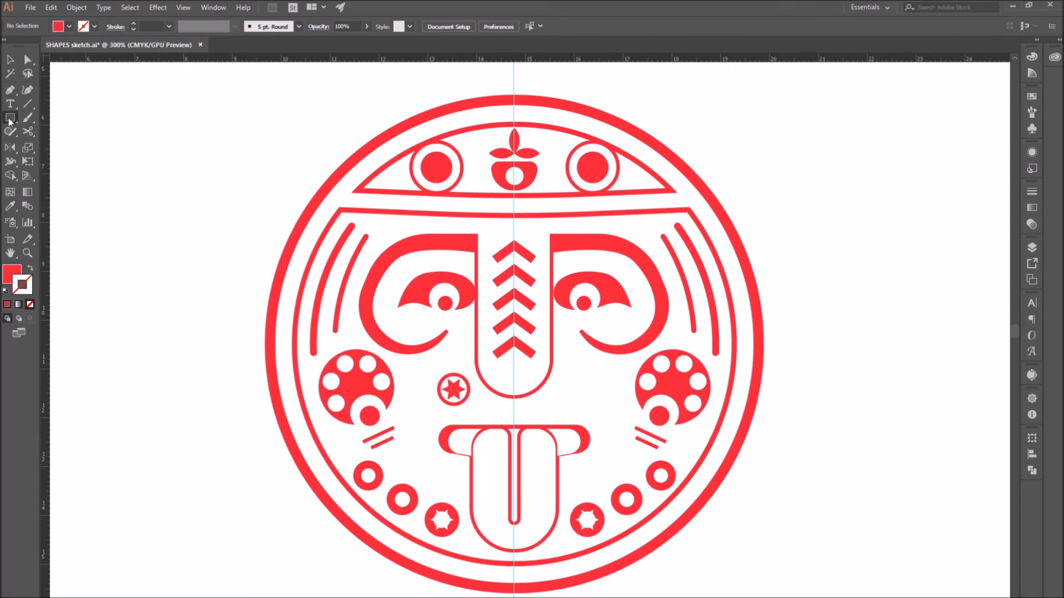
pyautogui.press('a')
pyautogui.moveTo(607, 395); pyautogui.dragTo(603, 395)
pyautogui.hotkey('ctrl', 'z')
pyautogui.click(558, 394)
pyautogui.keyDown('shift'); pyautogui.click(608, 394); pyautogui.keyUp('shift')
pyautogui.click(681, 548)
# - Draw two horizontal red lines without a fill beneath the slanted bar
pyautogui.click(27, 103)
pyautogui.click(569, 404)
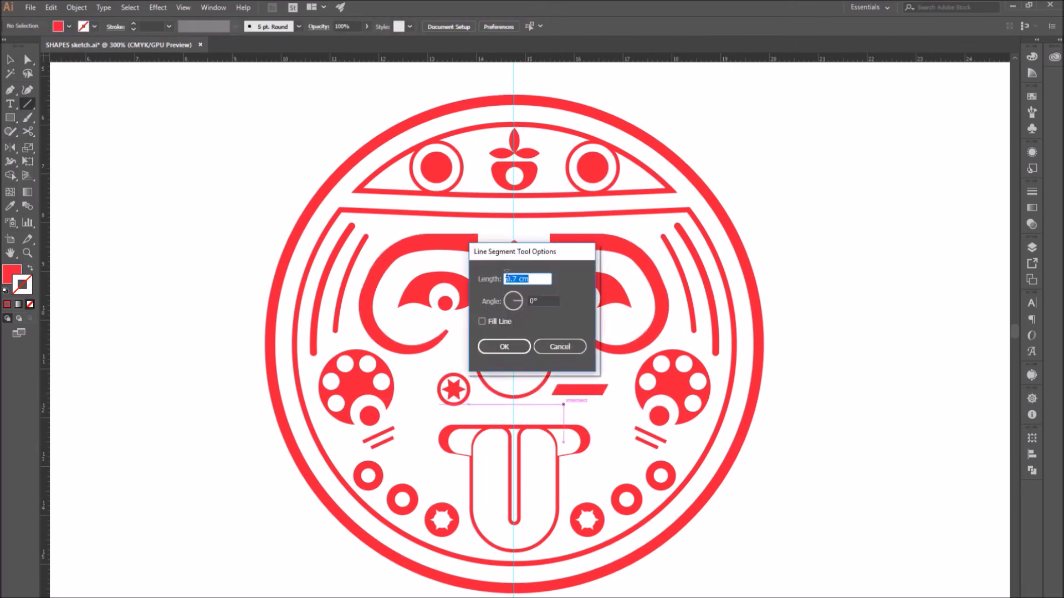
pyautogui.click(503, 346)
pyautogui.click(30, 268)
pyautogui.press('v')
pyautogui.moveTo(583, 404)
pyautogui.mouseDown()
pyautogui.moveTo(566, 404)
pyautogui.moveTo(593, 414)
pyautogui.moveTo(561, 355)
pyautogui.moveTo(592, 420)
pyautogui.moveTo(427, 386)
pyautogui.moveTo(466, 421)
pyautogui.mouseUp()
pyautogui.click(581, 413)
# - Delete the small star circle beside the nose
pyautogui.press('a')
pyautogui.click(10, 59)
pyautogui.click(454, 405)
pyautogui.press('Delete')
# - Reflect a copy of the slanted bar and its two lines to the opposite side of the nose
pyautogui.click(584, 375)
pyautogui.doubleClick(10, 148)
pyautogui.click(803, 287)
pyautogui.press('v')
pyautogui.click(421, 373)
pyautogui.click(668, 404)
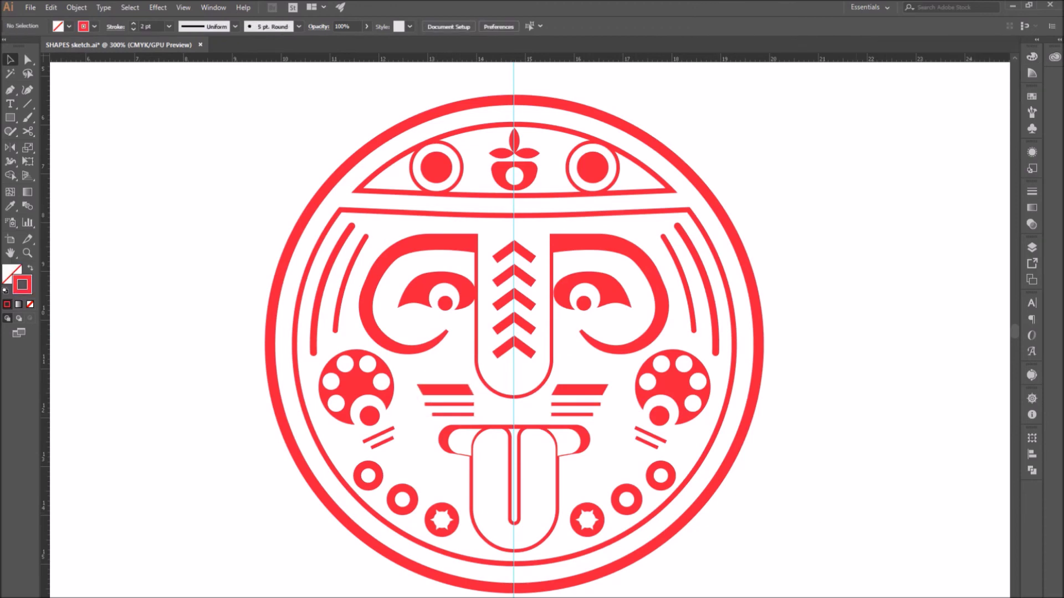
# - Draw a 29.7 by 21 cm rectangle covering the artboard and fill it with the orange swatch
pyautogui.hotkey('ctrl', '0')
pyautogui.press('m')
pyautogui.moveTo(195, 70); pyautogui.dragTo(922, 583)
pyautogui.hotkey('shift', 'x')
pyautogui.doubleClick(11, 274)
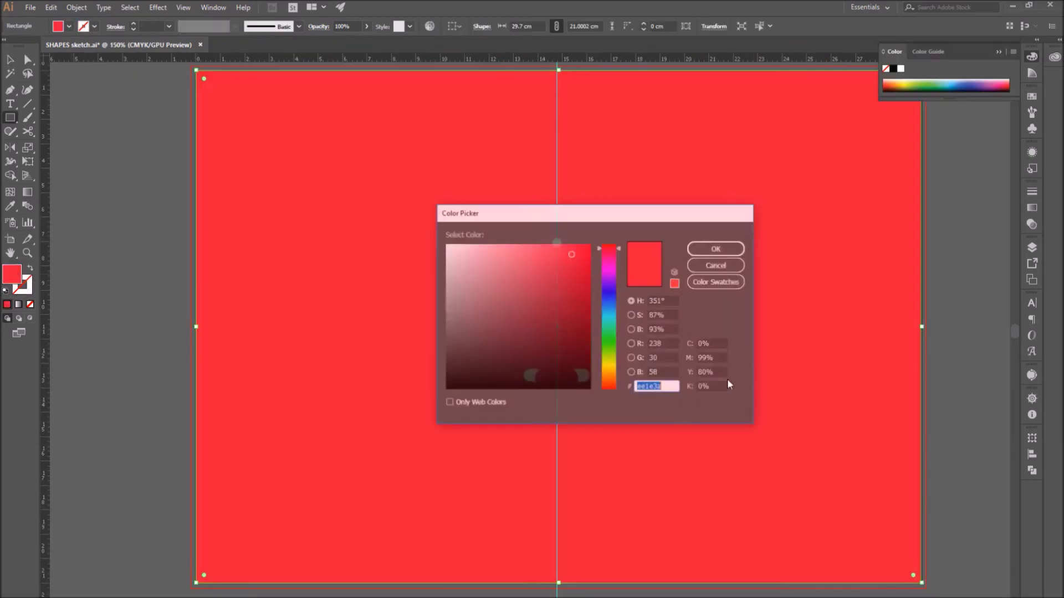
pyautogui.click(715, 282)
pyautogui.click(470, 343)
pyautogui.click(470, 330)
pyautogui.click(716, 247)
# - Place the orange background rectangle behind the face artwork and lock it
pyautogui.click(1032, 248)
pyautogui.click(902, 272)
pyautogui.click(1032, 247)
pyautogui.scroll(2, 603, 321)
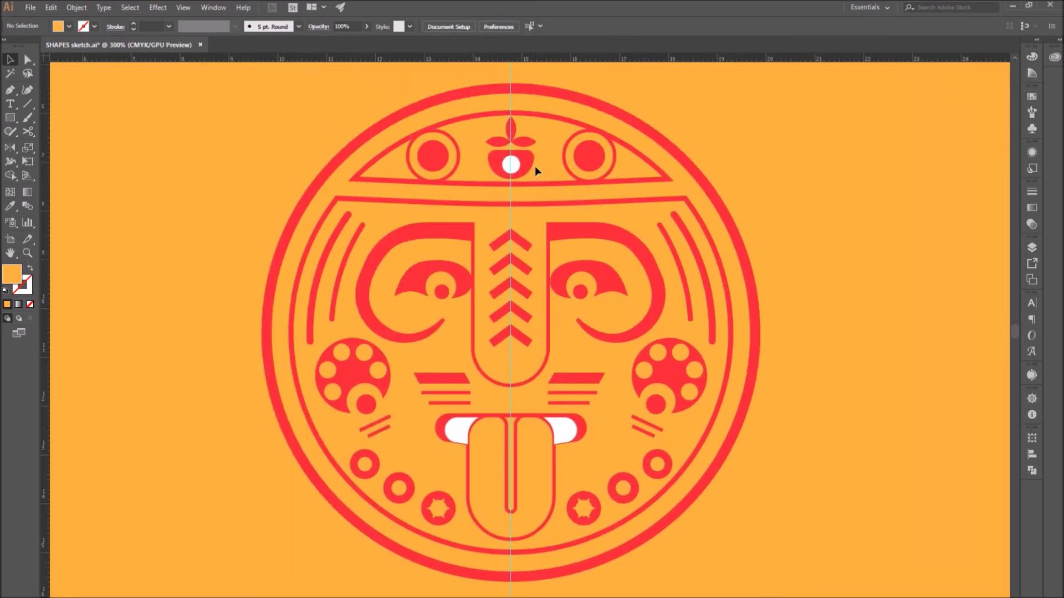
# - Cut the white circle out of the forehead pot with Minus Front
pyautogui.moveTo(535, 166); pyautogui.dragTo(516, 169)
pyautogui.click(1032, 470)
pyautogui.click(915, 459)
pyautogui.click(1031, 471)
# - Subtract the white interior pieces from the red mouth shape with Minus Front
pyautogui.moveTo(596, 454); pyautogui.dragTo(570, 432)
pyautogui.click(1032, 470)
pyautogui.click(915, 460)
pyautogui.click(1032, 470)
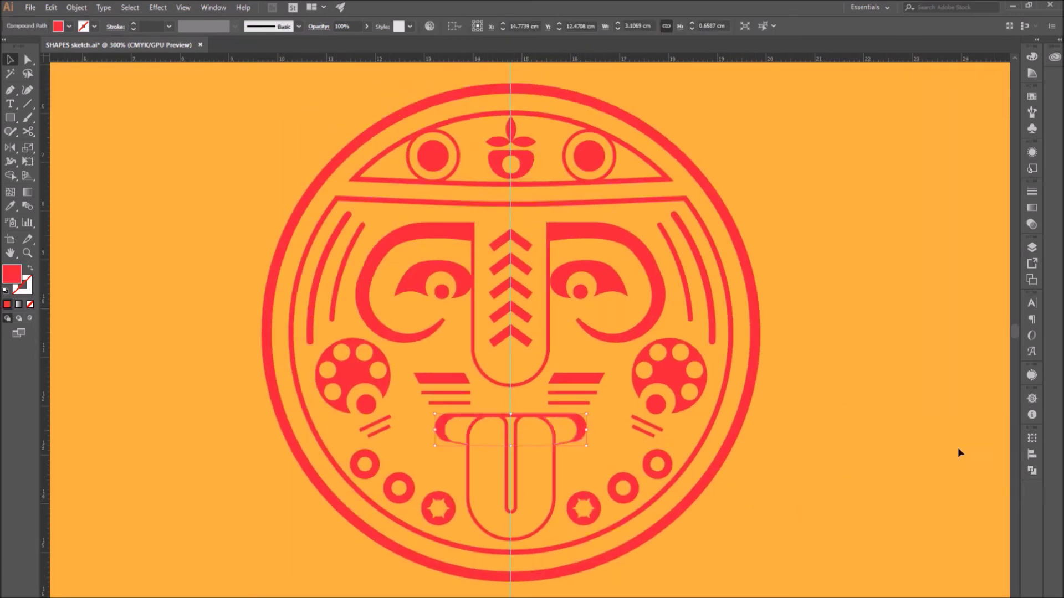
pyautogui.click(798, 519)
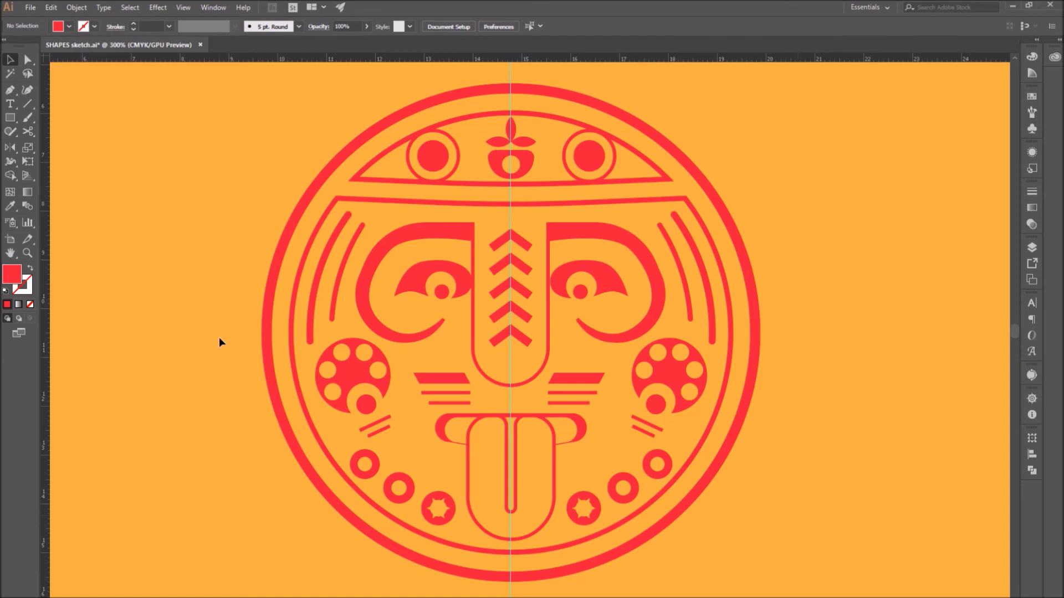
# - Nudge the right eye slightly left toward the nose
pyautogui.click(593, 290)
pyautogui.press('Left')
pyautogui.click(879, 351)
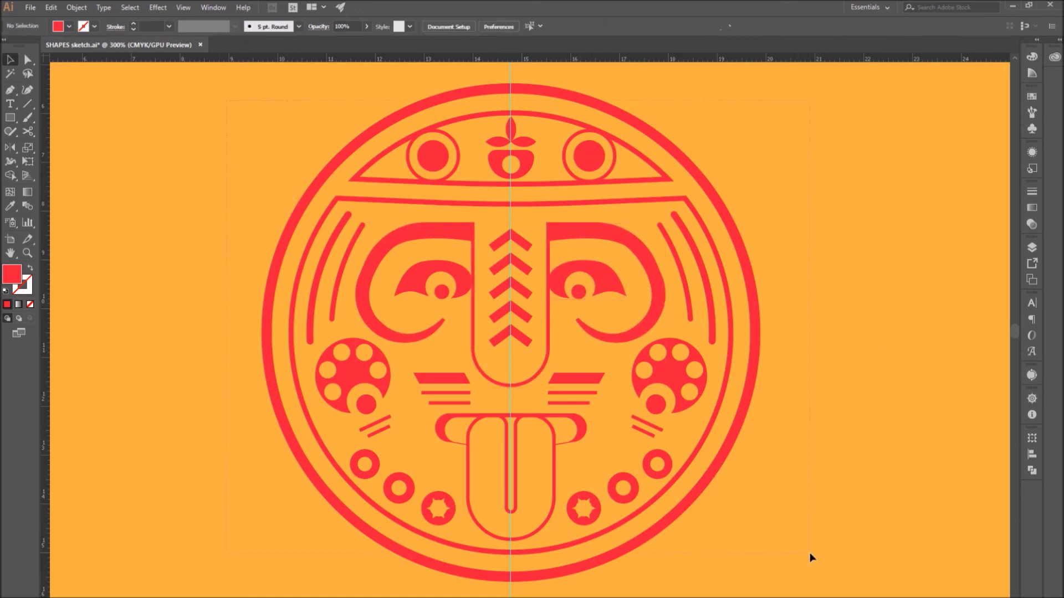
# - Increase the stroke weight of the two forehead rings
pyautogui.moveTo(810, 553); pyautogui.dragTo(810, 555)
pyautogui.click(458, 160)
pyautogui.keyDown('shift'); pyautogui.click(565, 158); pyautogui.keyUp('shift')
pyautogui.click(133, 23)
pyautogui.click(183, 102)
# - Thicken the outlines of the mouth, the tongue and the brow-and-nose shape by raising their stroke weights
pyautogui.click(576, 432)
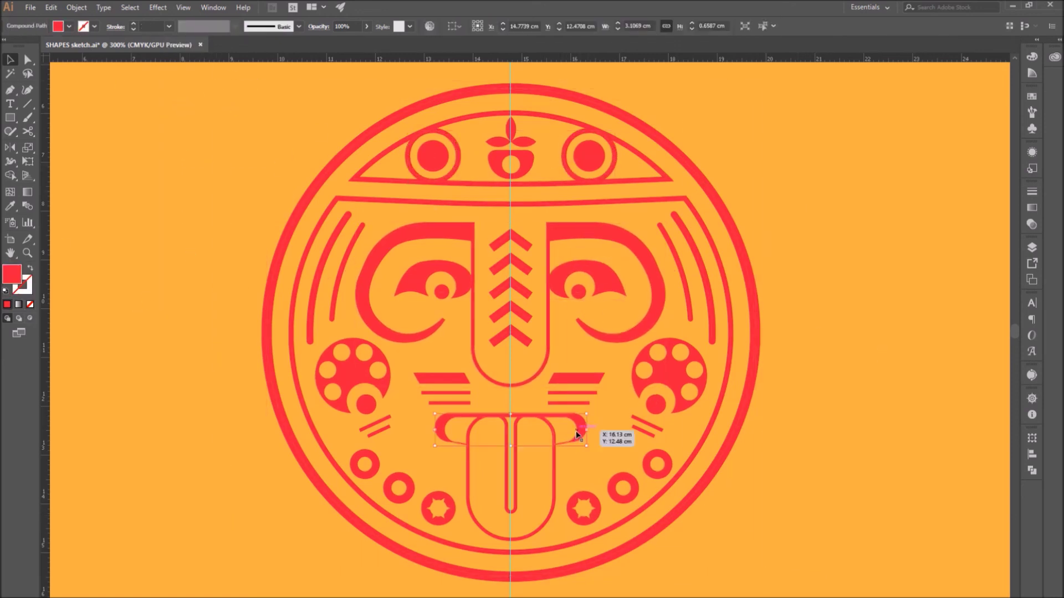
pyautogui.click(133, 24)
pyautogui.click(454, 490)
pyautogui.click(469, 490)
pyautogui.click(169, 26)
pyautogui.click(179, 103)
pyautogui.click(480, 533)
pyautogui.click(591, 330)
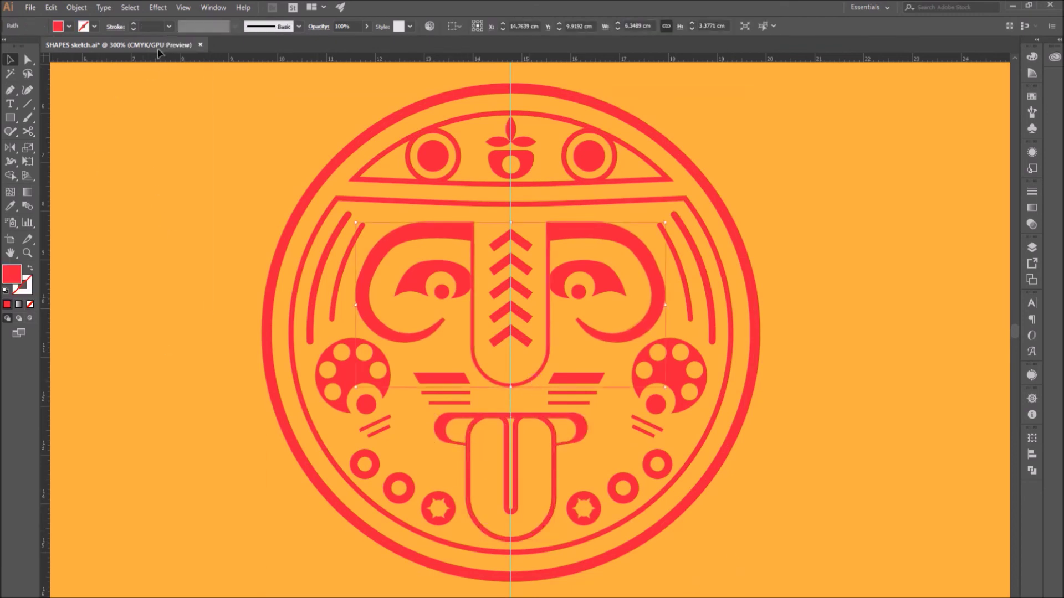
pyautogui.click(123, 336)
# - Give the short slanted cheek lines on both sides round caps
pyautogui.click(384, 422)
pyautogui.keyDown('shift'); pyautogui.click(643, 427); pyautogui.keyUp('shift')
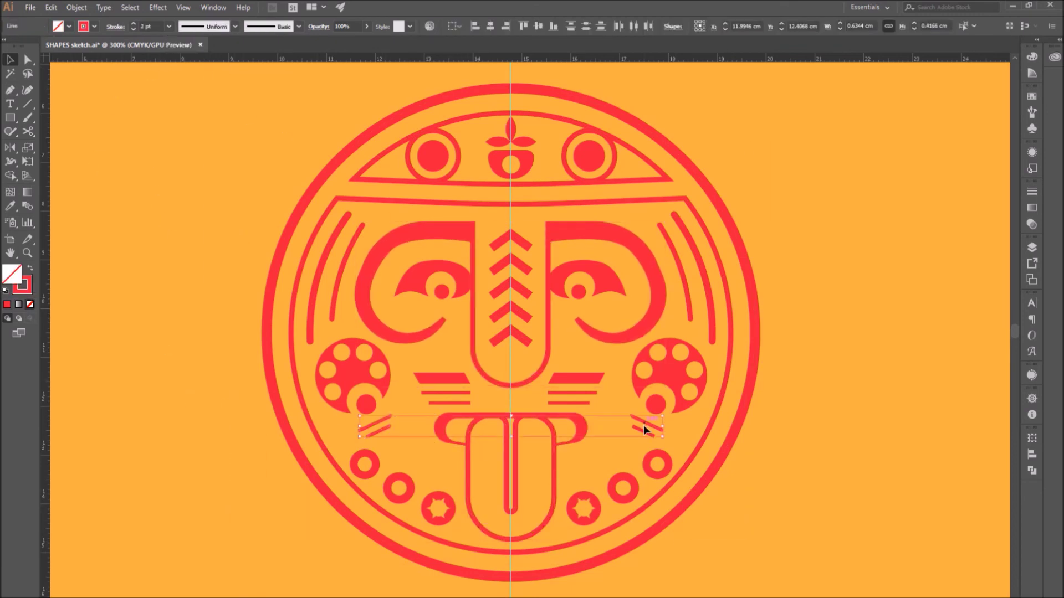
pyautogui.click(1032, 192)
pyautogui.click(946, 219)
pyautogui.click(856, 351)
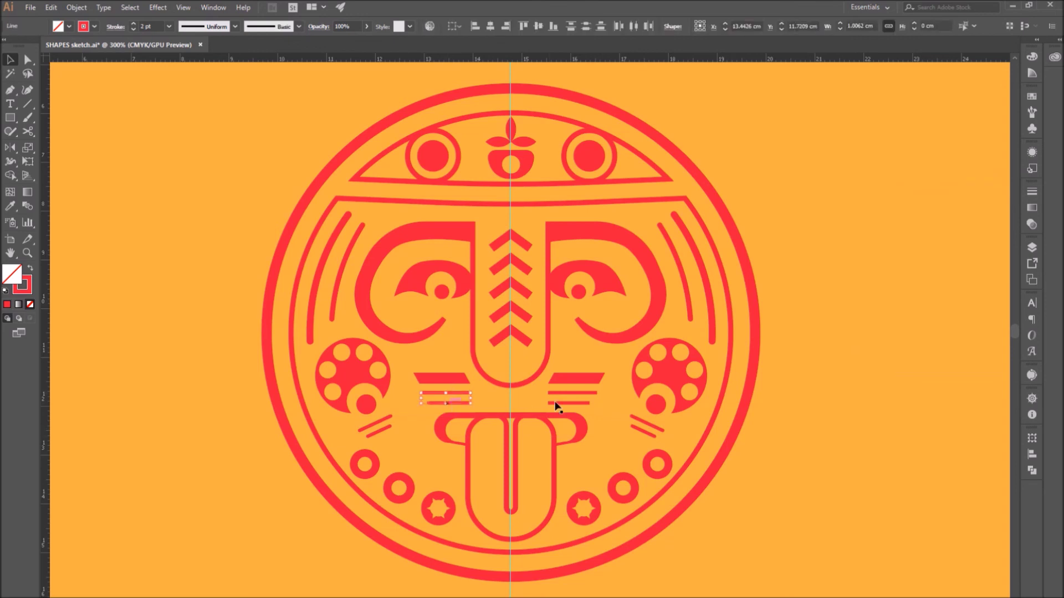
# - Expand the whole face artwork into filled shapes and unite them with Pathfinder
pyautogui.hotkey('ctrl', 'a')
pyautogui.click(76, 7)
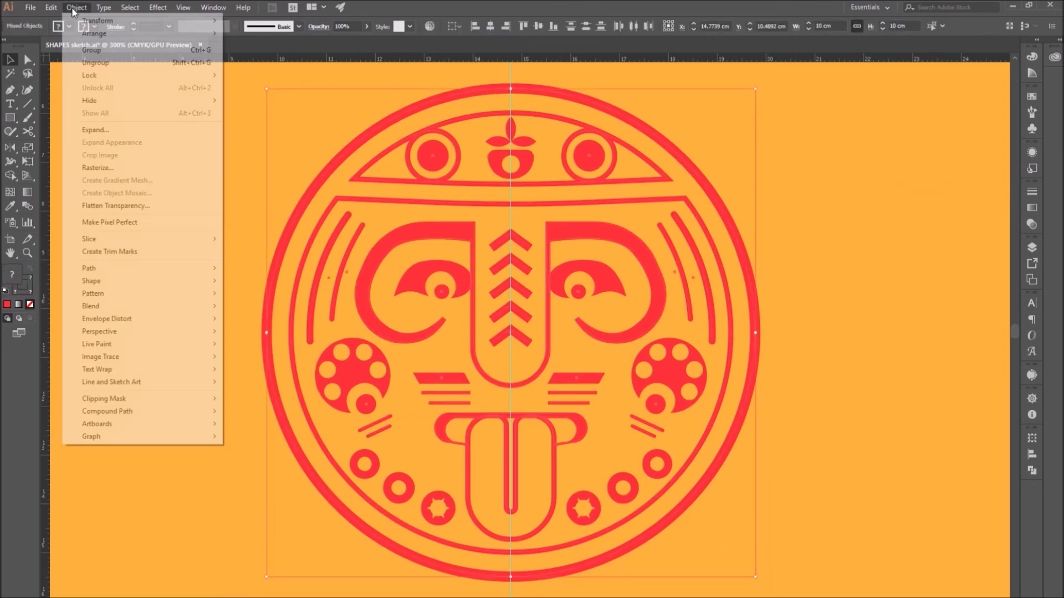
pyautogui.click(89, 132)
pyautogui.click(495, 378)
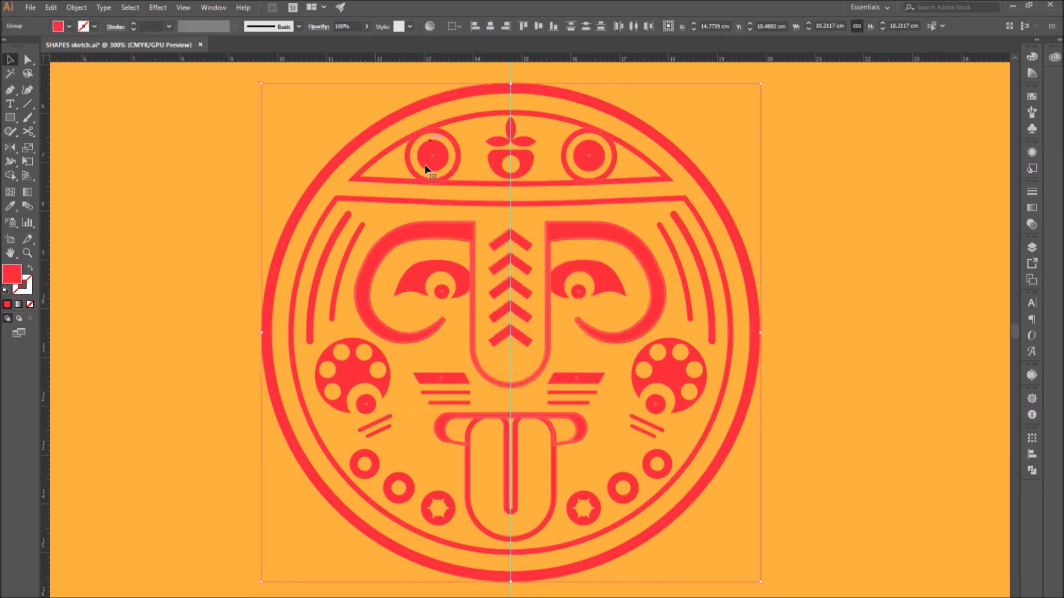
pyautogui.click(1031, 471)
pyautogui.click(898, 463)
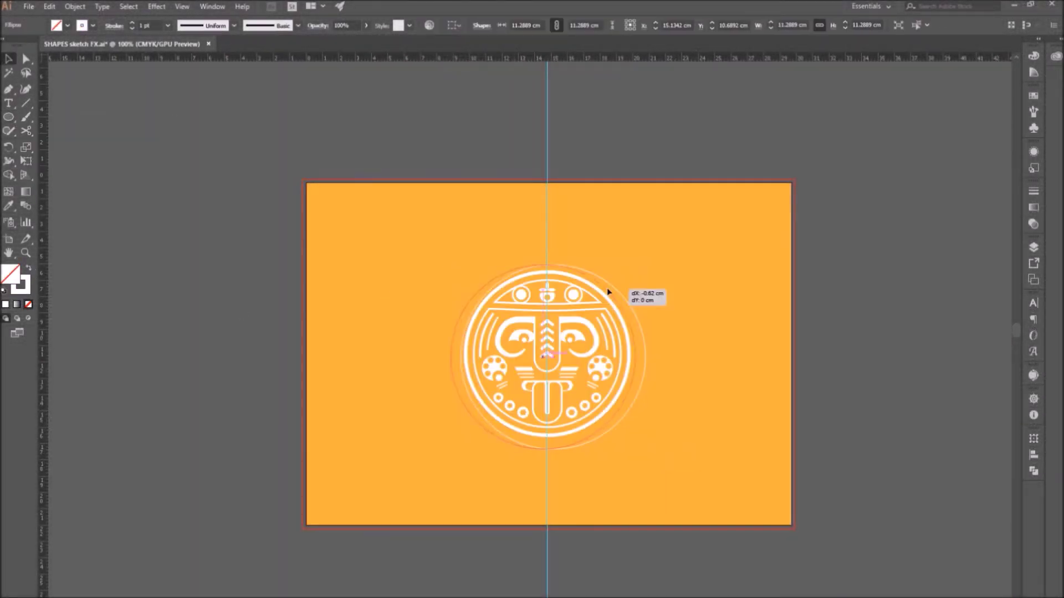
# - Centre the outline circle and face horizontally and draw a white triangle about 3.1 cm wide and 2.6 cm high above them
pyautogui.hotkey('ctrl', 'a')
pyautogui.click(491, 26)
pyautogui.moveTo(9, 117); pyautogui.dragTo(53, 171)
pyautogui.click(527, 234)
pyautogui.click(632, 322)
pyautogui.press('v')
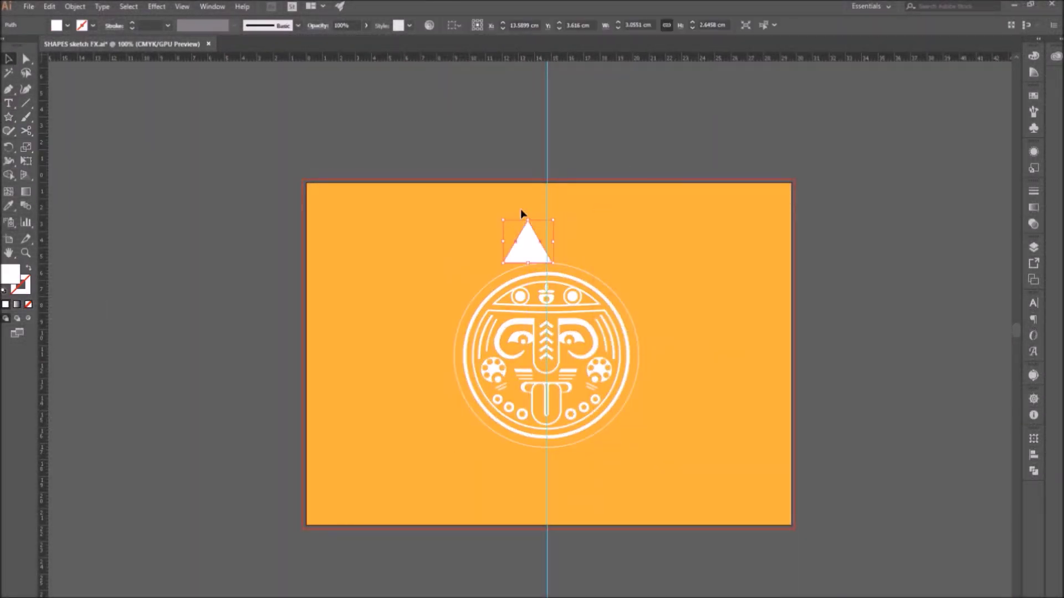
# - Stretch the triangle into a tall, narrow spike and centre it horizontally above the circle
pyautogui.moveTo(503, 220); pyautogui.dragTo(583, 132)
pyautogui.hotkey('ctrl', 'a')
pyautogui.click(490, 27)
# - Adjust the spike's points to make it about 1.03 cm wide and 8.5 cm tall
pyautogui.press('a')
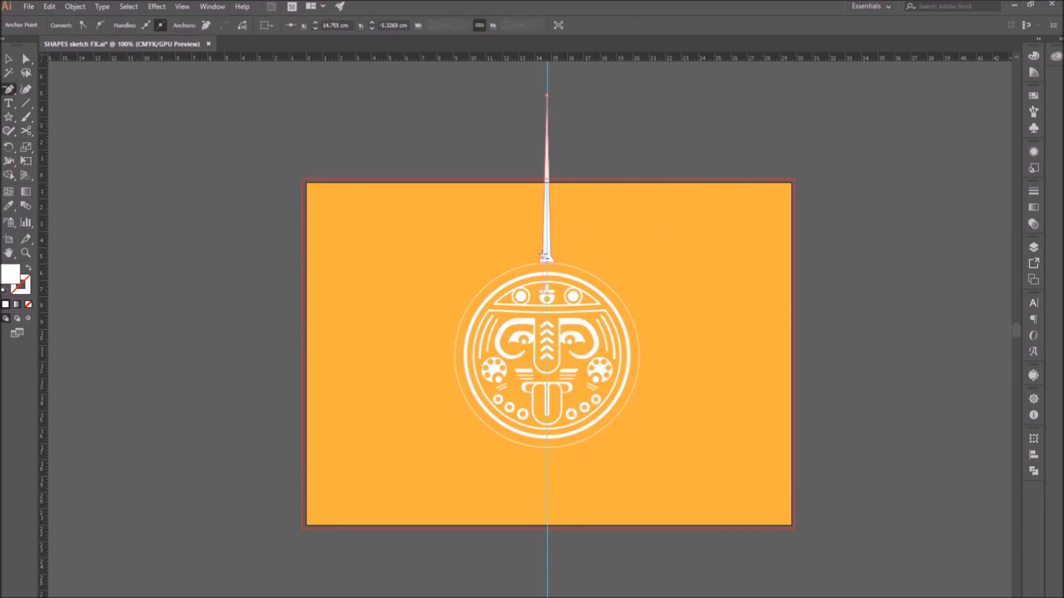
pyautogui.click(24, 63)
pyautogui.moveTo(547, 96); pyautogui.dragTo(547, 123)
pyautogui.click(637, 166)
pyautogui.press('v')
pyautogui.click(547, 186)
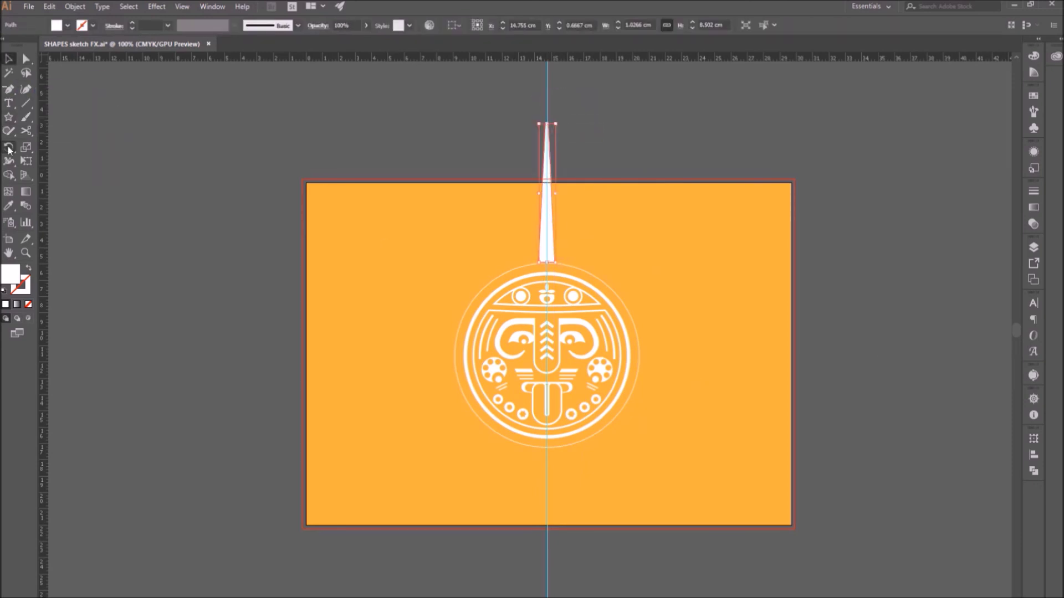
# - Rotate copies of the spike around the circle's centre in 90° steps to make four spikes
pyautogui.keyDown('shift'); pyautogui.click(551, 357); pyautogui.keyUp('shift')
pyautogui.click(555, 244)
pyautogui.keyDown('shift'); pyautogui.click(546, 354); pyautogui.keyUp('shift')
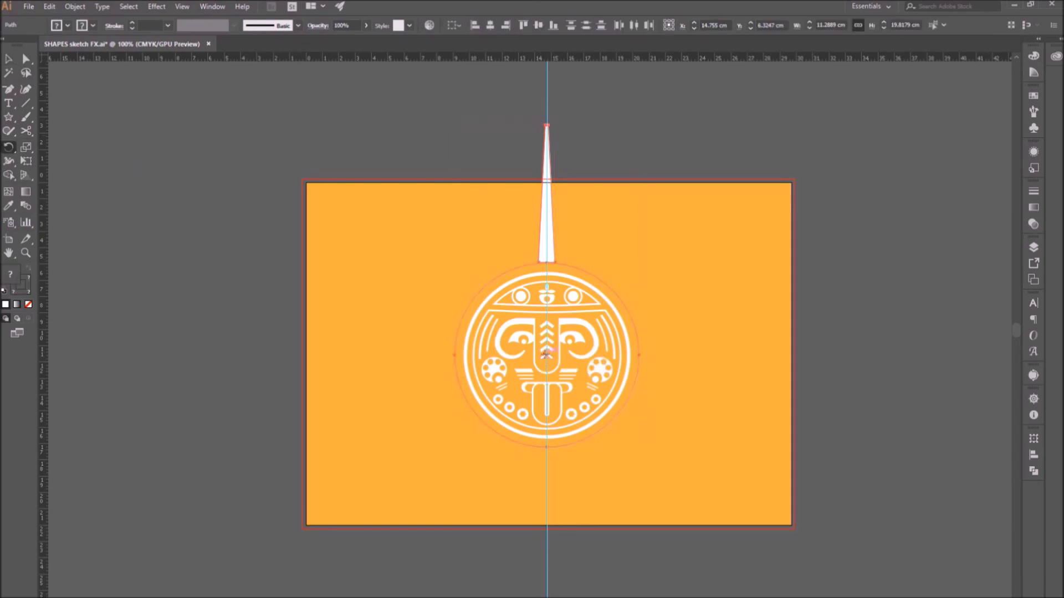
pyautogui.keyDown('shift'); pyautogui.click(580, 358); pyautogui.keyUp('shift')
pyautogui.press('r')
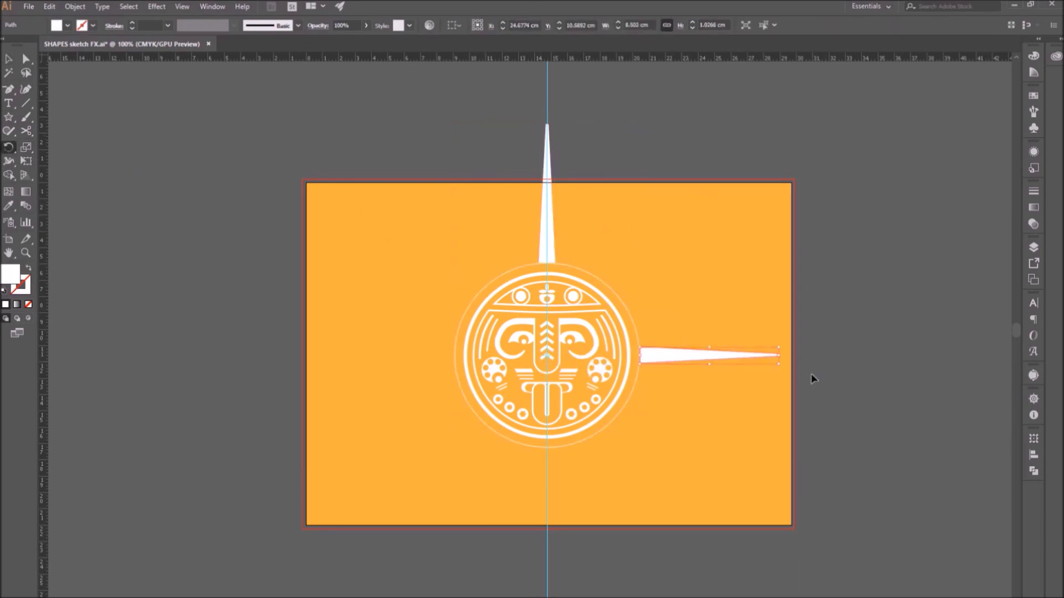
pyautogui.hotkey('ctrl', 'd')
pyautogui.hotkey('ctrl', 'd')
# - Try to rotate the four spikes together about the circle's centre
pyautogui.press('v')
pyautogui.click(548, 233)
pyautogui.keyDown('shift'); pyautogui.click(662, 355); pyautogui.keyUp('shift')
pyautogui.keyDown('shift'); pyautogui.click(432, 355); pyautogui.keyUp('shift')
pyautogui.keyDown('shift'); pyautogui.click(547, 476); pyautogui.keyUp('shift')
pyautogui.press('r')
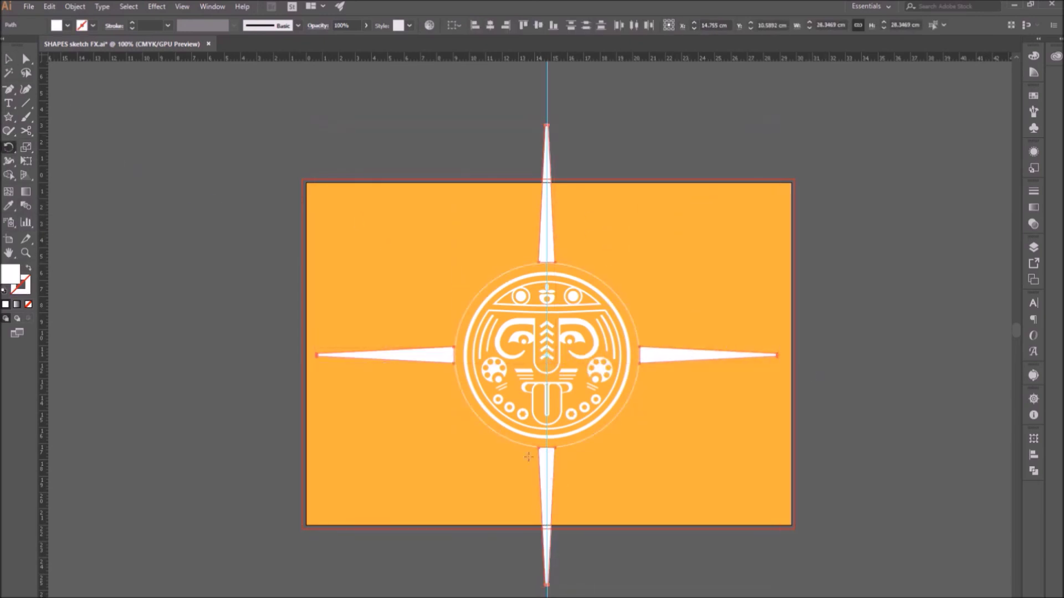
pyautogui.moveTo(547, 356); pyautogui.dragTo(681, 399)
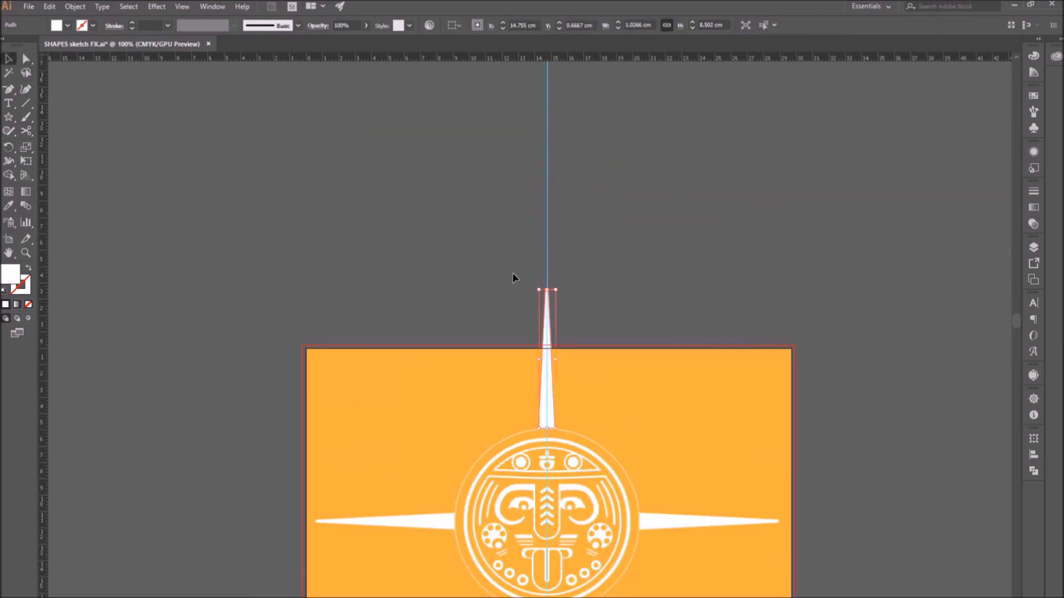
# - Rotate the four long vertical and horizontal spikes slightly clockwise about the circle's centre
pyautogui.scroll(-5, 556, 238)
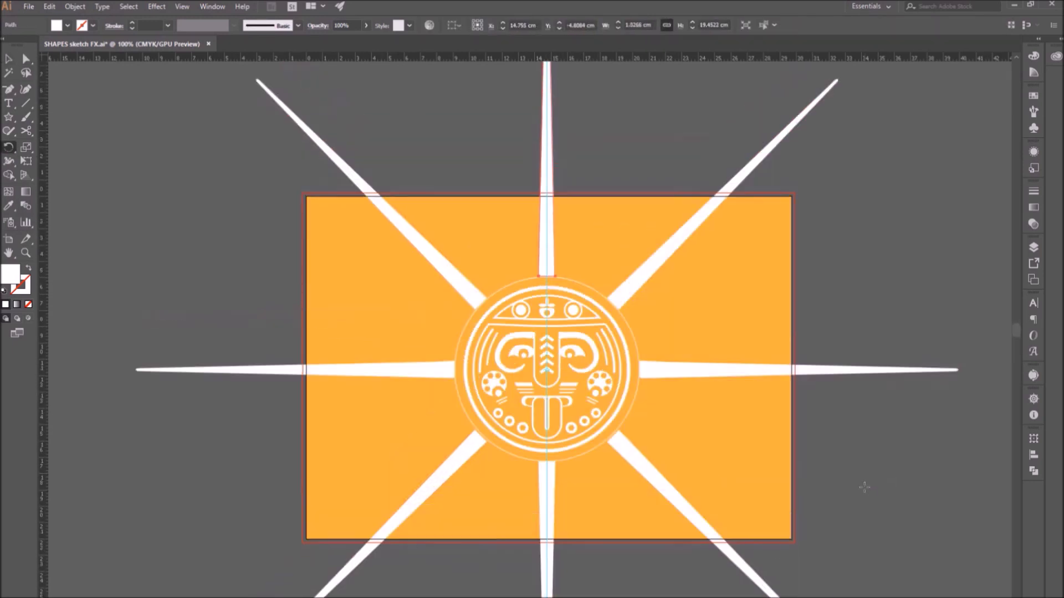
pyautogui.click(556, 241)
pyautogui.keyDown('shift'); pyautogui.click(665, 356); pyautogui.keyUp('shift')
pyautogui.scroll(-1, 547, 488)
pyautogui.keyDown('shift'); pyautogui.click(547, 488); pyautogui.keyUp('shift')
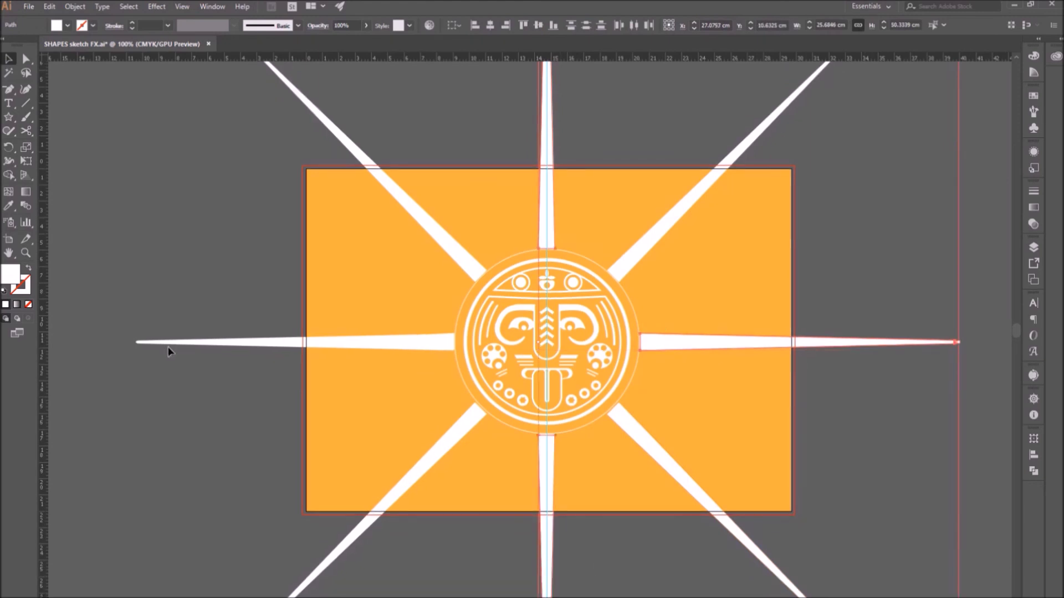
pyautogui.keyDown('shift'); pyautogui.click(167, 344); pyautogui.keyUp('shift')
pyautogui.press('r')
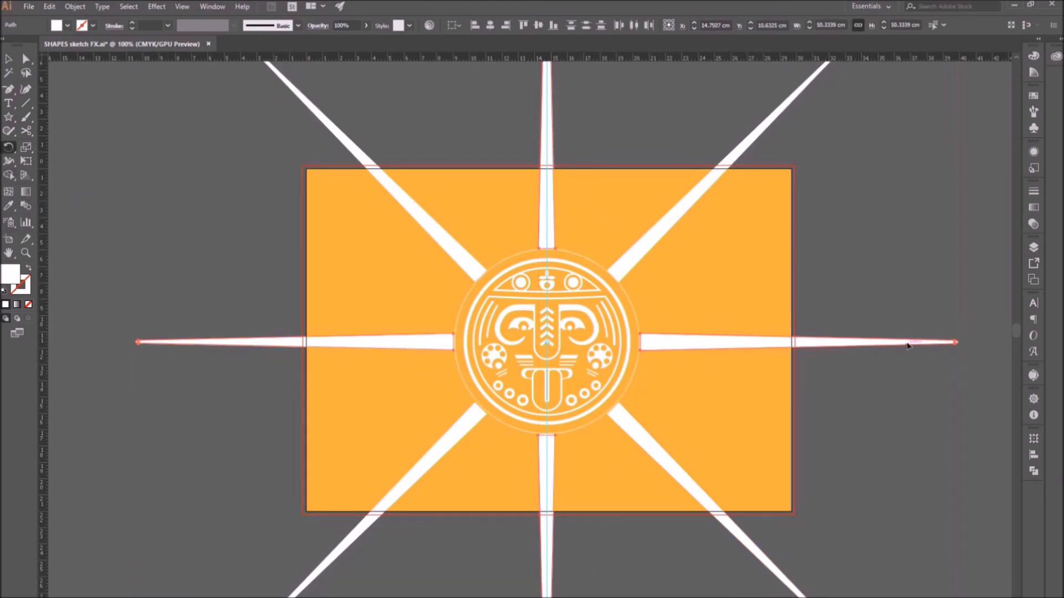
pyautogui.moveTo(905, 344); pyautogui.dragTo(924, 460)
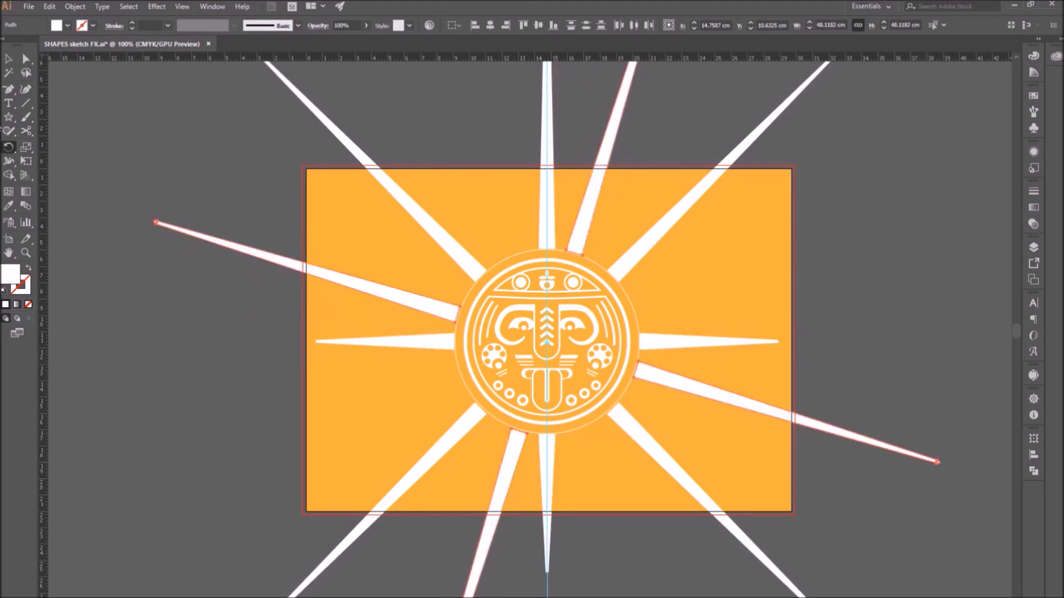
pyautogui.scroll(-1, 634, 421)
pyautogui.press('v')
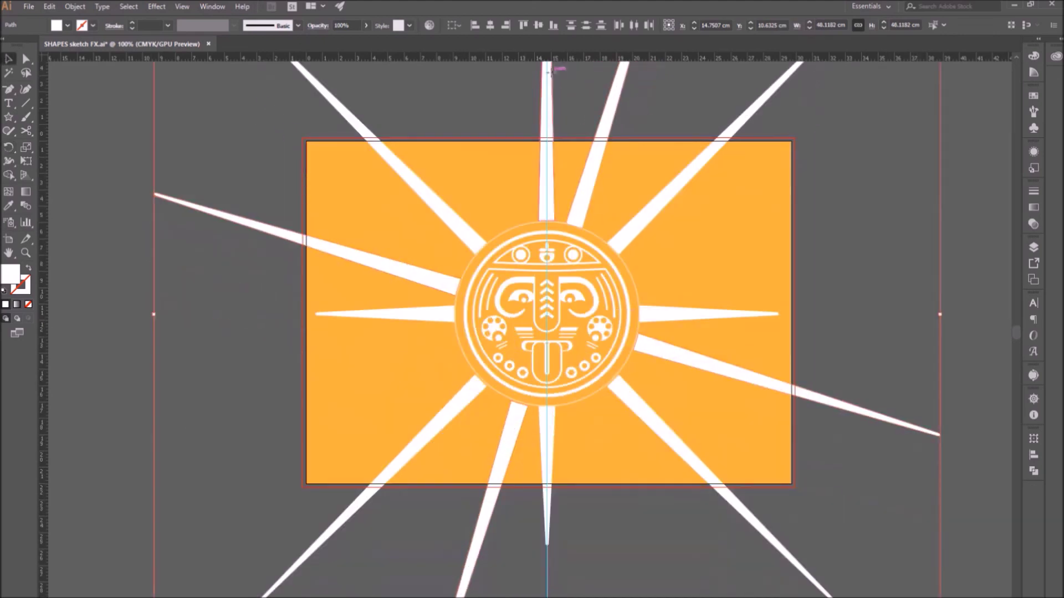
# - Delete the surplus long spike above the circle and rotate copies of the four short spikes clockwise around the circle's centre into neighbouring gaps
pyautogui.click(550, 210)
pyautogui.press('Delete')
pyautogui.click(551, 213)
pyautogui.keyDown('shift'); pyautogui.click(575, 211); pyautogui.keyUp('shift')
pyautogui.keyDown('shift'); pyautogui.click(580, 207); pyautogui.keyUp('shift')
pyautogui.keyDown('shift'); pyautogui.click(678, 317); pyautogui.keyUp('shift')
pyautogui.keyDown('shift'); pyautogui.click(548, 438); pyautogui.keyUp('shift')
pyautogui.keyDown('shift'); pyautogui.click(412, 315); pyautogui.keyUp('shift')
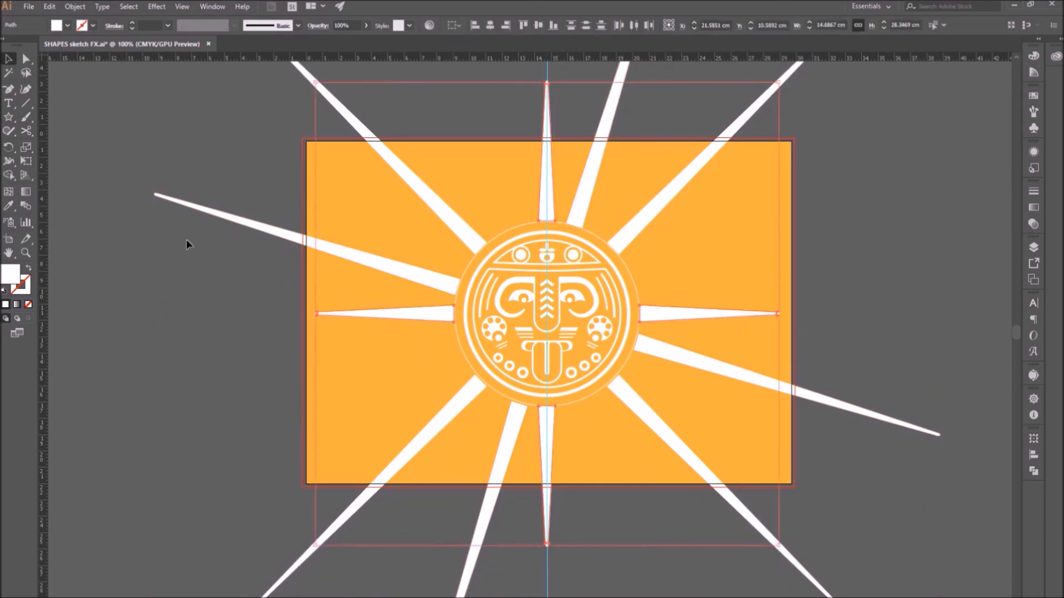
pyautogui.click(8, 147)
pyautogui.moveTo(701, 319); pyautogui.dragTo(681, 399)
pyautogui.moveTo(751, 446); pyautogui.dragTo(751, 445)
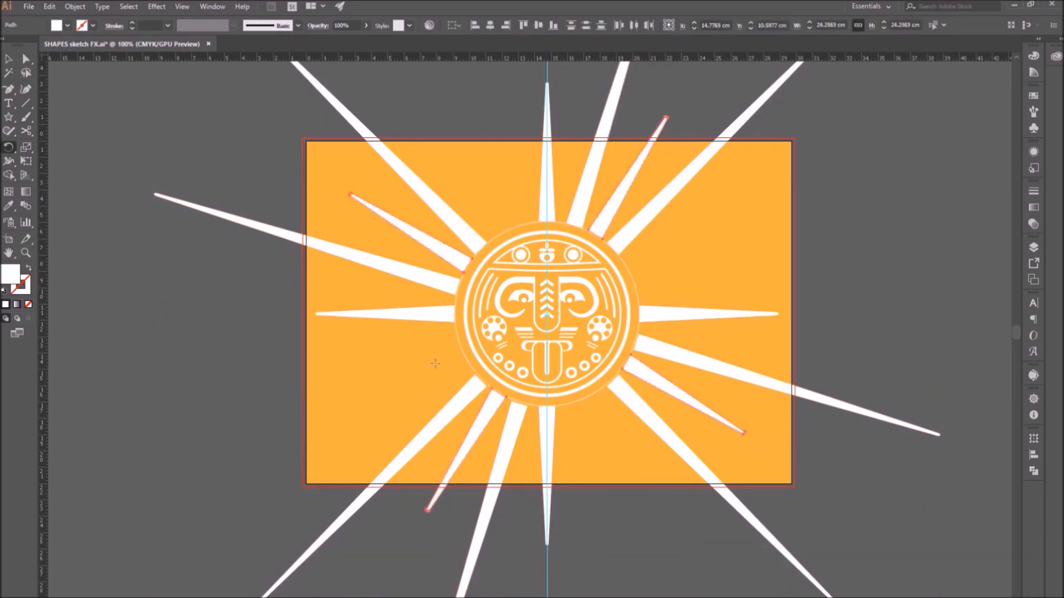
# - Rotate copies of the angled short and long spikes clockwise around the circle's centre to fill the remaining gaps symmetrically
pyautogui.press('v')
pyautogui.click(434, 362)
pyautogui.click(654, 382)
pyautogui.keyDown('shift'); pyautogui.click(638, 415); pyautogui.keyUp('shift')
pyautogui.keyDown('shift'); pyautogui.click(637, 224); pyautogui.keyUp('shift')
pyautogui.keyDown('shift'); pyautogui.click(609, 212); pyautogui.keyUp('shift')
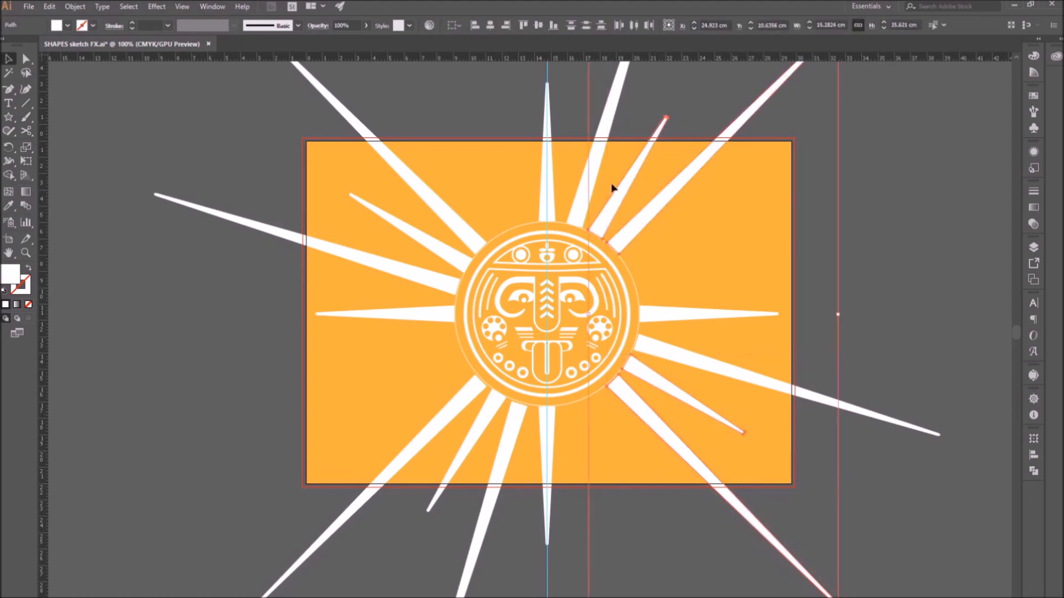
pyautogui.keyDown('shift'); pyautogui.click(443, 210); pyautogui.keyUp('shift')
pyautogui.keyDown('shift'); pyautogui.click(441, 248); pyautogui.keyUp('shift')
pyautogui.press('r')
pyautogui.moveTo(692, 401); pyautogui.dragTo(636, 475)
# - Group all the face and spike artwork and expand it
pyautogui.press('v')
pyautogui.click(620, 333)
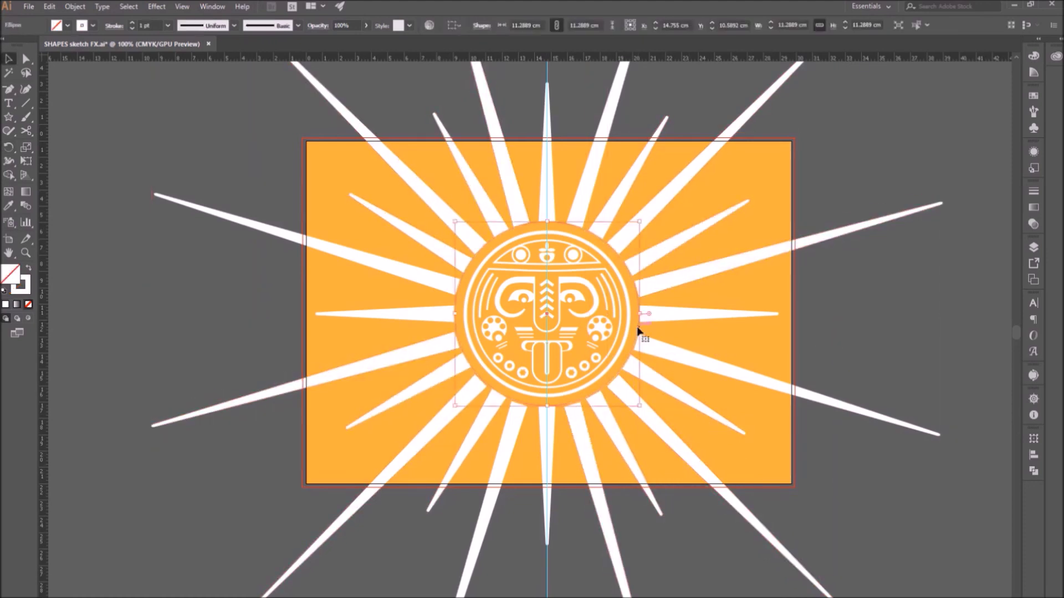
pyautogui.hotkey('ctrl', 'a')
pyautogui.click(75, 6)
pyautogui.click(83, 45)
pyautogui.click(75, 7)
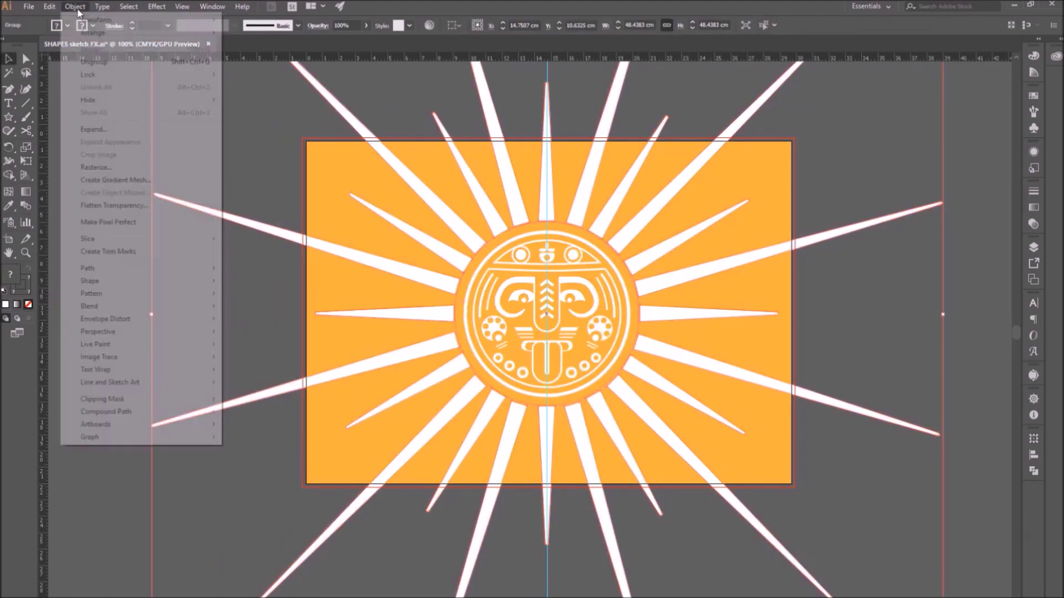
pyautogui.click(95, 141)
pyautogui.click(74, 8)
pyautogui.click(89, 130)
# - Apply a rough charcoal-style brush to the artwork's outlines with a 2 pt stroke
pyautogui.click(298, 26)
pyautogui.click(254, 105)
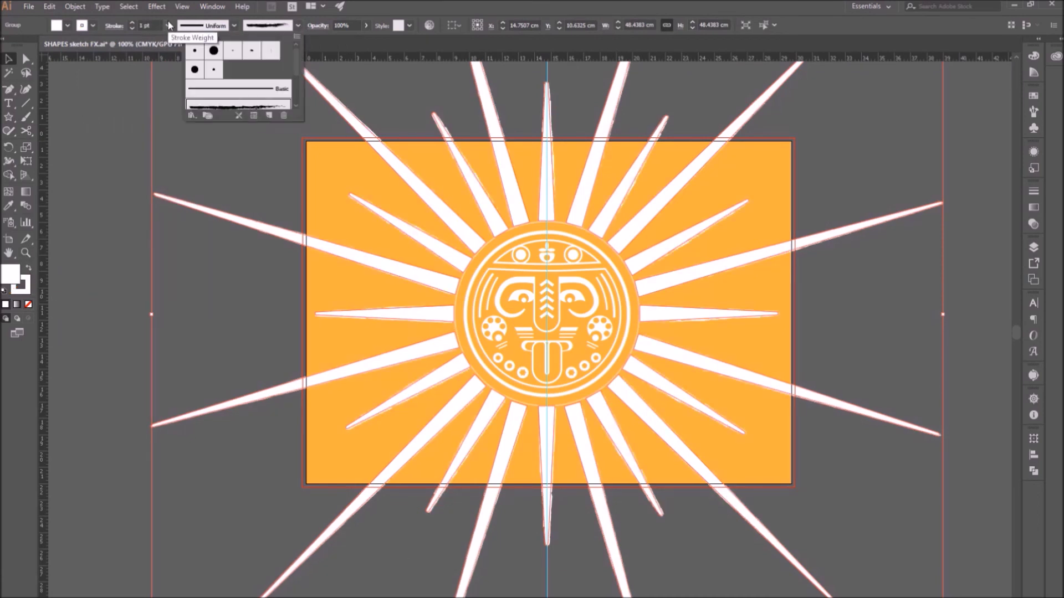
pyautogui.click(167, 26)
pyautogui.click(185, 90)
pyautogui.click(891, 499)
# - Remove the fill from the face and spikes so only brush outlines remain, and delete the thin circle around the face
pyautogui.click(560, 294)
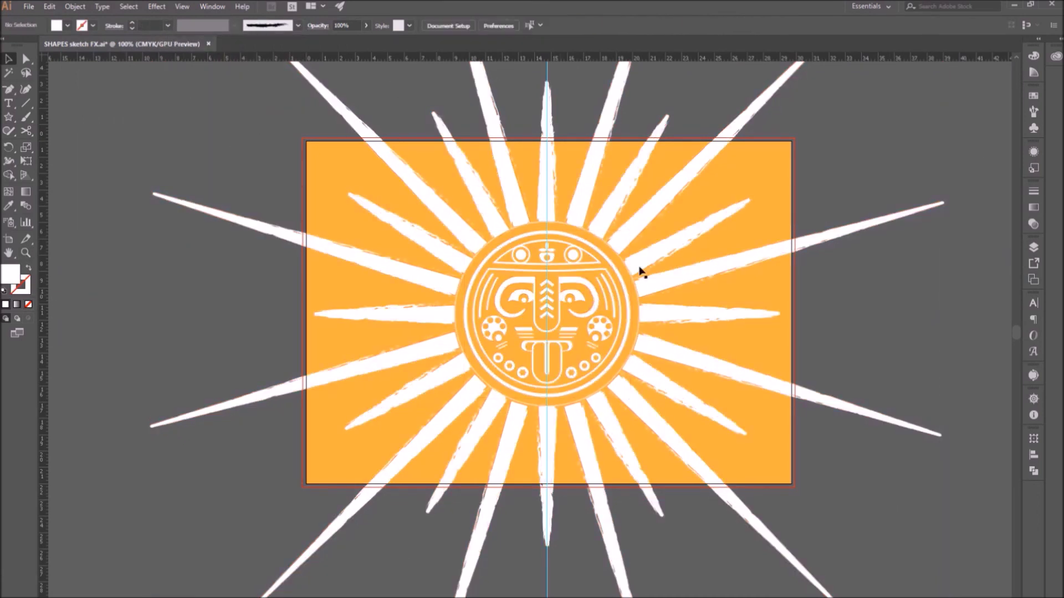
pyautogui.click(32, 304)
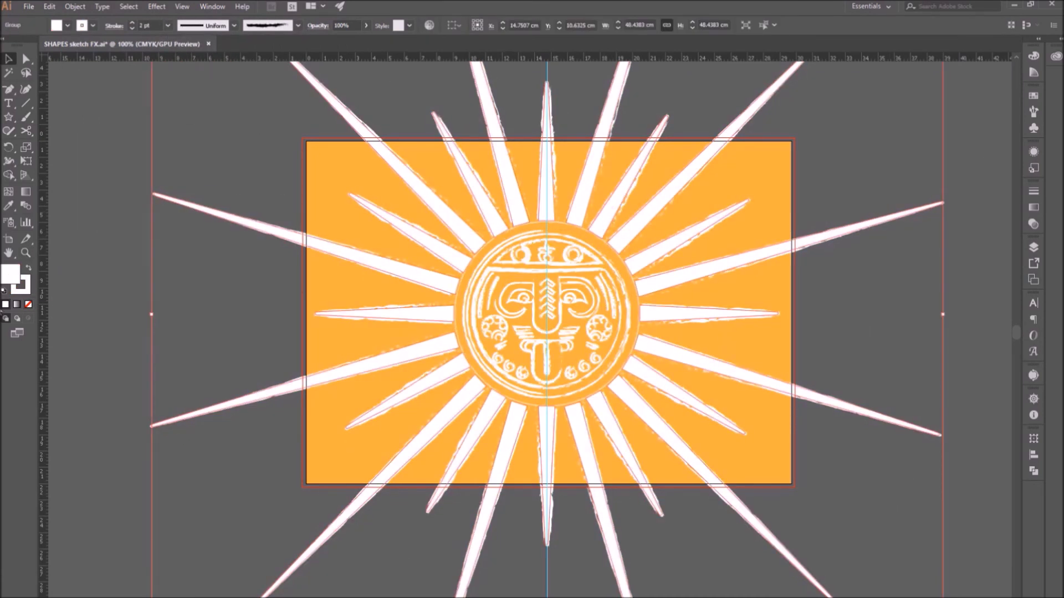
pyautogui.click(242, 458)
pyautogui.click(640, 306)
pyautogui.press('Delete')
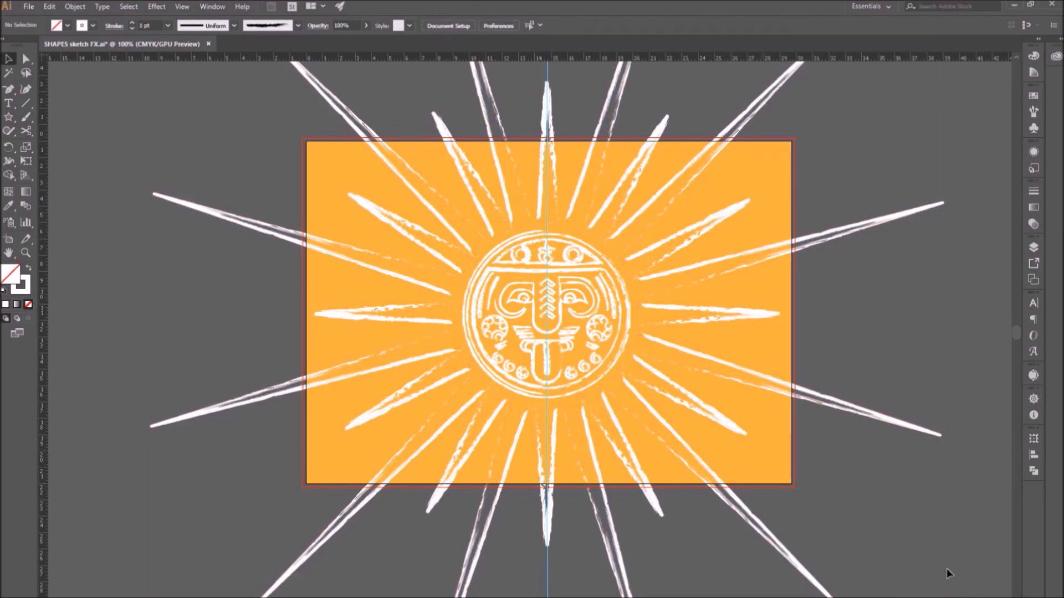
pyautogui.hotkey('ctrl', '+')
pyautogui.hotkey('ctrl', '+')
pyautogui.moveTo(948, 473); pyautogui.dragTo(889, 482)
pyautogui.click(664, 349)
pyautogui.click(132, 29)
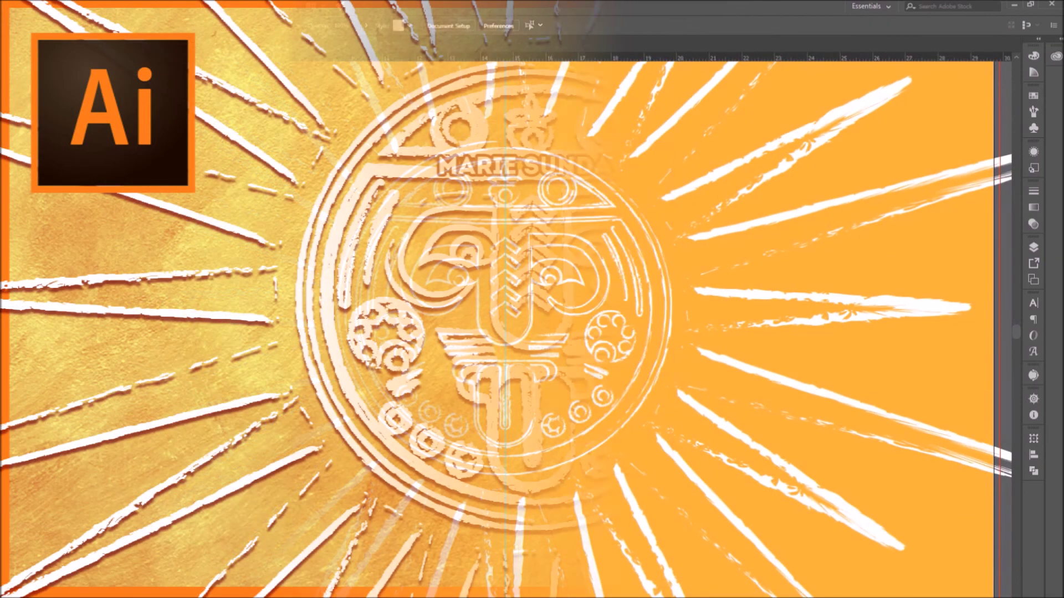